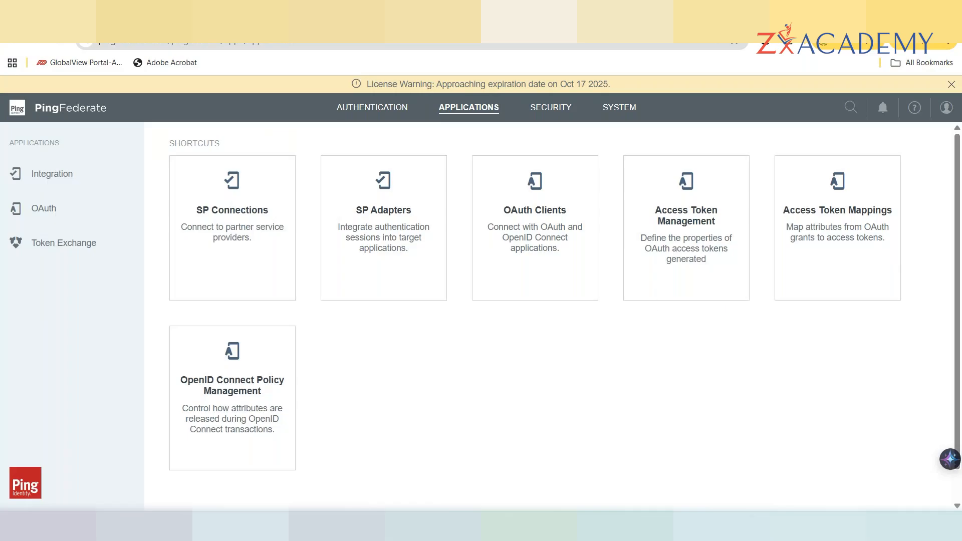
Switch to Notepad++ and review the SAML steps.txt notes down to the SP Connections section.
{"action": "mouse_move", "coordinate": [544, 526]}
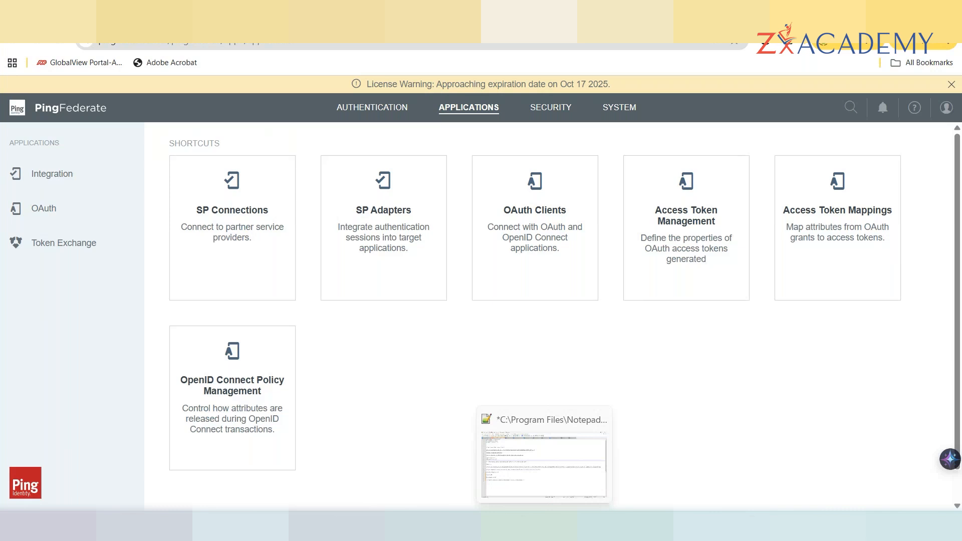
{"action": "left_click", "coordinate": [544, 453]}
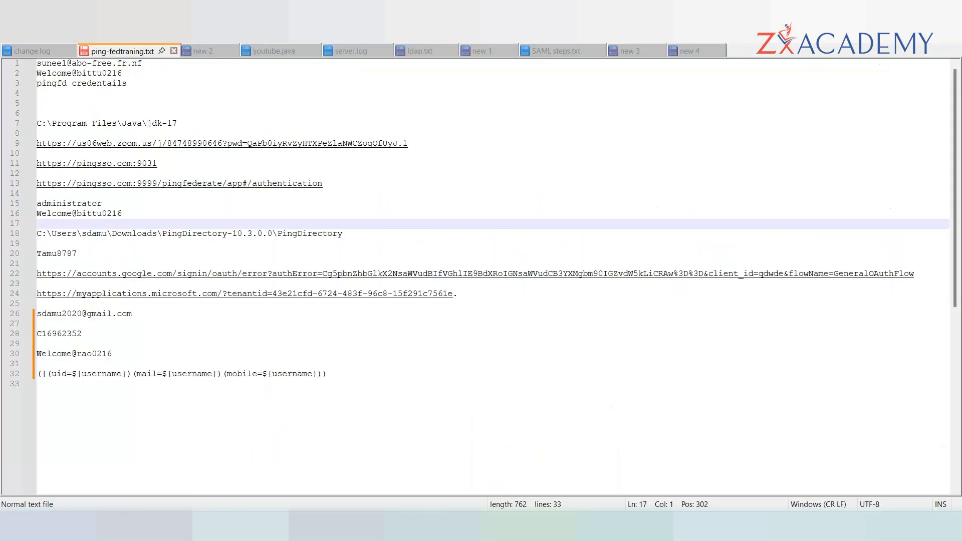
{"action": "left_click", "coordinate": [417, 369]}
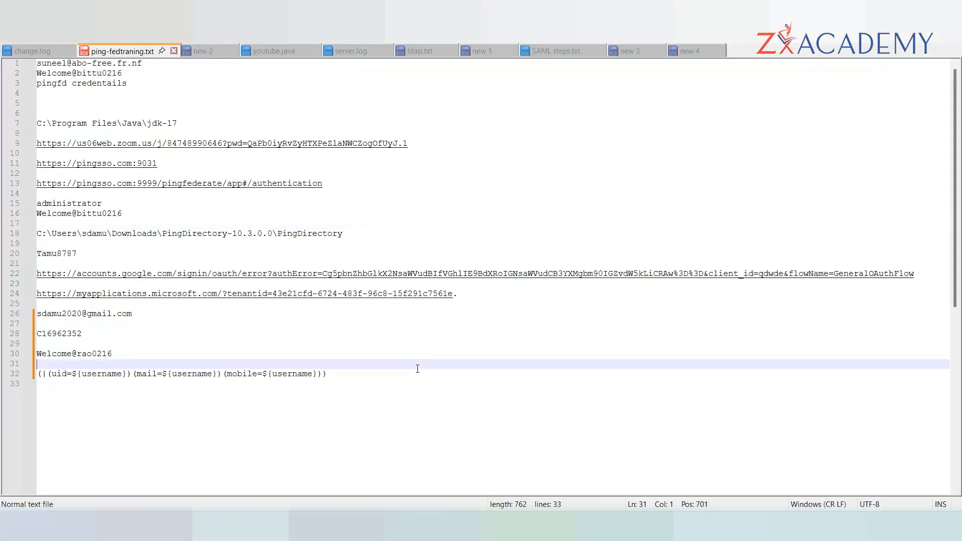
{"action": "left_click", "coordinate": [391, 384]}
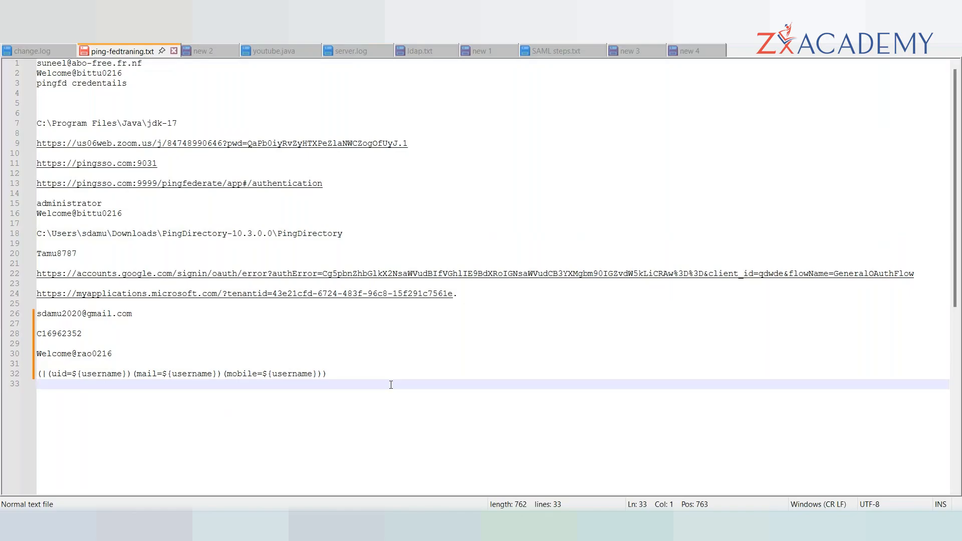
{"action": "left_click", "coordinate": [552, 50]}
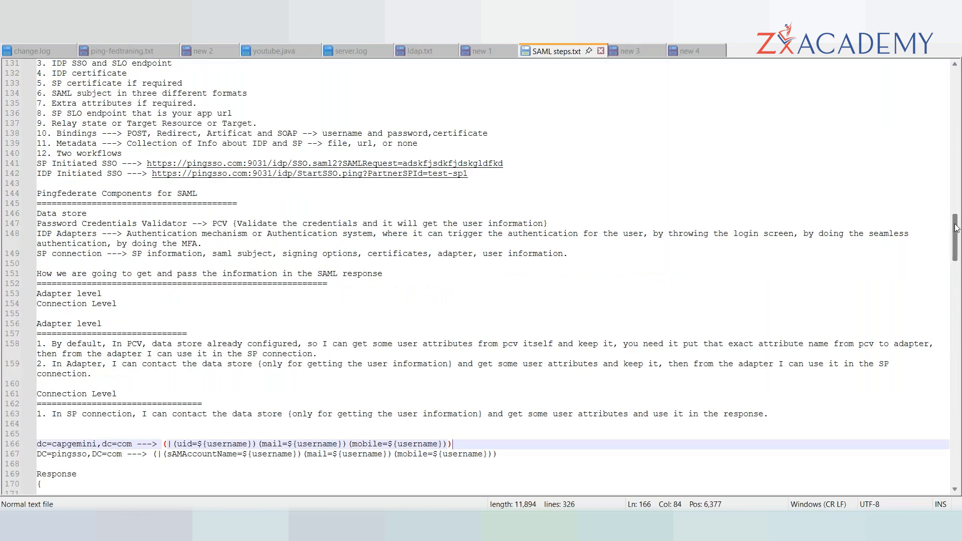
{"action": "left_click_drag", "start_coordinate": [955, 228], "coordinate": [955, 243]}
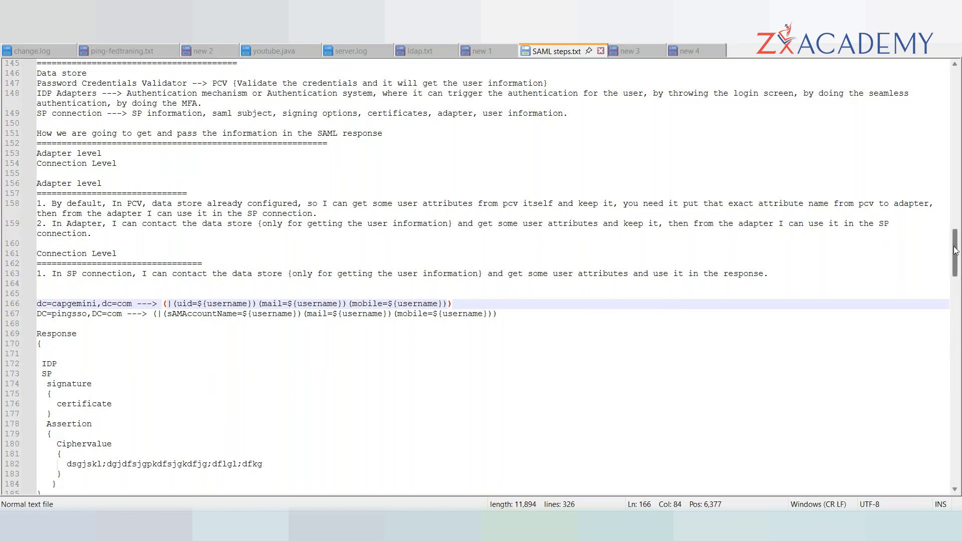
{"action": "left_click_drag", "start_coordinate": [954, 251], "coordinate": [955, 283]}
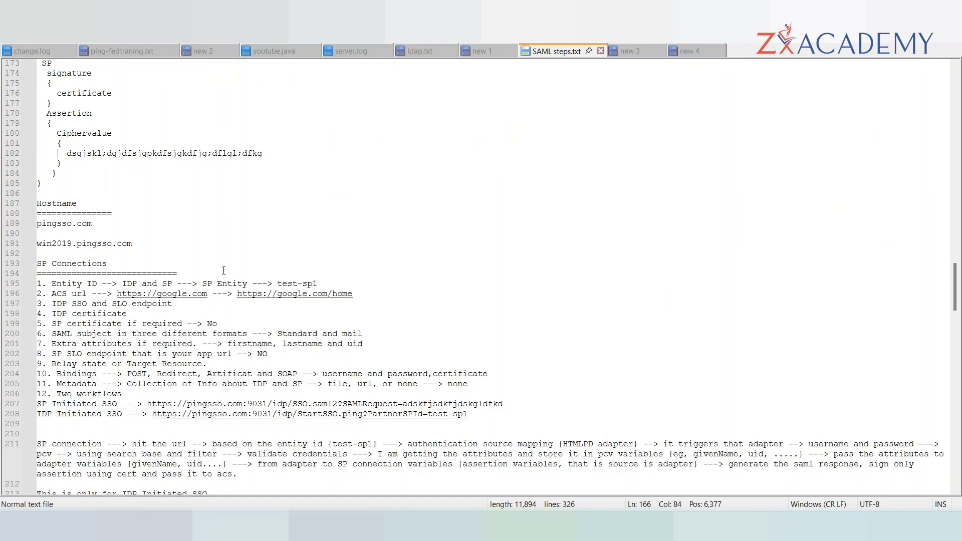
Copy the SP entity ID test-sp1 from the SP Connections section of the notes.
{"action": "left_click", "coordinate": [322, 283]}
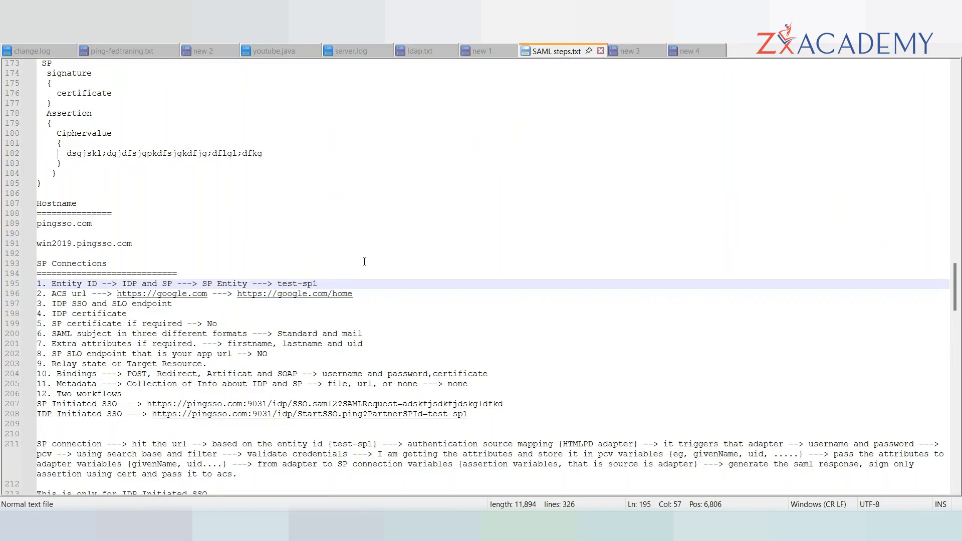
{"action": "double_click", "coordinate": [293, 283]}
{"action": "left_click_drag", "start_coordinate": [318, 283], "coordinate": [277, 284]}
{"action": "key", "text": "ctrl+c"}
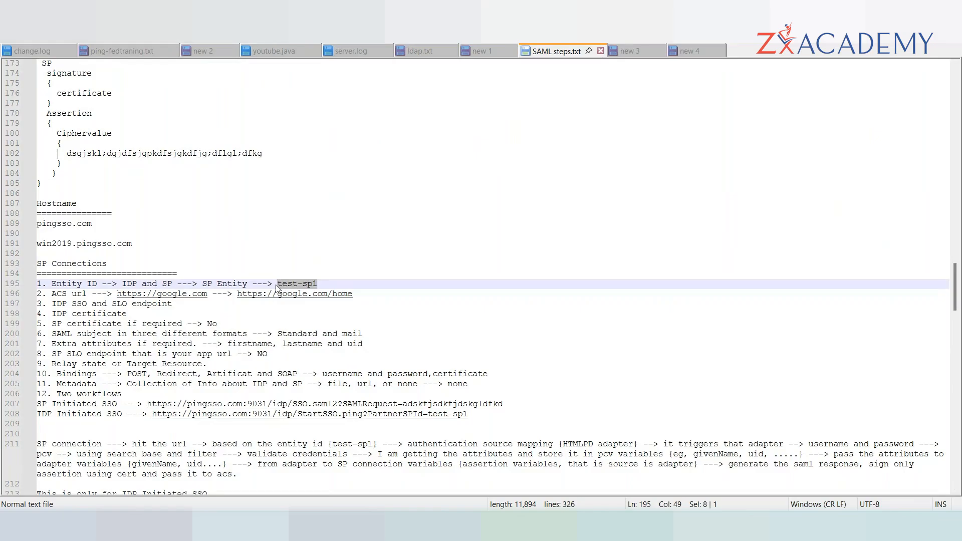
Switch to PingFederate and start a new SP connection that uses no template.
{"action": "key", "text": "alt+Tab"}
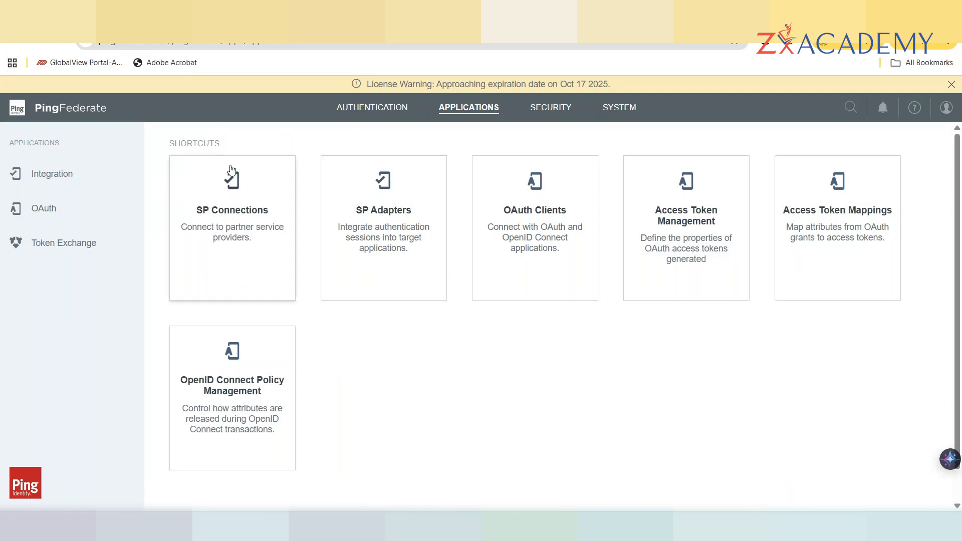
{"action": "left_click", "coordinate": [240, 222]}
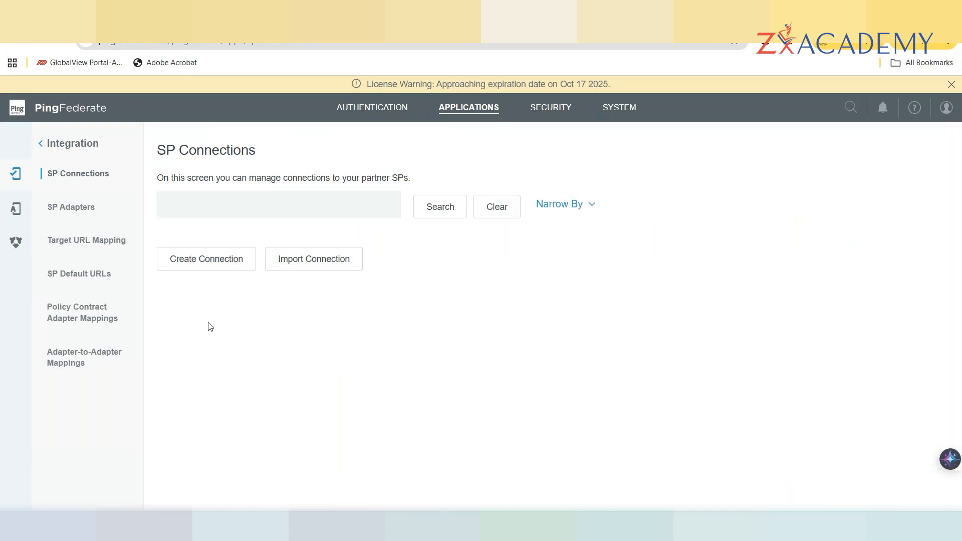
{"action": "left_click", "coordinate": [185, 265]}
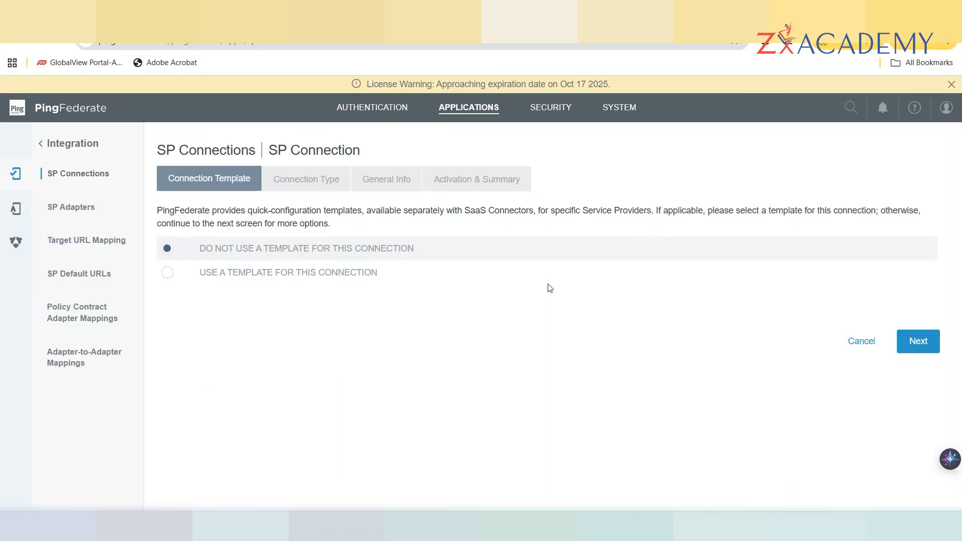
{"action": "left_click", "coordinate": [923, 341]}
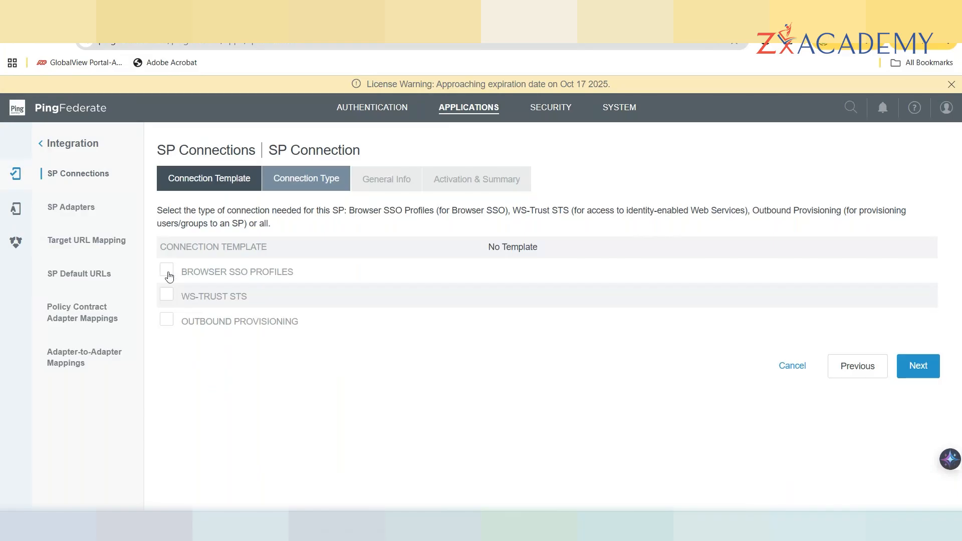
Enable Browser SSO Profiles with the SAML 2.0 protocol and keep only Browser SSO as the connection option.
{"action": "left_click", "coordinate": [167, 271]}
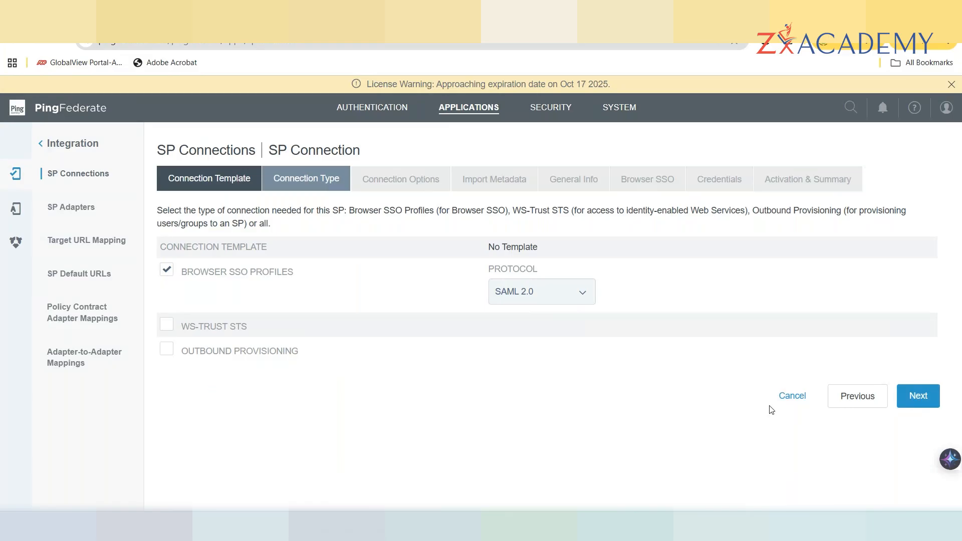
{"action": "left_click", "coordinate": [923, 399]}
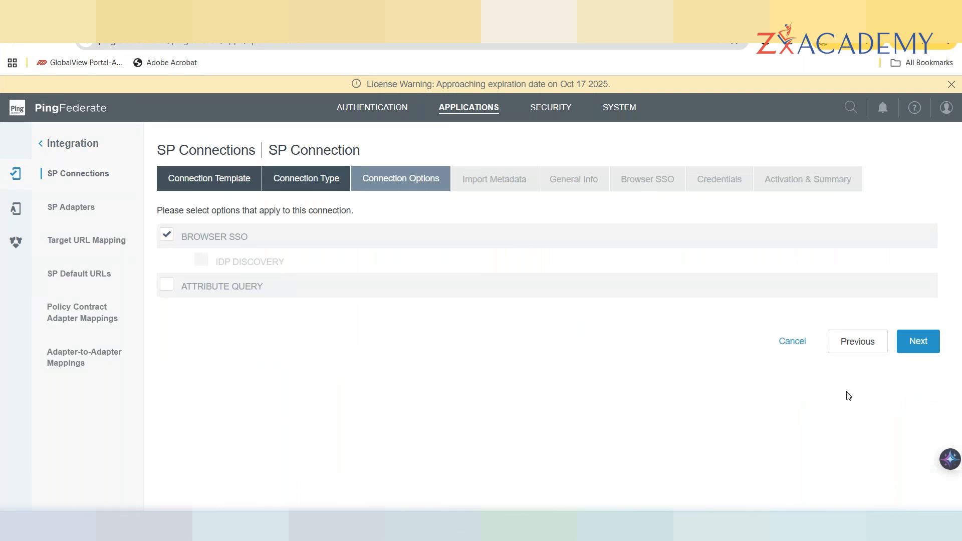
{"action": "left_click", "coordinate": [924, 345]}
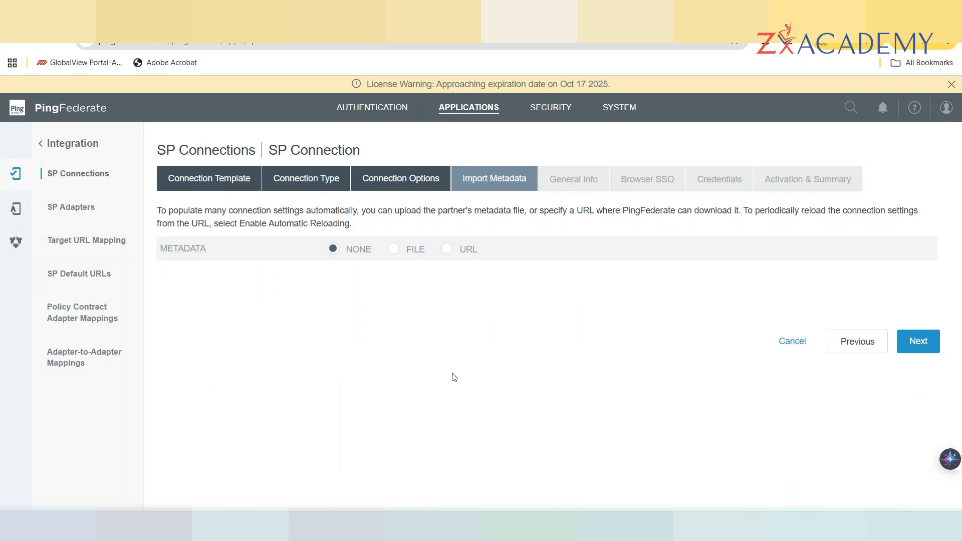
Check the URL option for importing metadata, return the metadata choice to None and continue to the general information.
{"action": "left_click", "coordinate": [446, 250]}
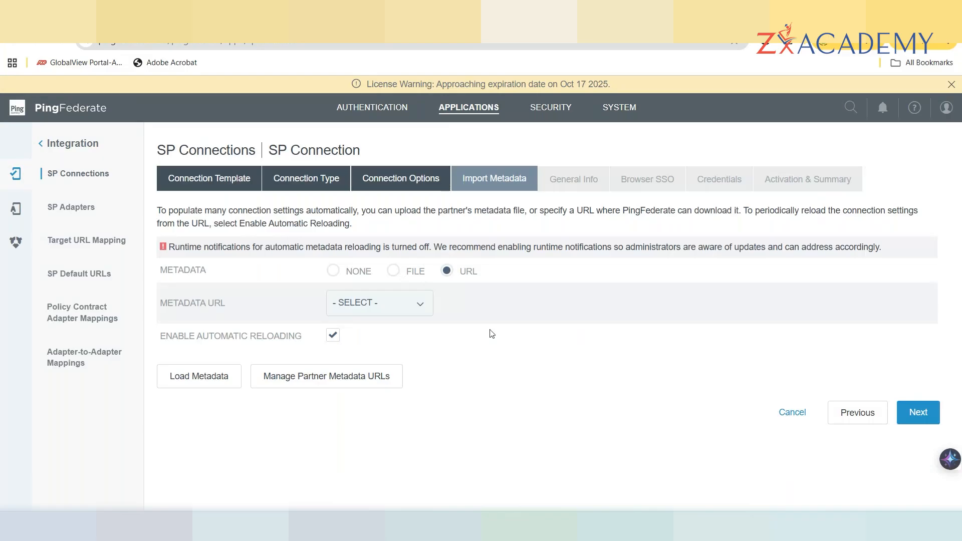
{"action": "left_click", "coordinate": [334, 272]}
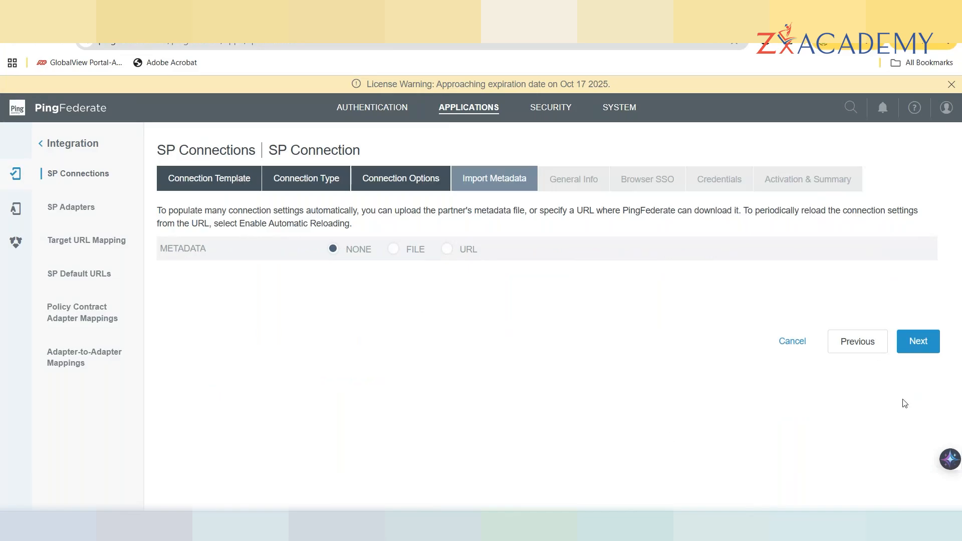
{"action": "left_click", "coordinate": [924, 344]}
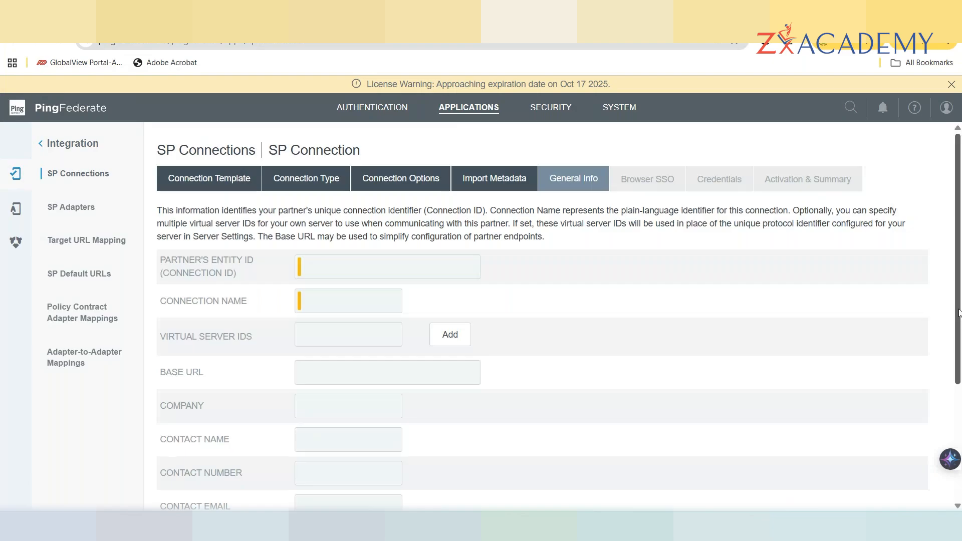
Enter test-sp1 as both the partner's entity ID and the connection name.
{"action": "left_click_drag", "start_coordinate": [958, 313], "coordinate": [960, 328]}
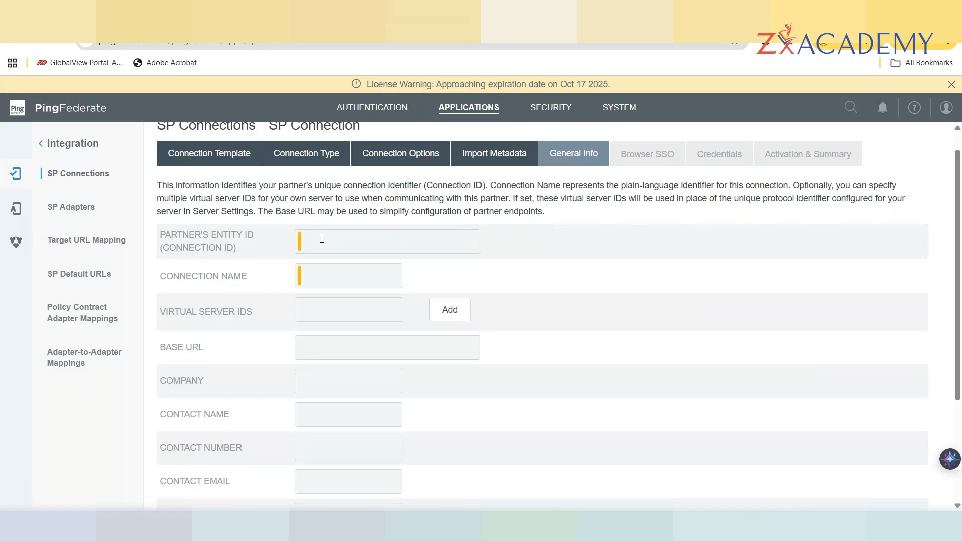
{"action": "key", "text": "ctrl+v"}
{"action": "left_click", "coordinate": [329, 270]}
{"action": "key", "text": "ctrl+v"}
{"action": "left_click", "coordinate": [338, 242]}
Review the transaction logging levels, keep Standard and continue to the Browser SSO stage.
{"action": "left_click_drag", "start_coordinate": [959, 261], "coordinate": [960, 338]}
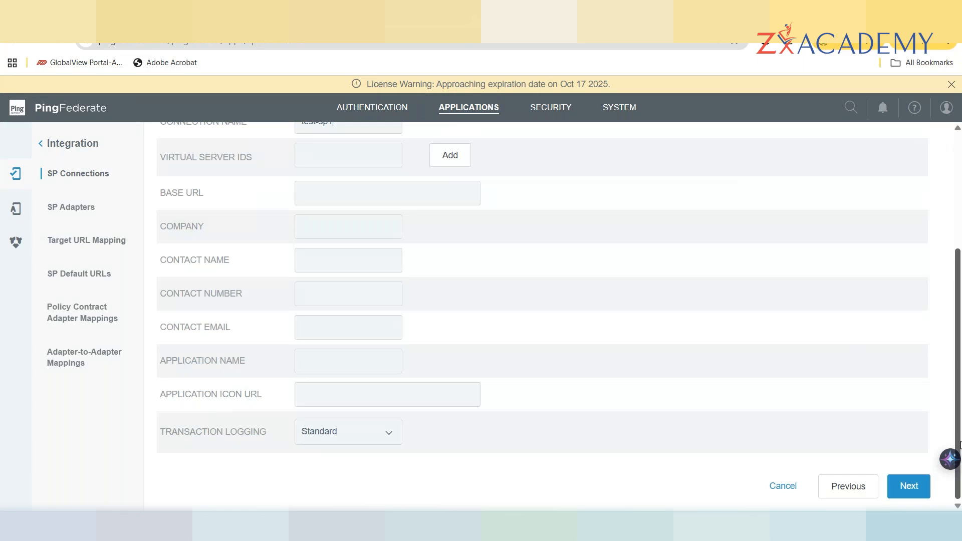
{"action": "left_click", "coordinate": [391, 439]}
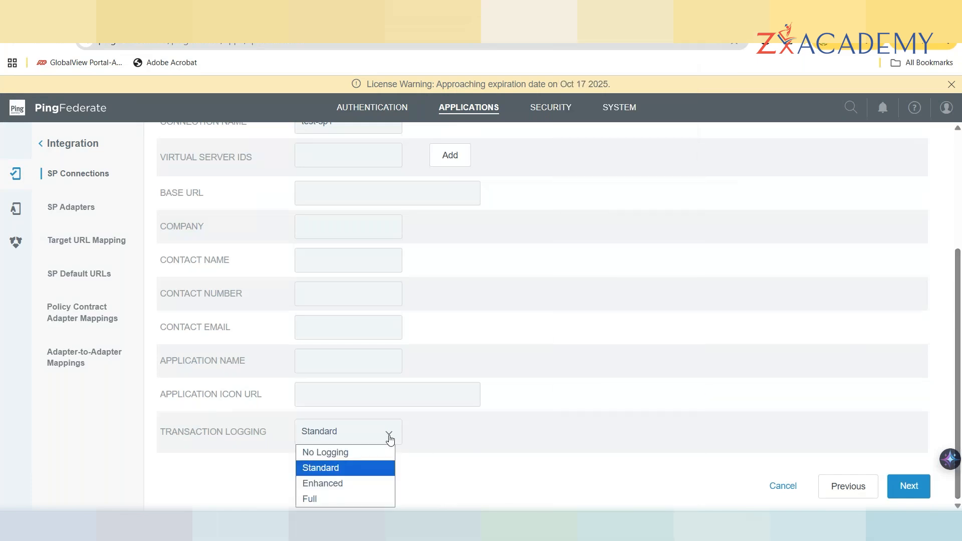
{"action": "left_click", "coordinate": [390, 439]}
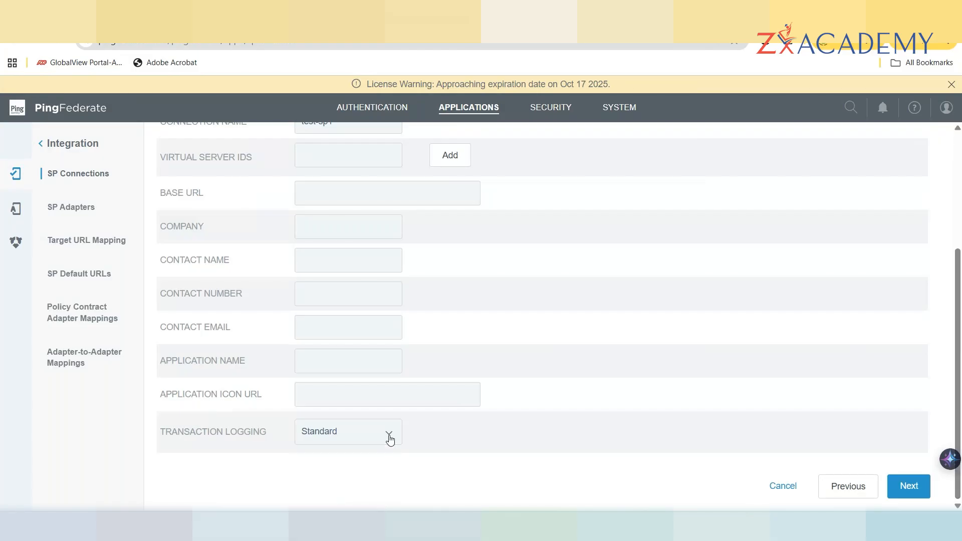
{"action": "left_click", "coordinate": [390, 439]}
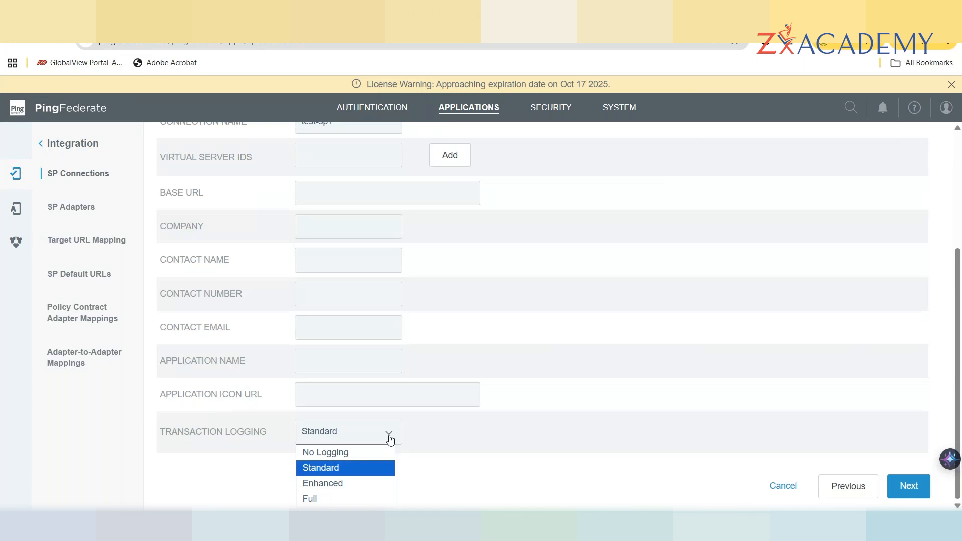
{"action": "left_click", "coordinate": [389, 438]}
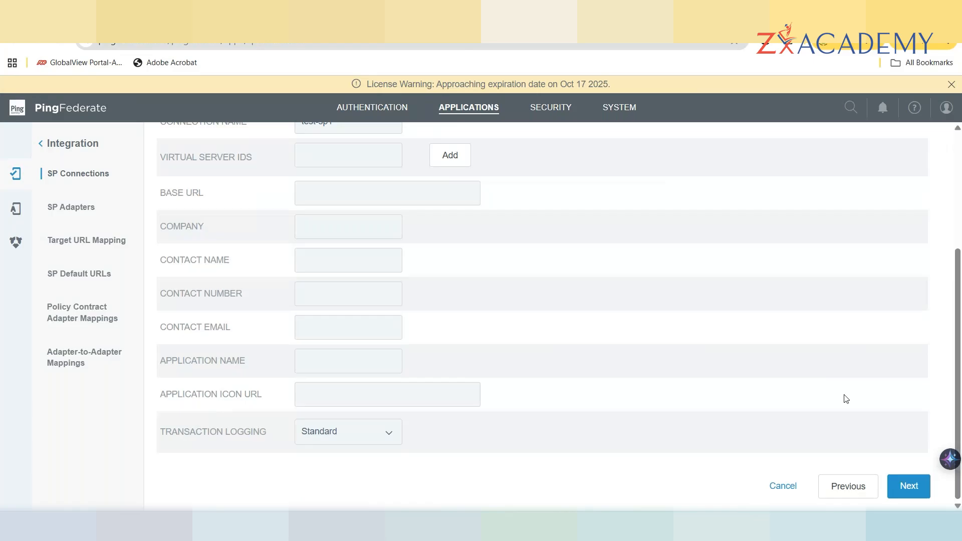
{"action": "left_click", "coordinate": [897, 488]}
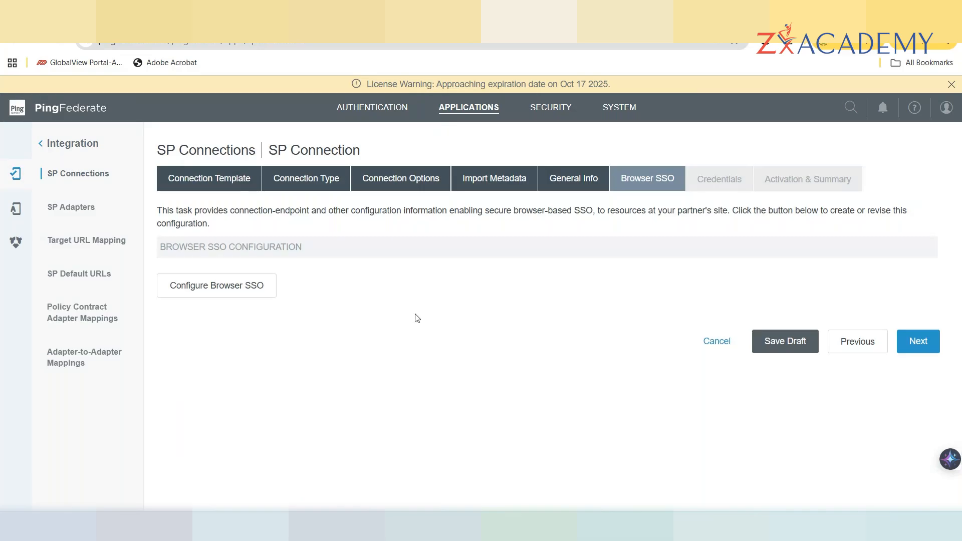
Open the Browser SSO configuration and enable the IDP-initiated and SP-initiated SSO profiles.
{"action": "left_click", "coordinate": [225, 285]}
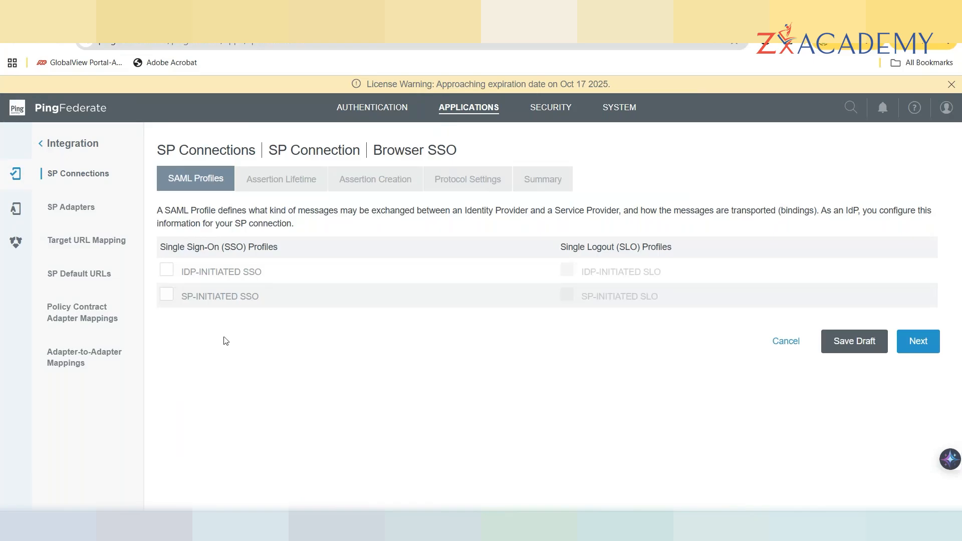
{"action": "left_click", "coordinate": [167, 272]}
{"action": "left_click", "coordinate": [167, 296]}
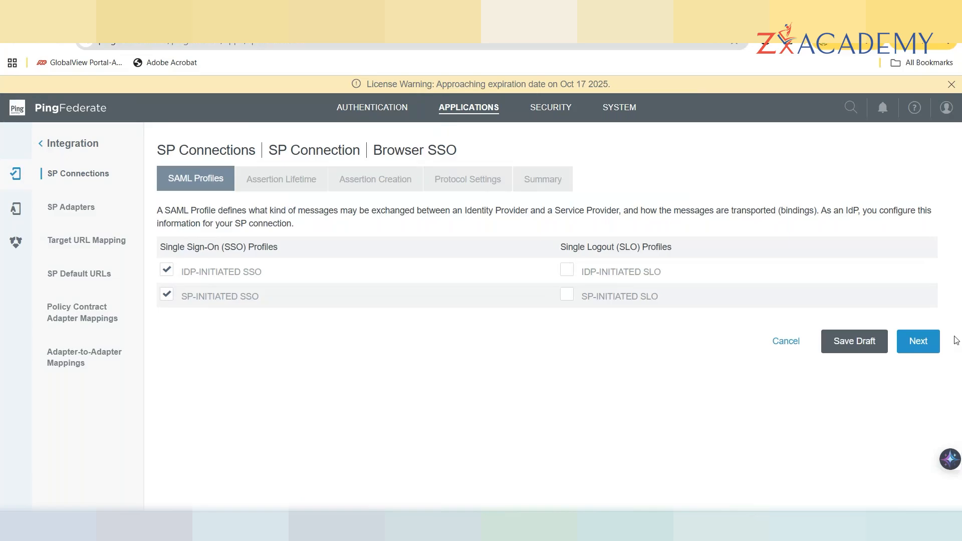
{"action": "left_click", "coordinate": [925, 344]}
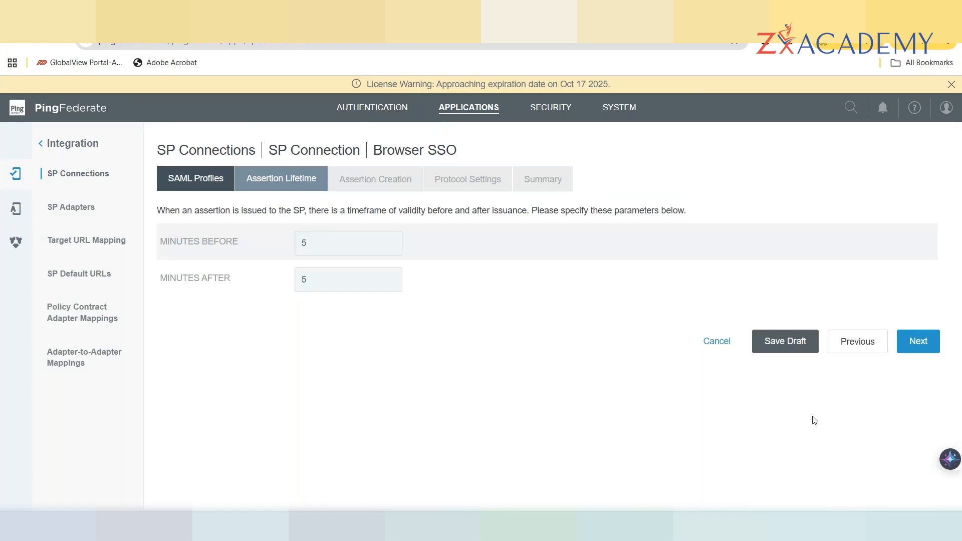
Accept the 5-minute assertion lifetime before and after issuance, and configure assertion creation with Standard identity mapping.
{"action": "left_click", "coordinate": [920, 346]}
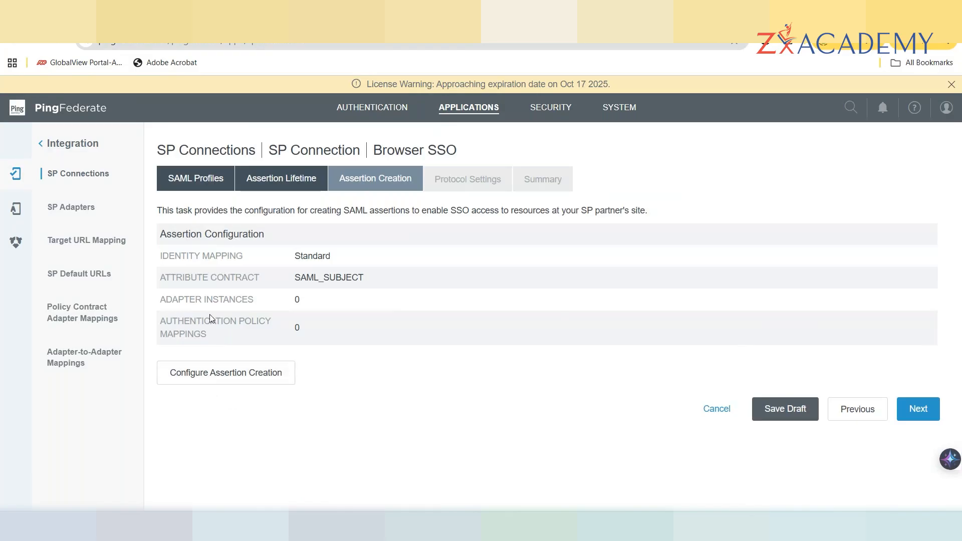
{"action": "left_click", "coordinate": [212, 374]}
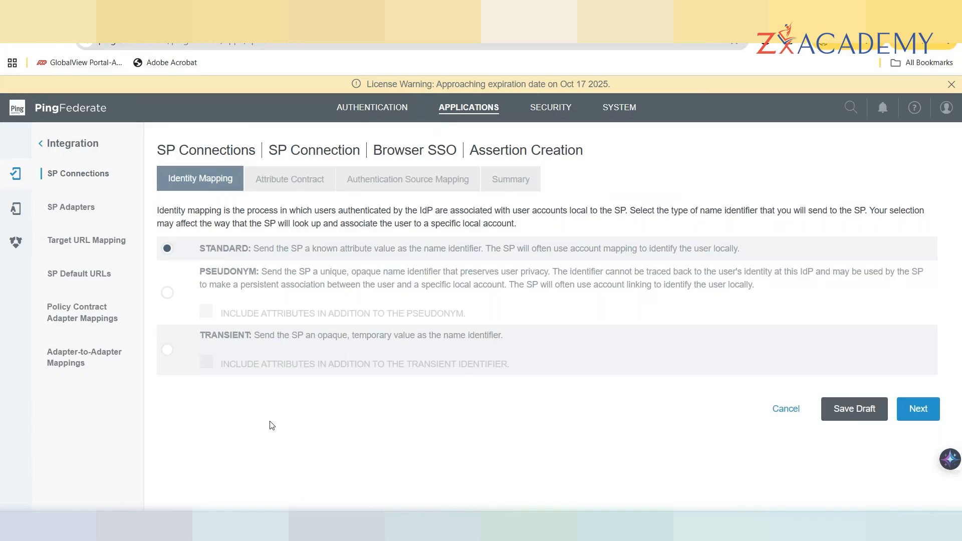
{"action": "left_click", "coordinate": [924, 414]}
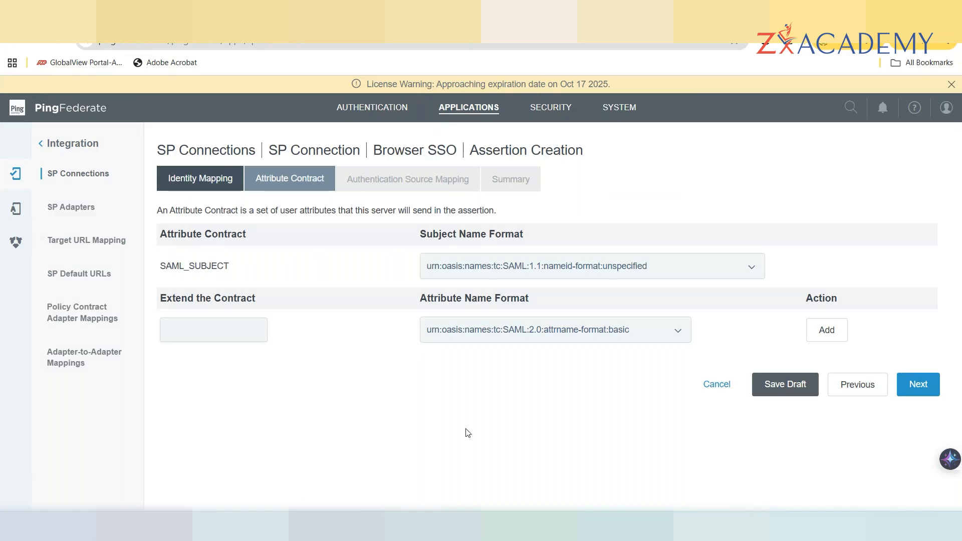
Extend the attribute contract with firstname, uid and lastname, using the attrname-format:basic name format.
{"action": "left_click", "coordinate": [197, 325]}
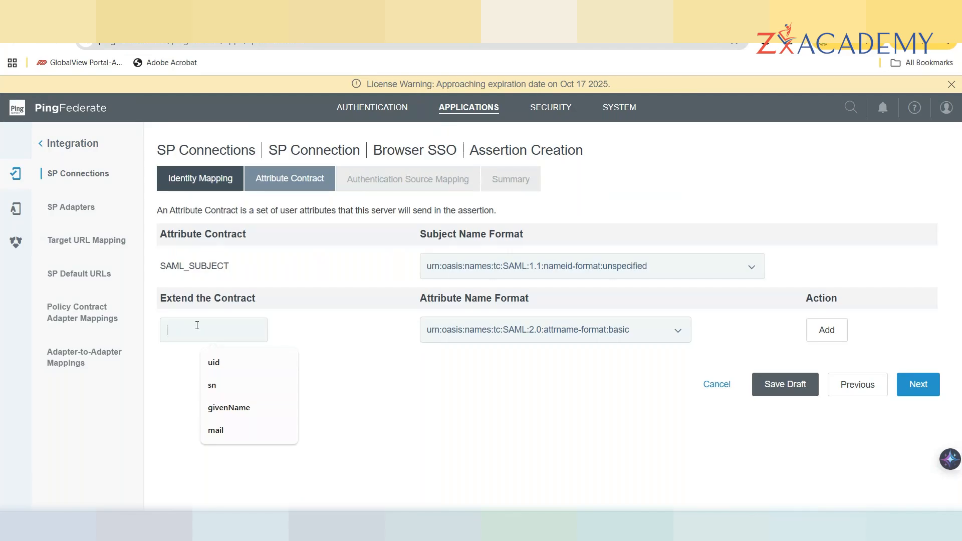
{"action": "type", "text": "firstname"}
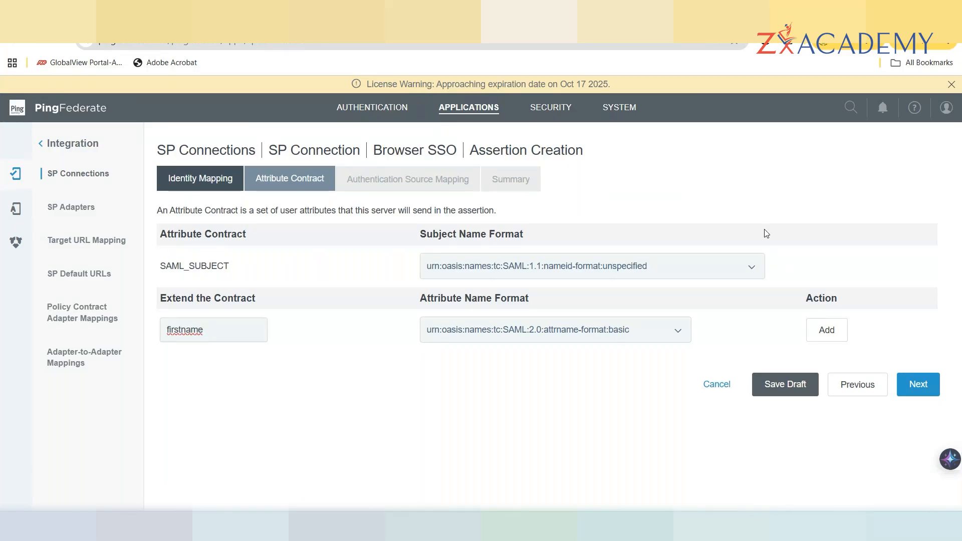
{"action": "left_click", "coordinate": [831, 335]}
{"action": "left_click", "coordinate": [178, 346]}
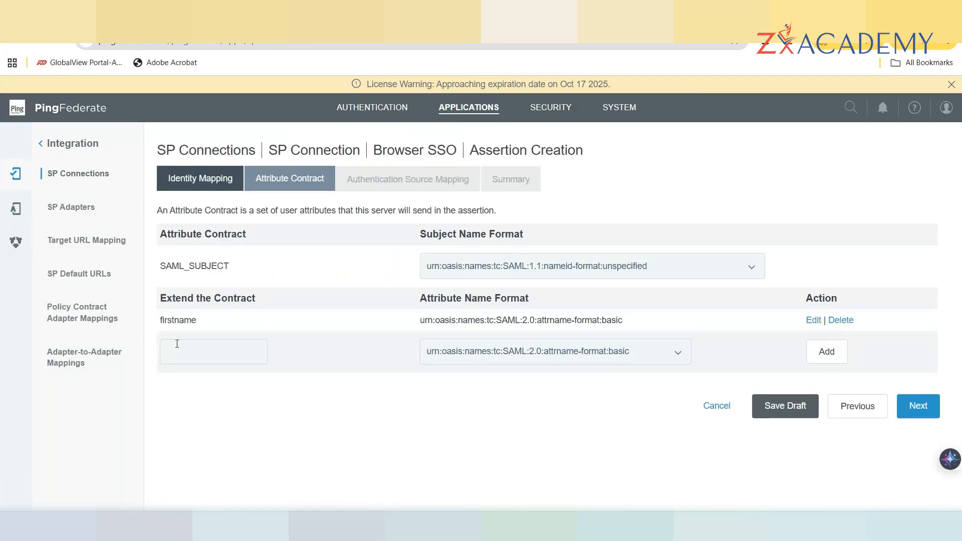
{"action": "left_click", "coordinate": [225, 381]}
{"action": "left_click", "coordinate": [831, 354]}
{"action": "left_click", "coordinate": [192, 367]}
{"action": "type", "text": "lastname"}
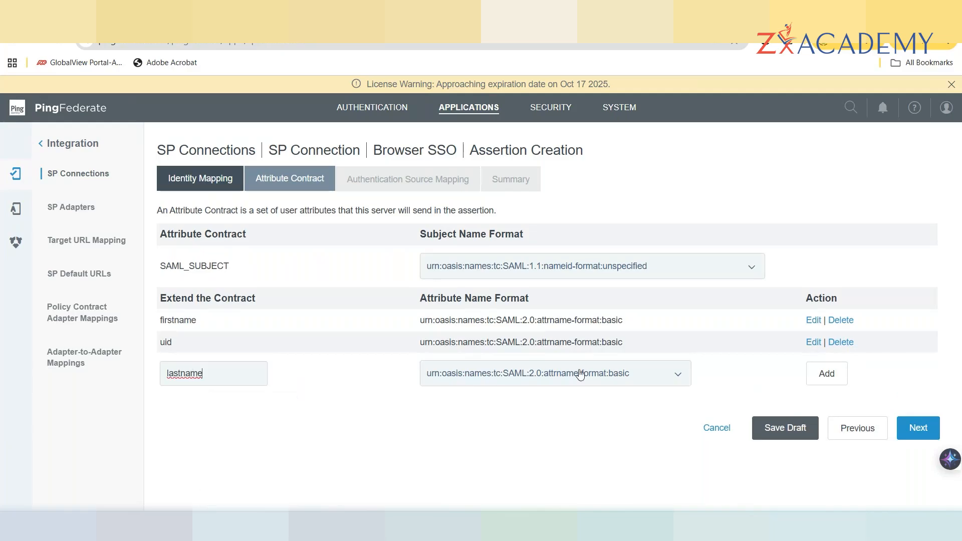
{"action": "left_click", "coordinate": [827, 374]}
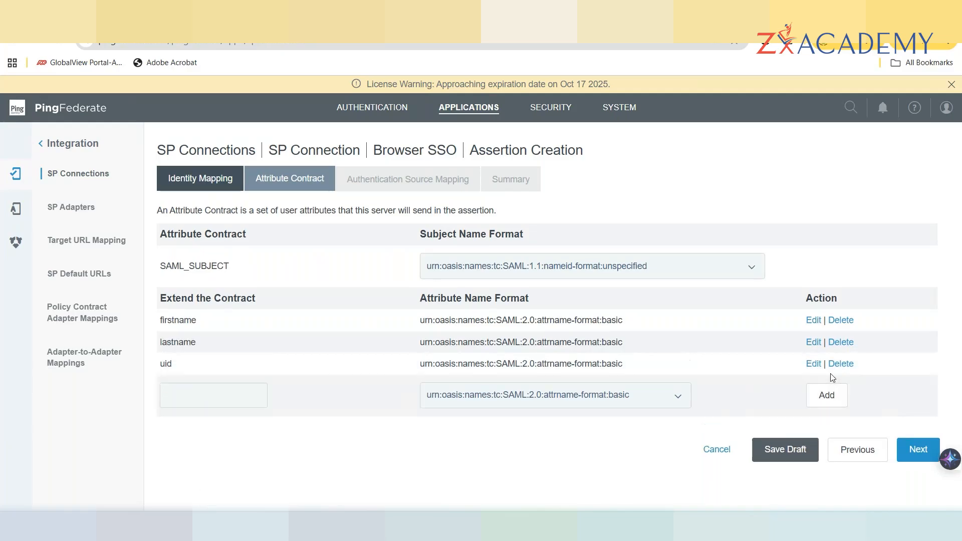
{"action": "left_click", "coordinate": [176, 397]}
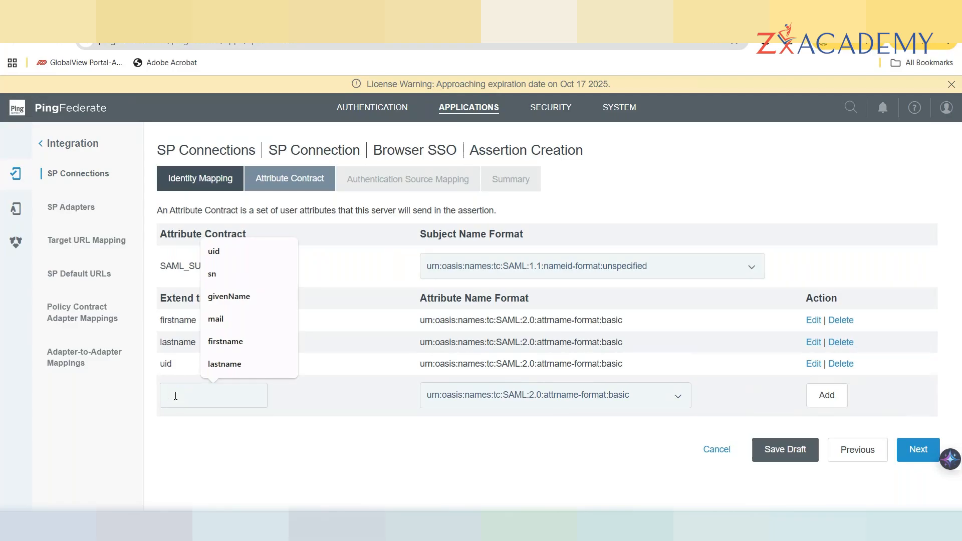
{"action": "left_click", "coordinate": [221, 319]}
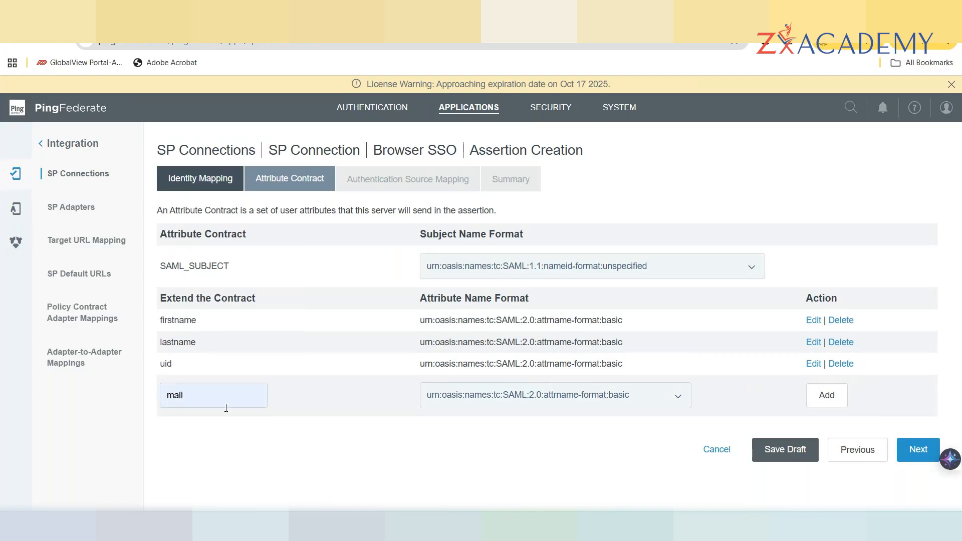
{"action": "key", "text": "BackSpace"}
{"action": "key", "text": "BackSpace"}
{"action": "key", "text": "BackSpace"}
{"action": "key", "text": "BackSpace"}
{"action": "left_click", "coordinate": [206, 399]}
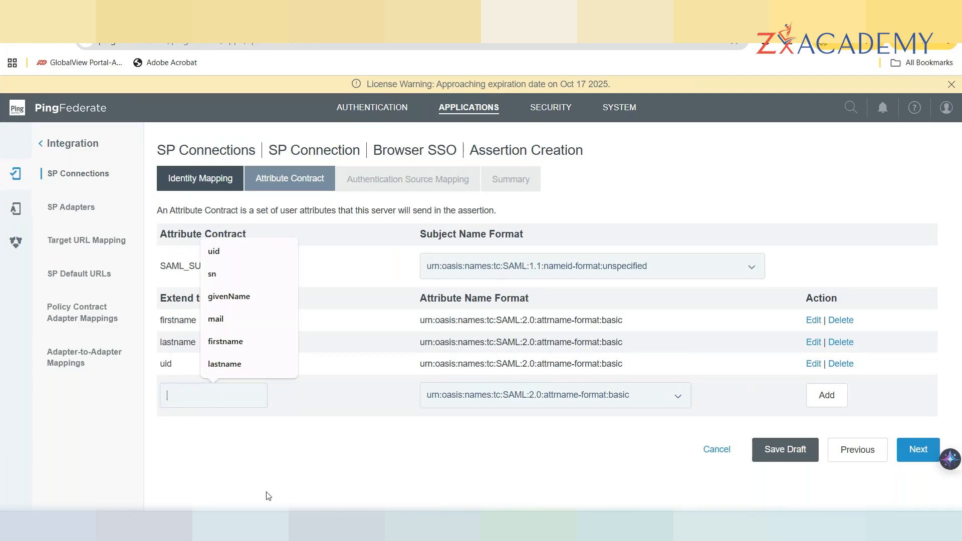
{"action": "left_click", "coordinate": [300, 453]}
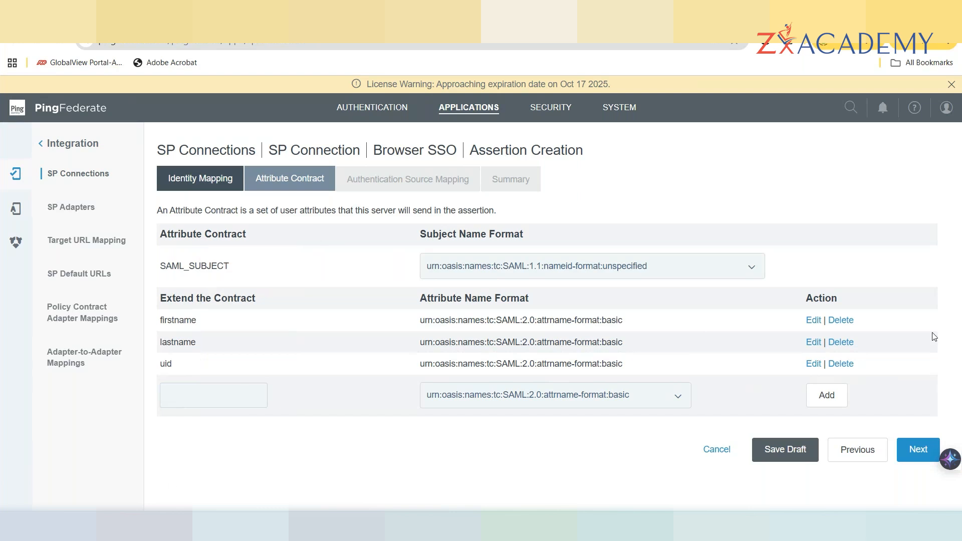
Proceed to authentication source mapping and map a new adapter instance using the html adapter.
{"action": "left_click", "coordinate": [917, 455]}
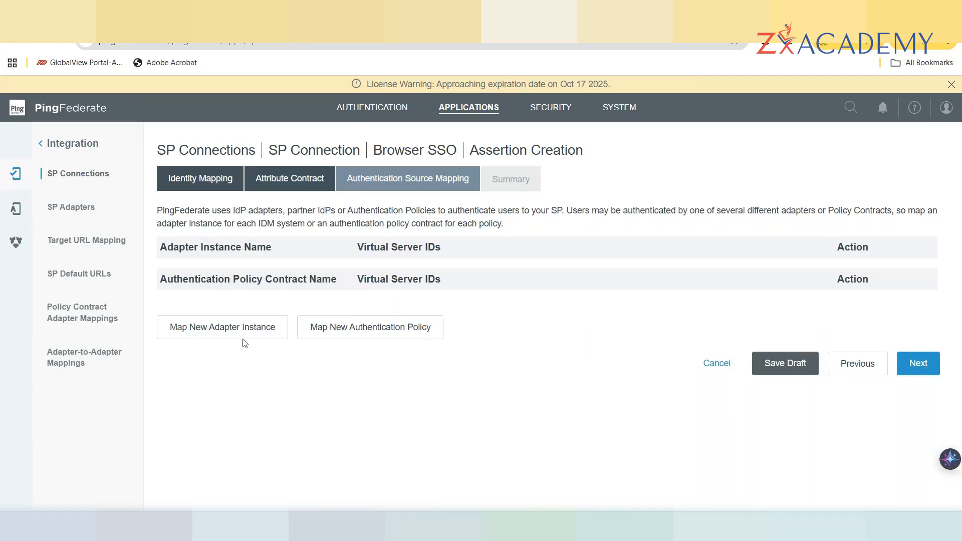
{"action": "left_click", "coordinate": [217, 330]}
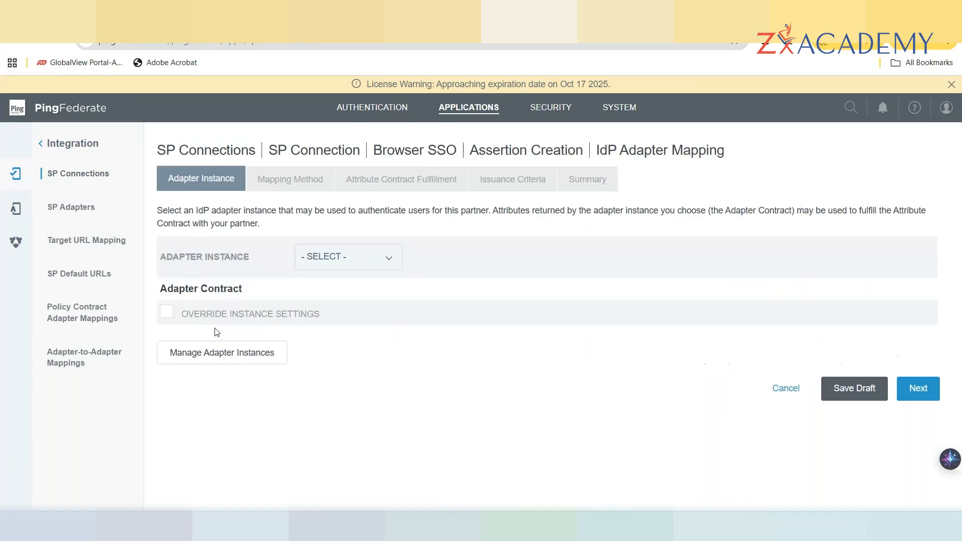
{"action": "left_click", "coordinate": [391, 265]}
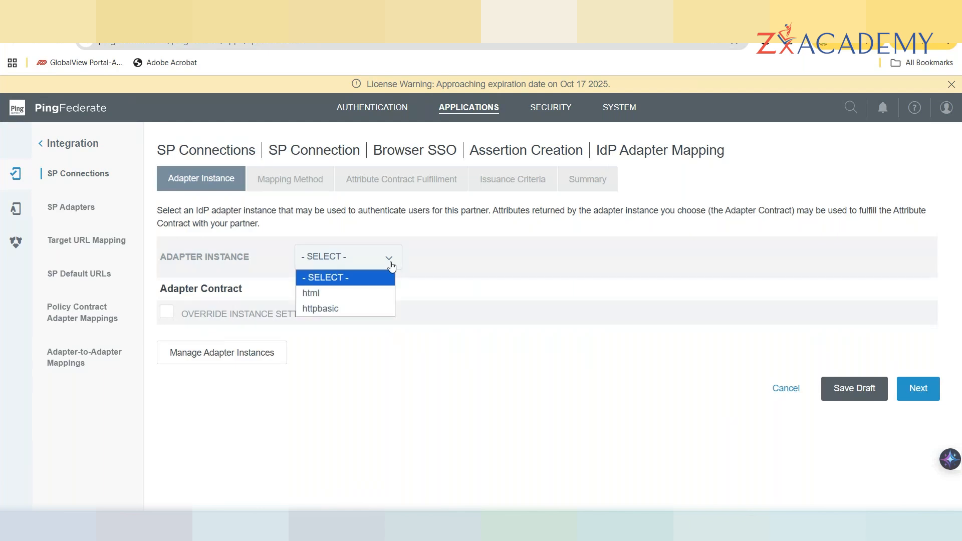
{"action": "left_click", "coordinate": [333, 292]}
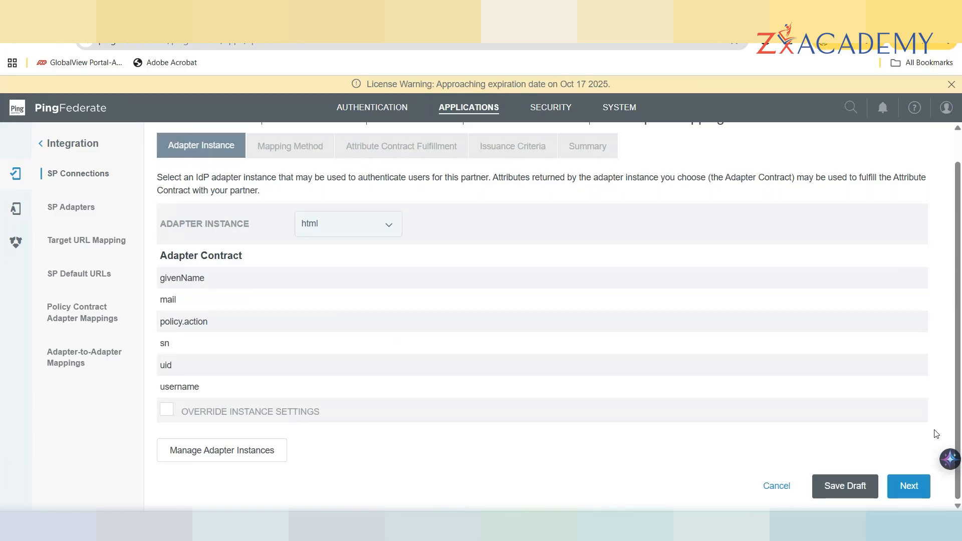
{"action": "left_click", "coordinate": [906, 494]}
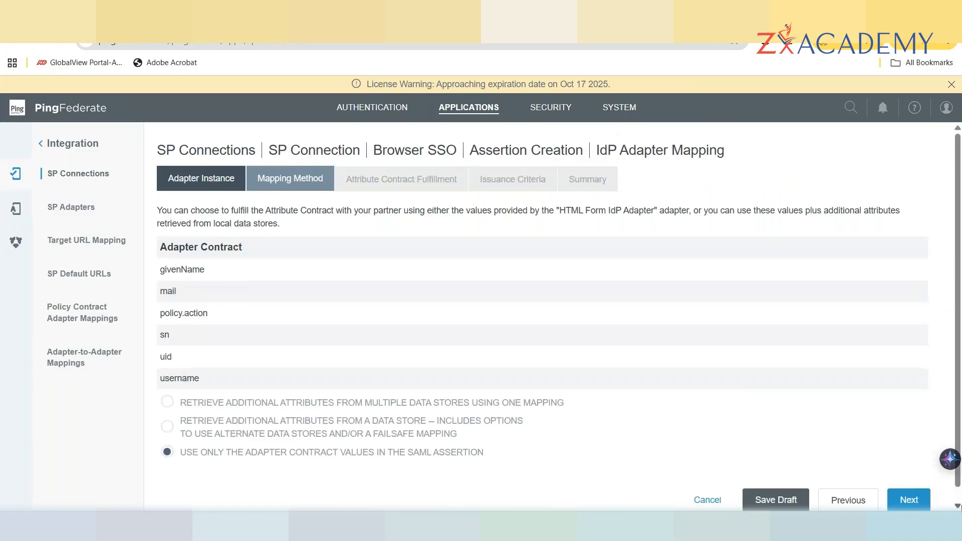
Keep the mapping method that uses only the adapter contract values and continue to attribute contract fulfillment.
{"action": "left_click", "coordinate": [957, 506]}
{"action": "left_click", "coordinate": [957, 505]}
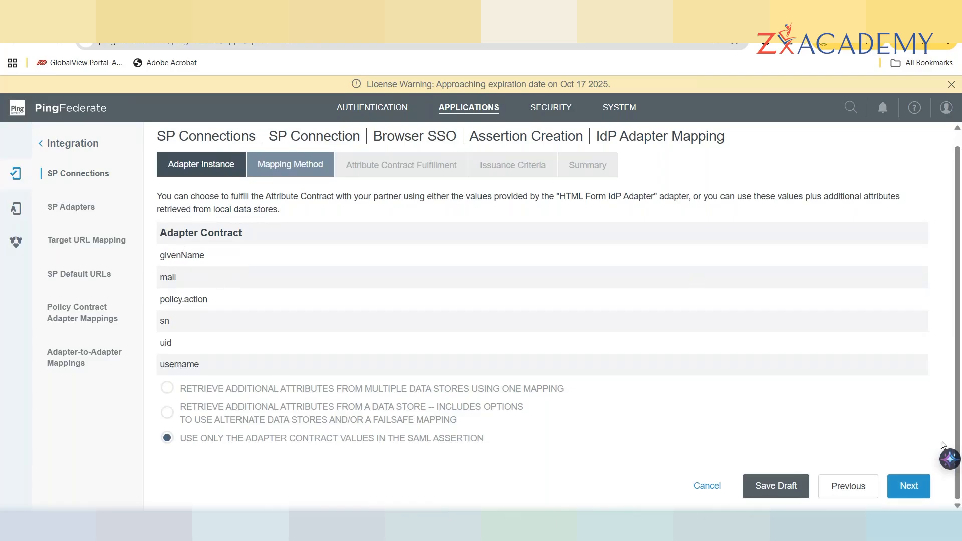
{"action": "left_click", "coordinate": [909, 487]}
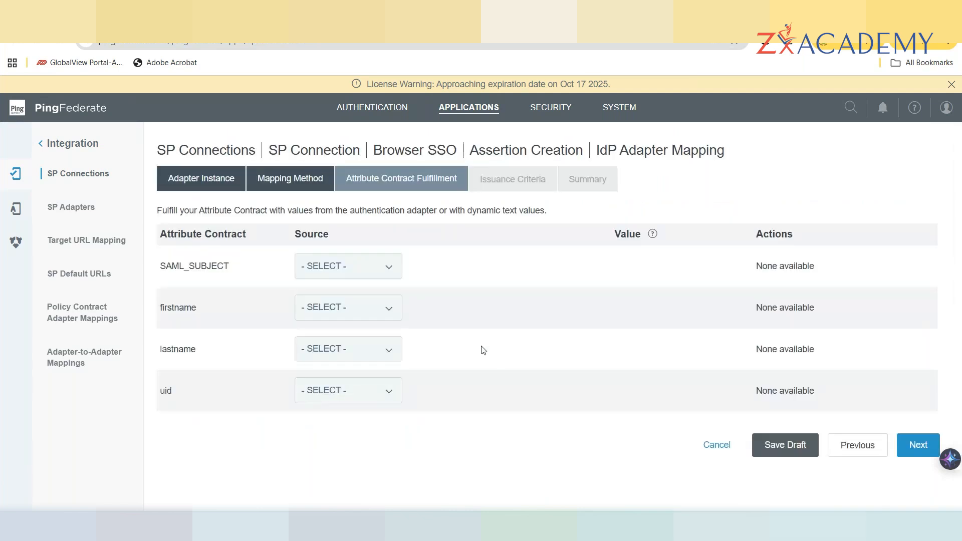
Fulfill SAML_SUBJECT with the adapter's mail value and firstname with the adapter's givenName value.
{"action": "left_click", "coordinate": [388, 270]}
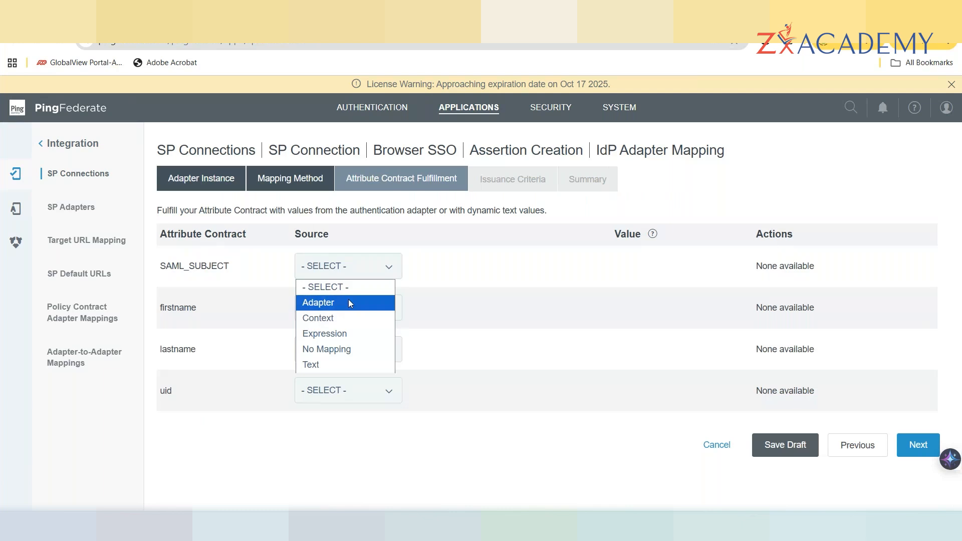
{"action": "left_click", "coordinate": [350, 303]}
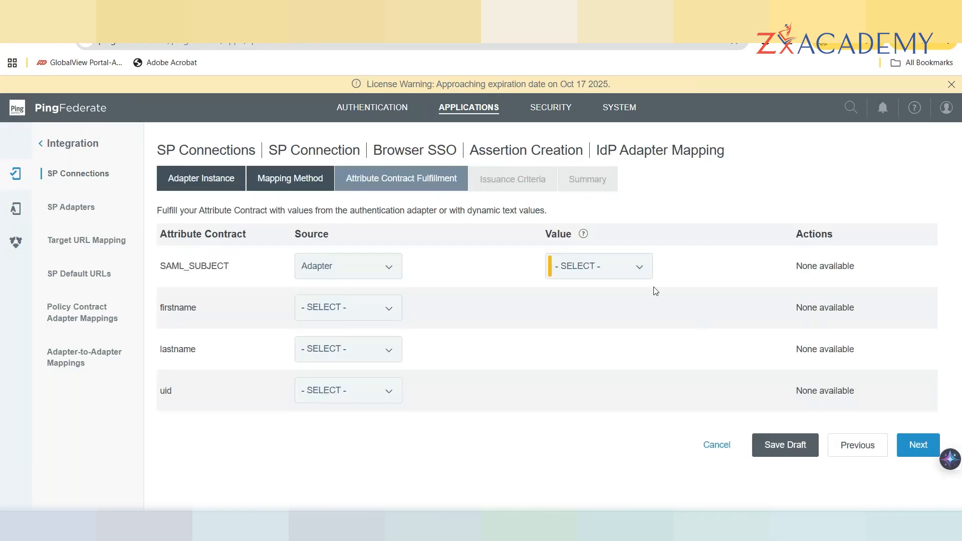
{"action": "left_click", "coordinate": [641, 270]}
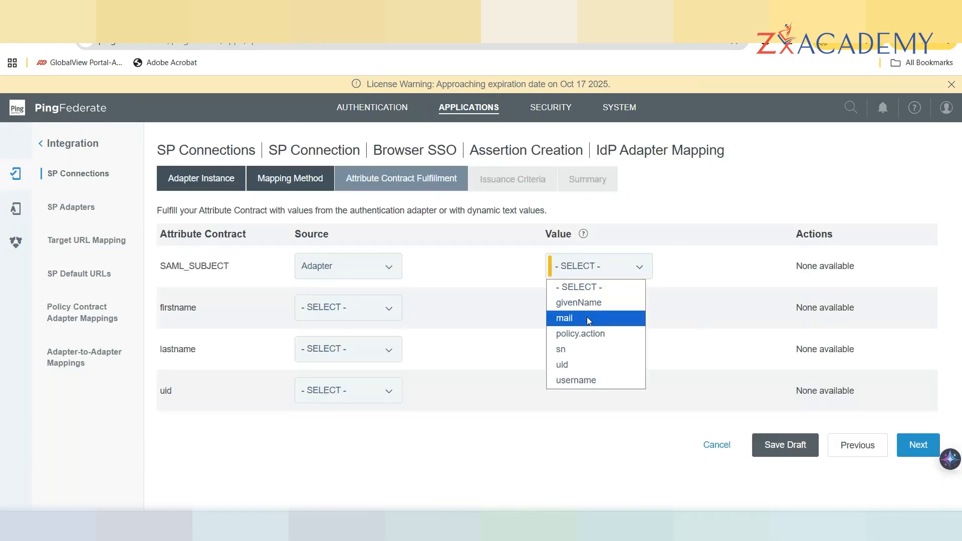
{"action": "left_click", "coordinate": [587, 318]}
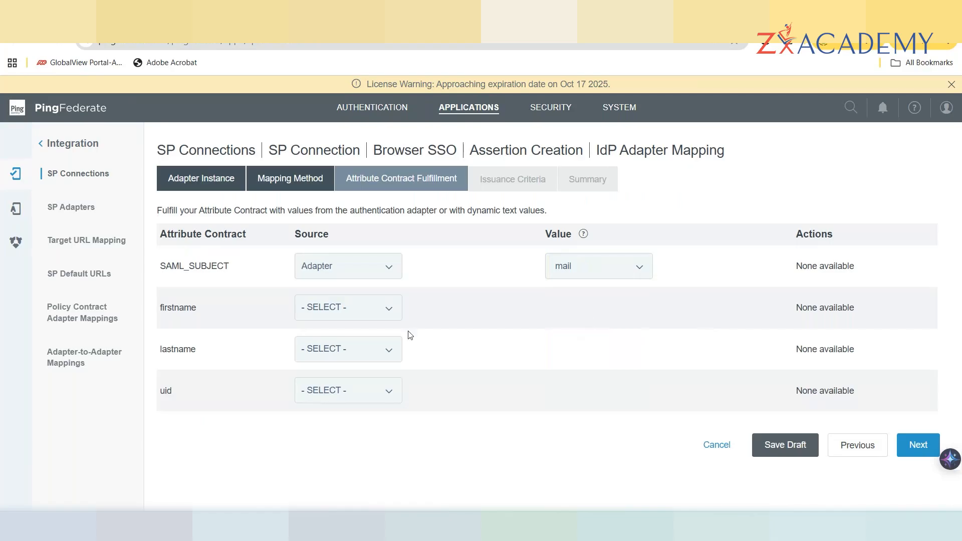
{"action": "left_click", "coordinate": [389, 312]}
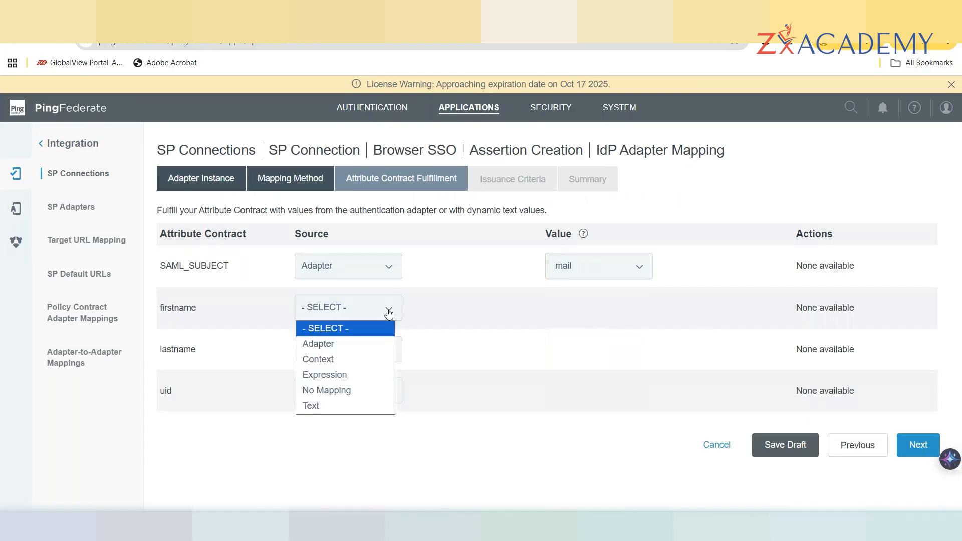
{"action": "left_click", "coordinate": [335, 344]}
{"action": "left_click", "coordinate": [643, 316]}
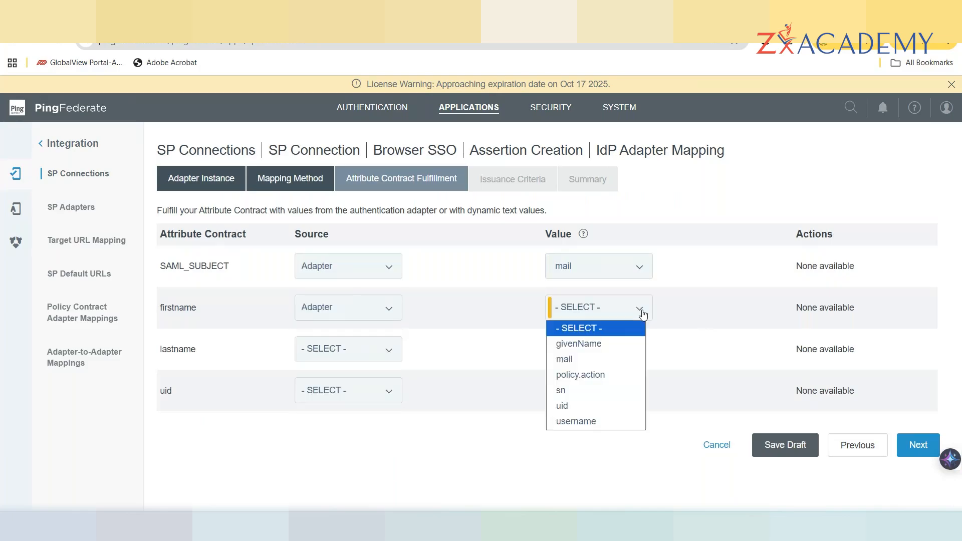
{"action": "left_click", "coordinate": [606, 341]}
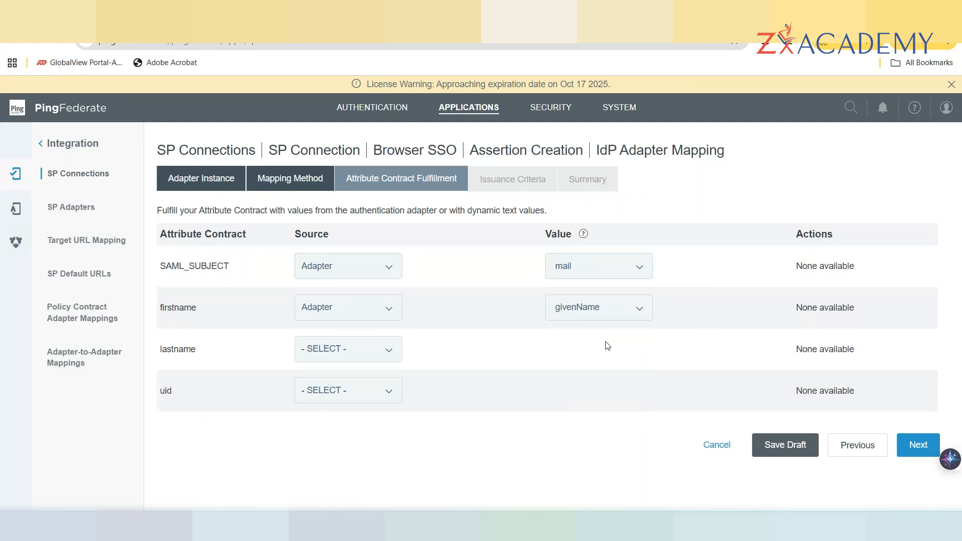
Fulfill lastname with the adapter's sn value and uid with the adapter's uid value.
{"action": "left_click", "coordinate": [388, 349]}
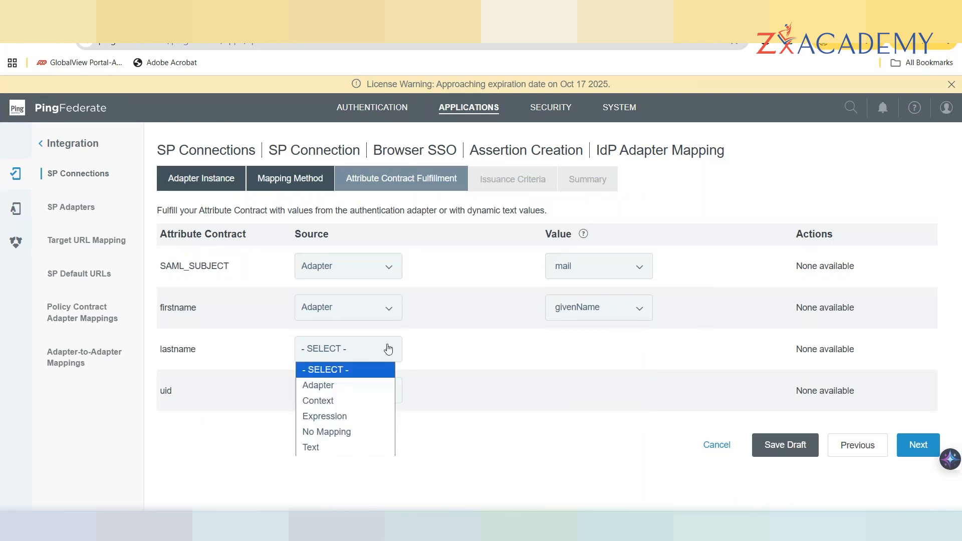
{"action": "left_click", "coordinate": [343, 383]}
{"action": "left_click", "coordinate": [635, 353]}
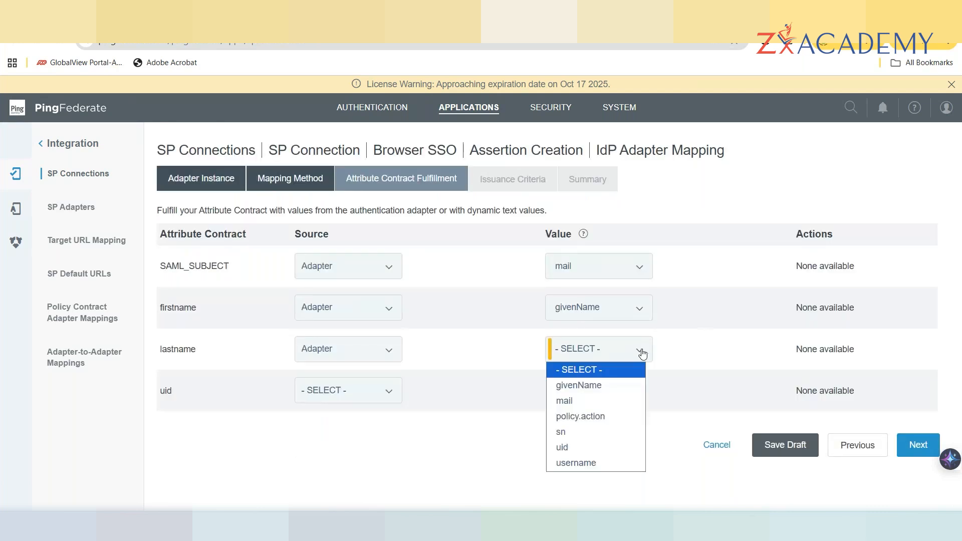
{"action": "left_click", "coordinate": [568, 433]}
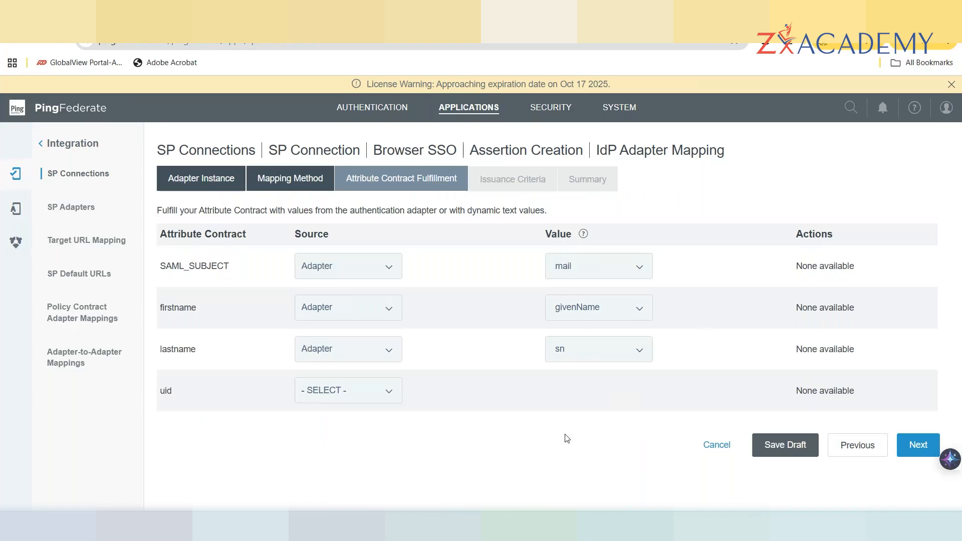
{"action": "left_click", "coordinate": [392, 393]}
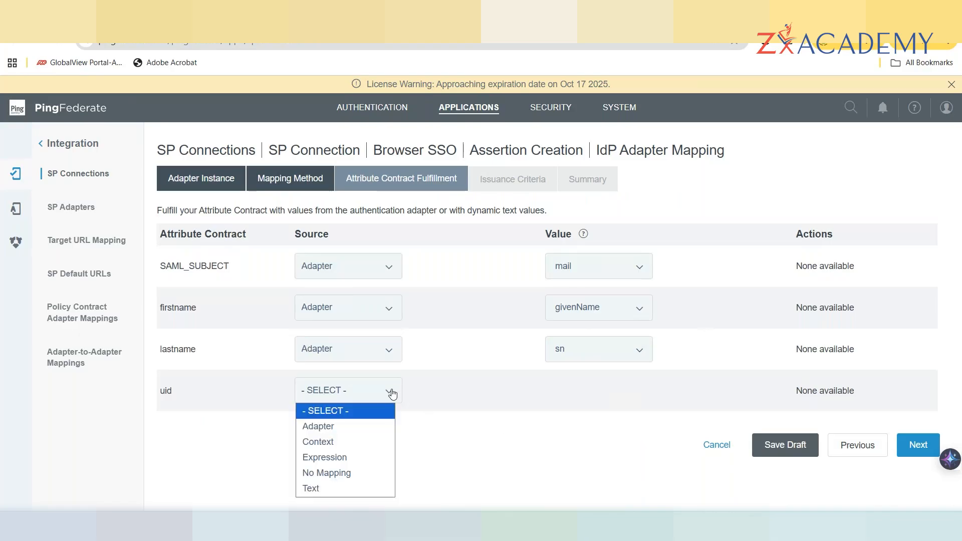
{"action": "left_click", "coordinate": [336, 428]}
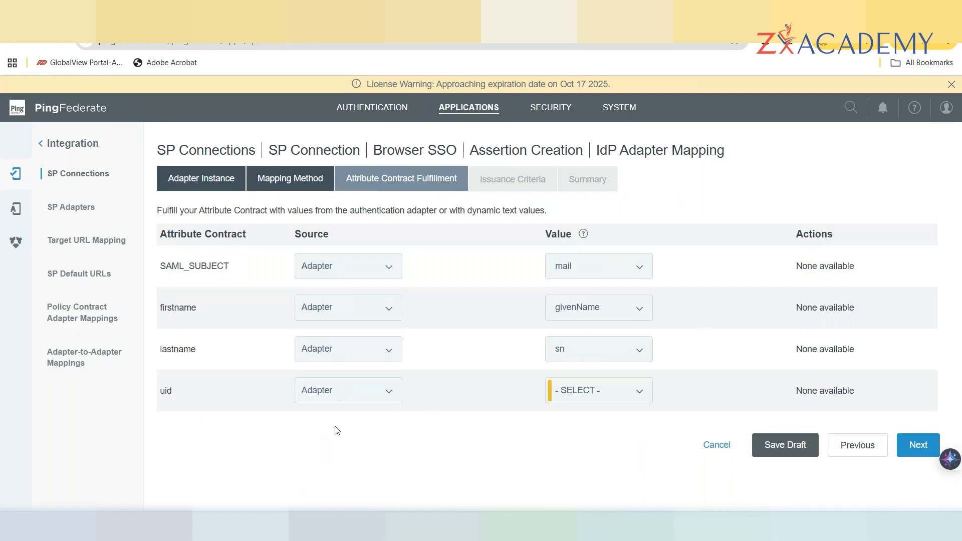
{"action": "left_click", "coordinate": [645, 397]}
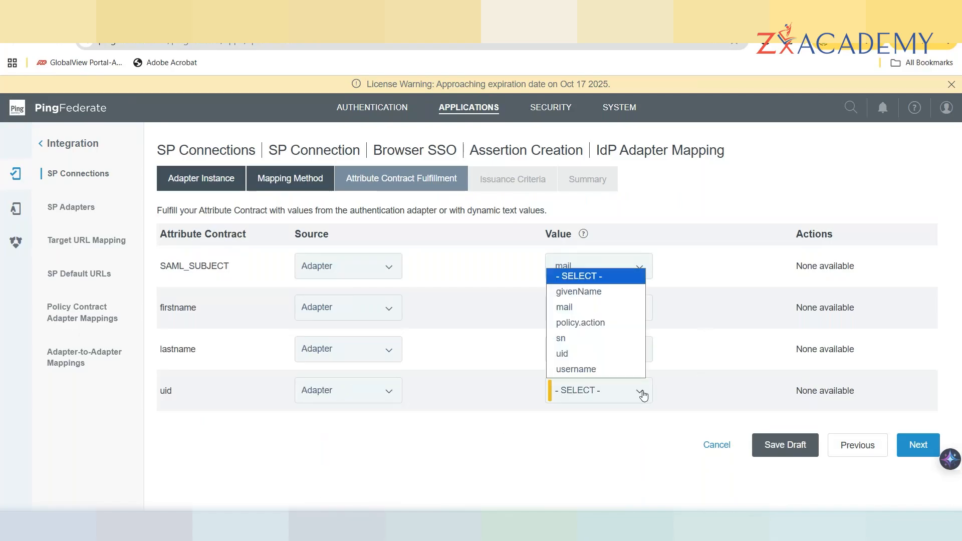
{"action": "left_click", "coordinate": [578, 354]}
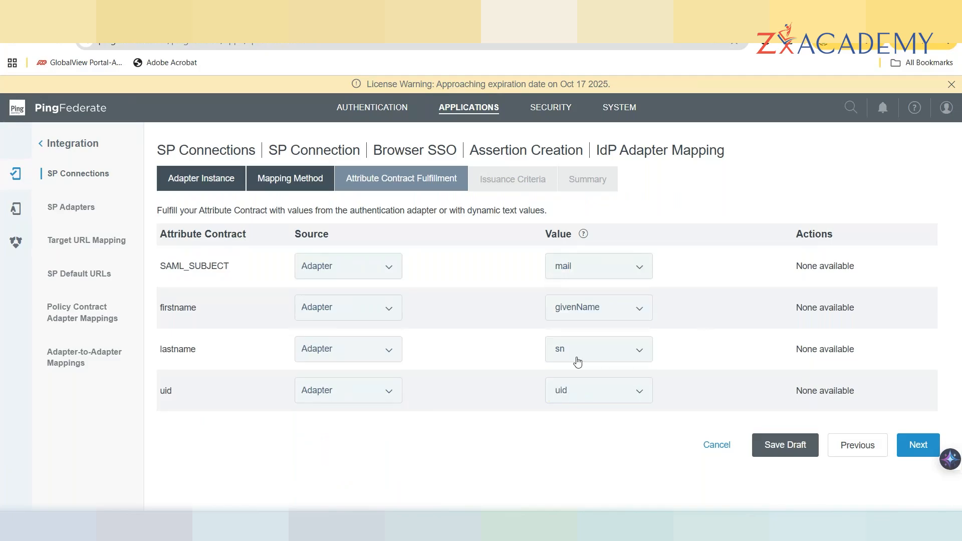
{"action": "left_click", "coordinate": [640, 394]}
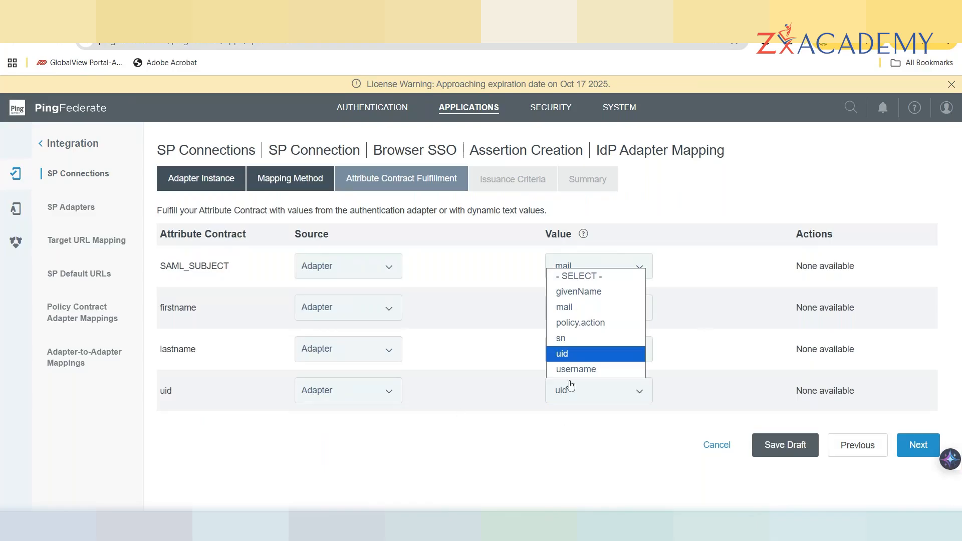
{"action": "left_click", "coordinate": [680, 399]}
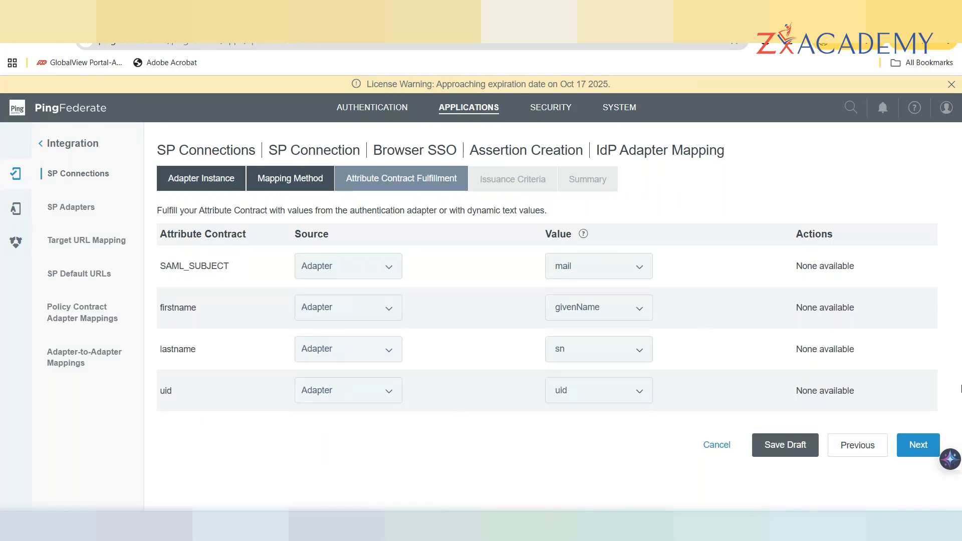
Leave the issuance criteria empty and complete the IdP adapter mapping for the html adapter.
{"action": "left_click", "coordinate": [917, 448]}
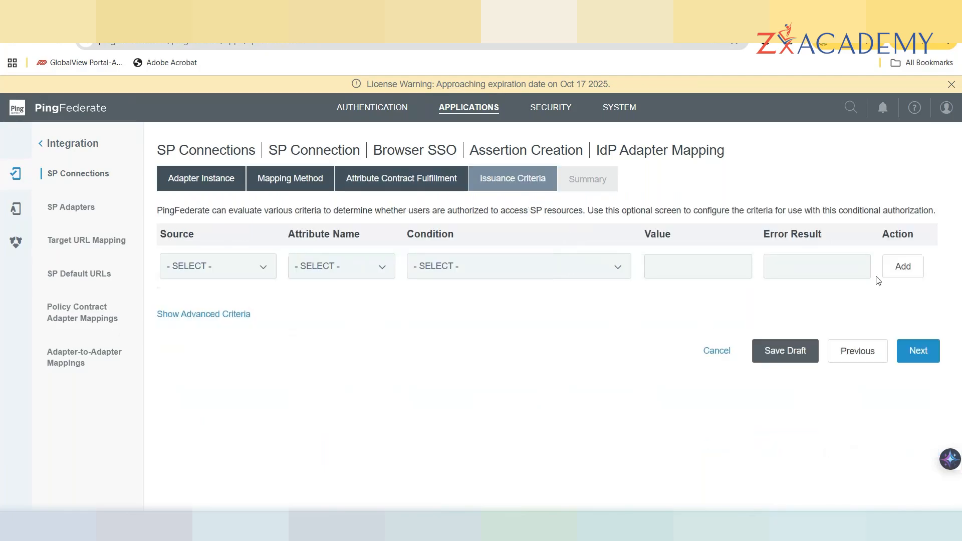
{"action": "left_click", "coordinate": [918, 353]}
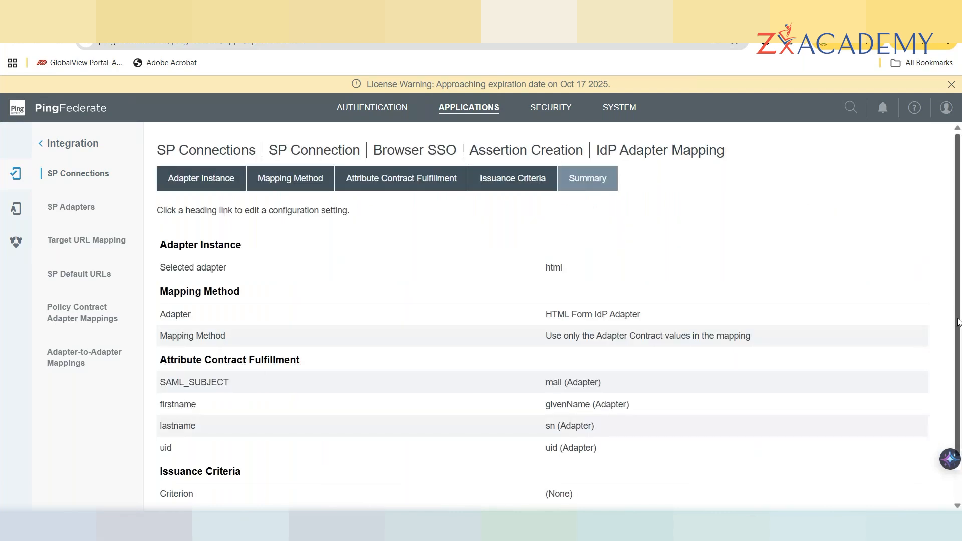
{"action": "left_click_drag", "start_coordinate": [957, 321], "coordinate": [959, 373]}
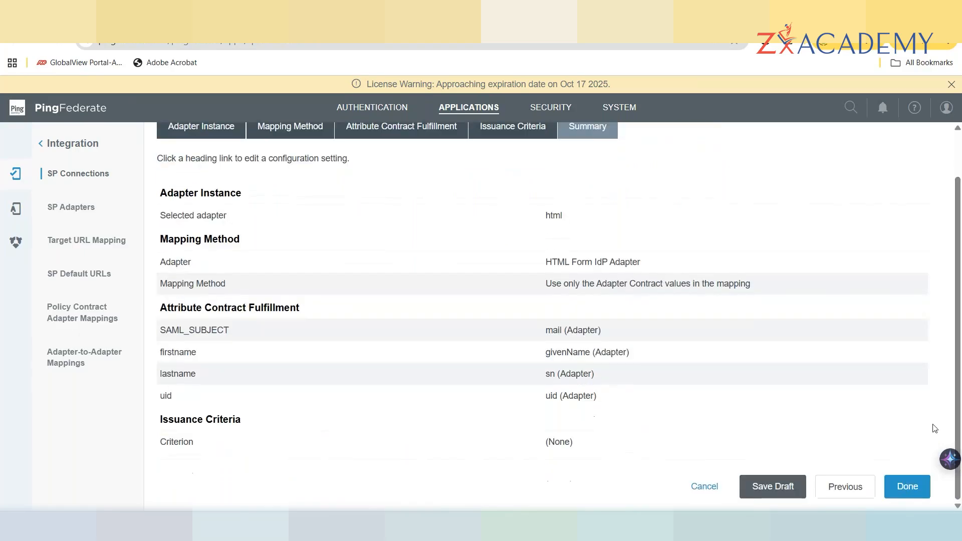
{"action": "left_click", "coordinate": [903, 489]}
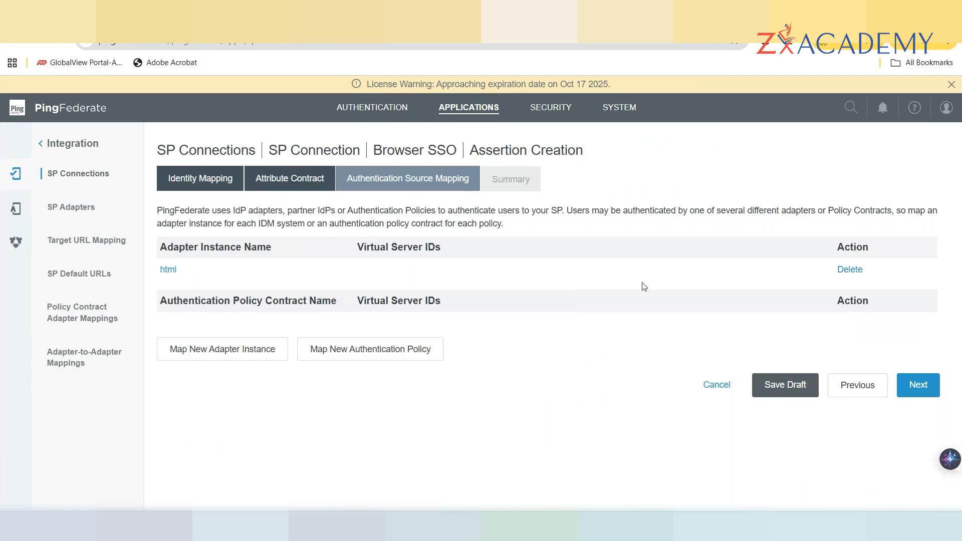
Keep html as the only authentication source mapping and complete the assertion creation configuration.
{"action": "left_click", "coordinate": [913, 387]}
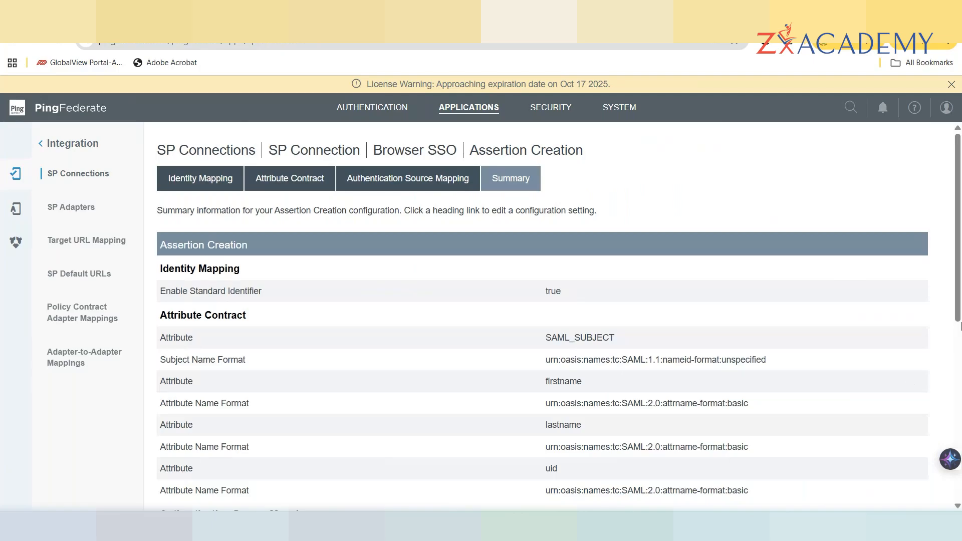
{"action": "left_click_drag", "start_coordinate": [958, 255], "coordinate": [960, 433]}
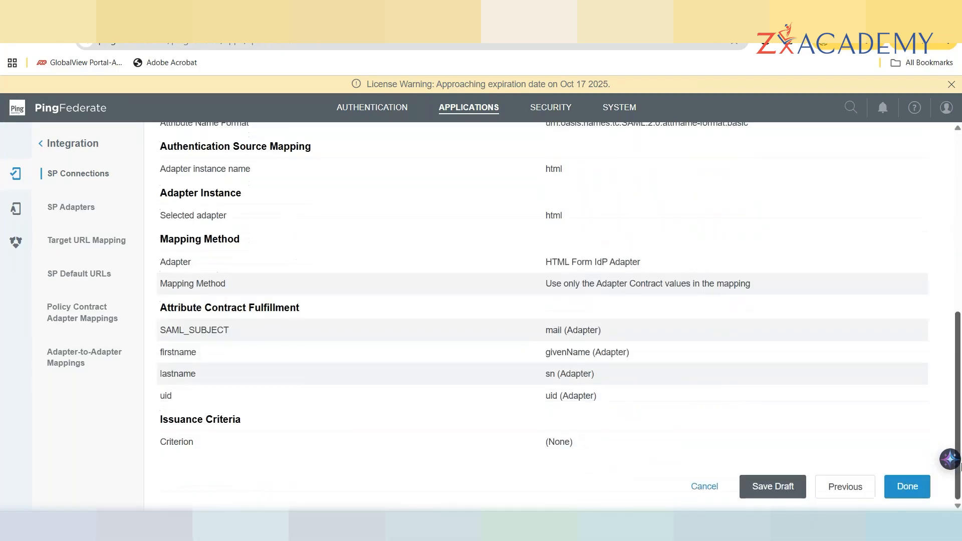
{"action": "left_click", "coordinate": [904, 487]}
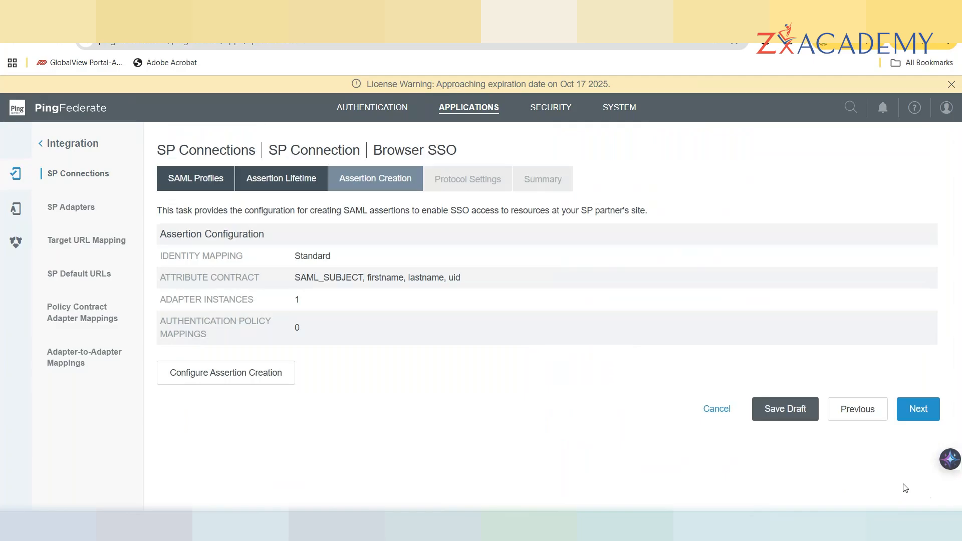
{"action": "left_click", "coordinate": [914, 418]}
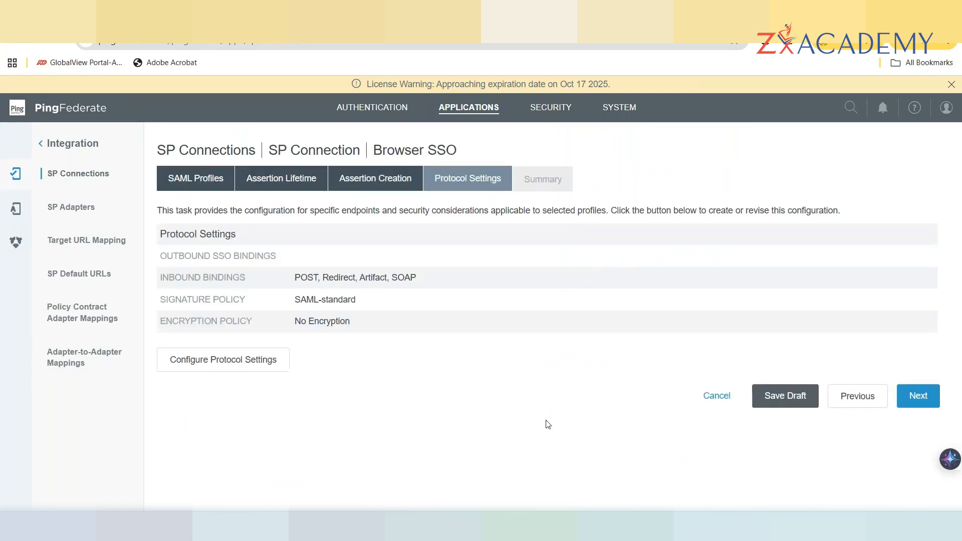
{"action": "left_click", "coordinate": [207, 371]}
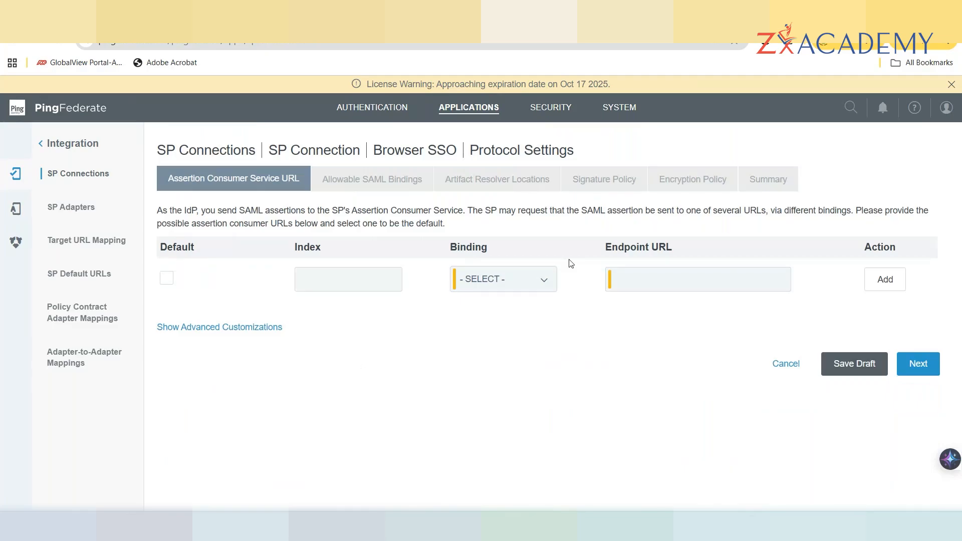
{"action": "left_click", "coordinate": [547, 281]}
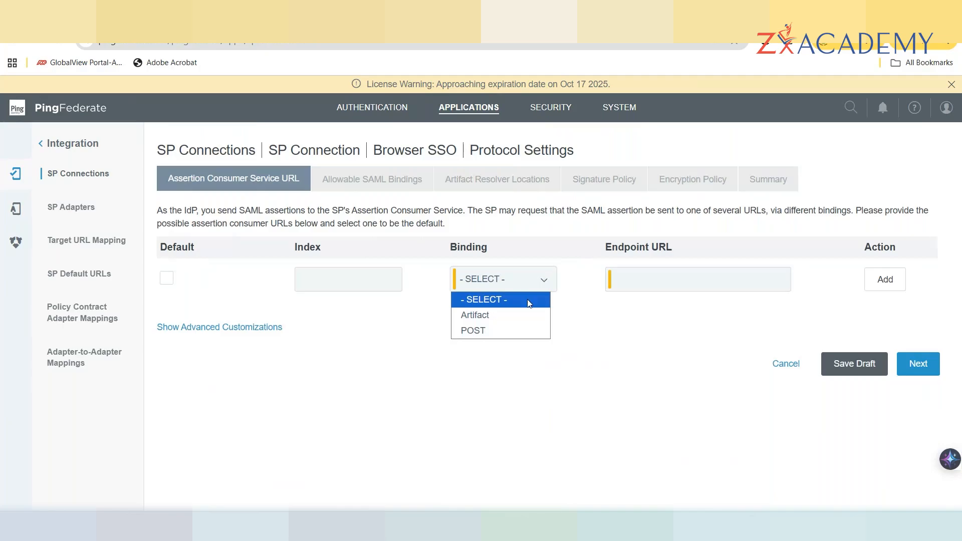
{"action": "left_click", "coordinate": [490, 329]}
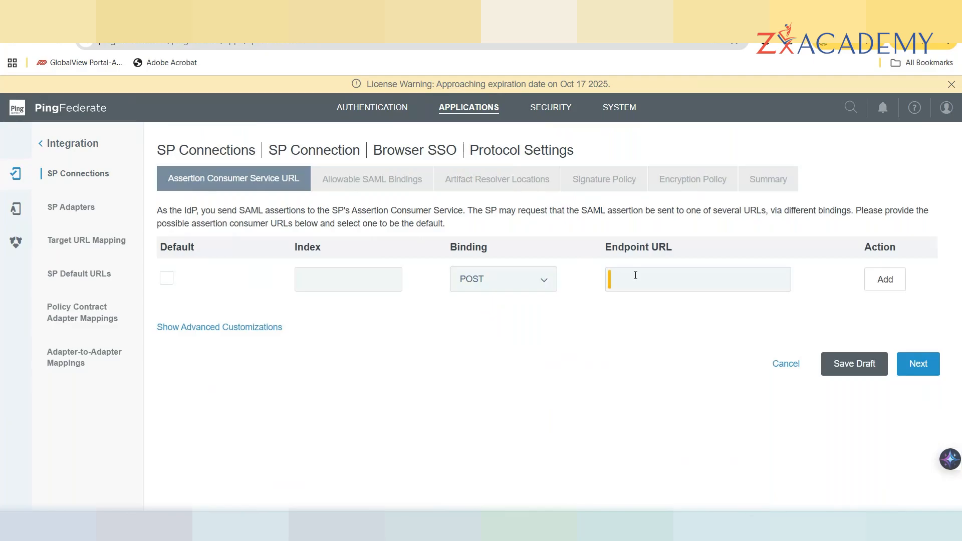
{"action": "type", "text": "https://google.com"}
{"action": "left_click", "coordinate": [885, 280]}
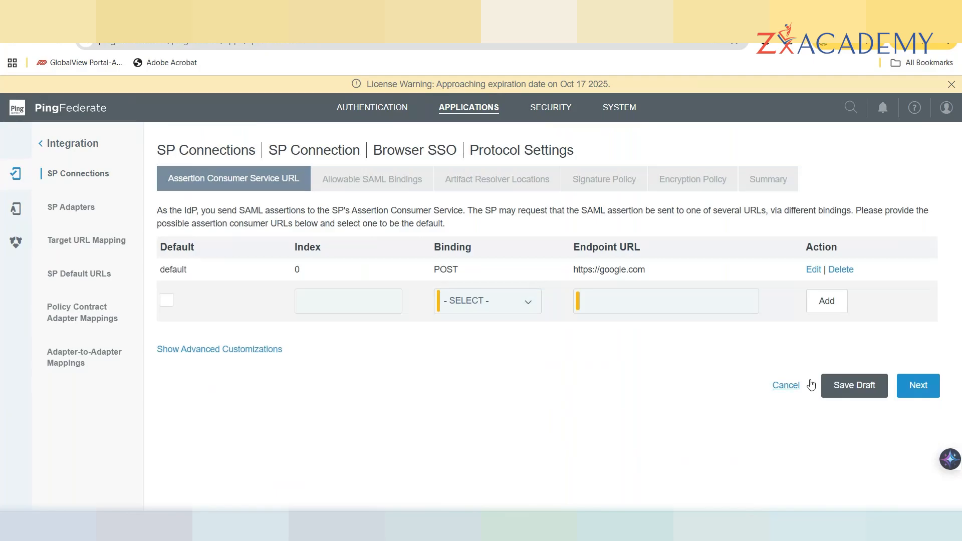
{"action": "left_click", "coordinate": [917, 391]}
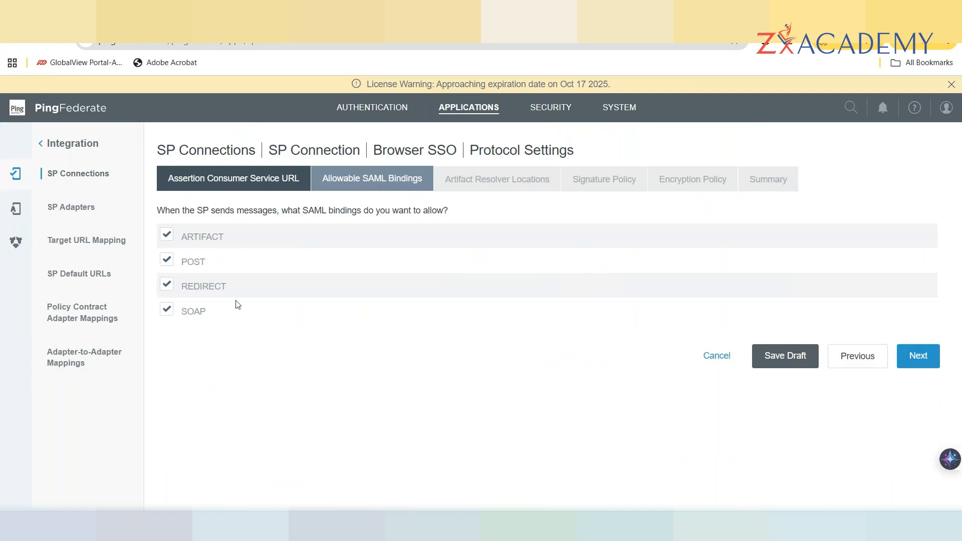
Disallow the Artifact and SOAP bindings, leaving POST and Redirect, and set the signature policy to always sign the assertion.
{"action": "left_click", "coordinate": [169, 237]}
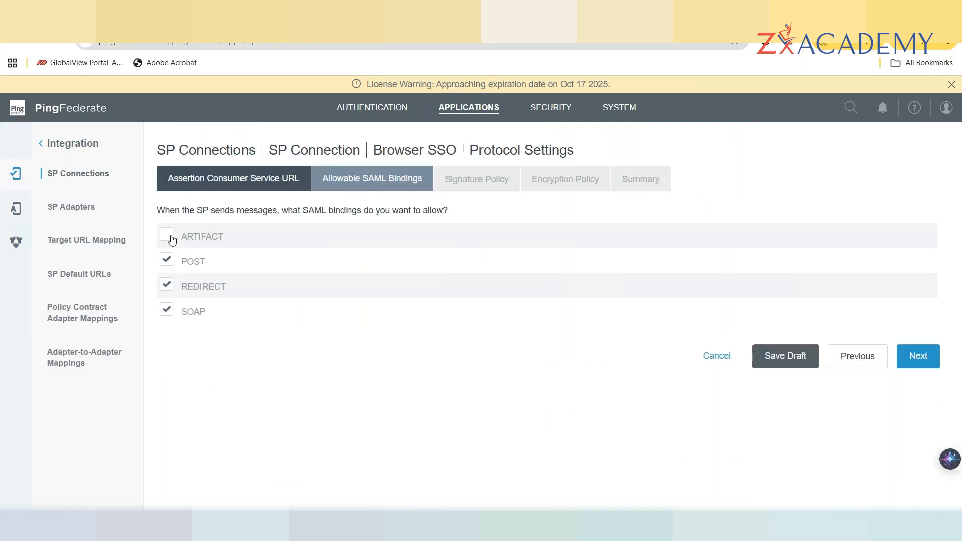
{"action": "left_click", "coordinate": [170, 313]}
{"action": "left_click", "coordinate": [924, 359]}
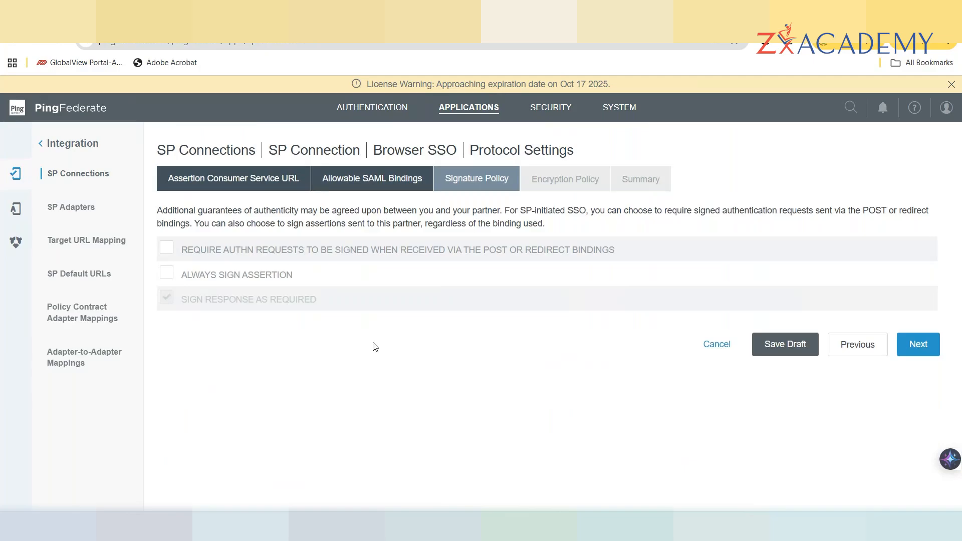
{"action": "left_click", "coordinate": [169, 273]}
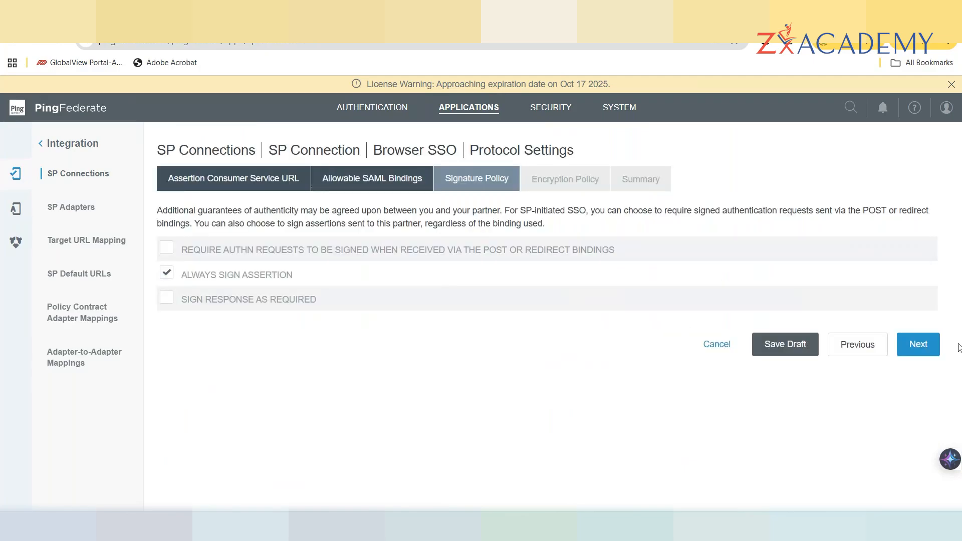
{"action": "left_click", "coordinate": [919, 346]}
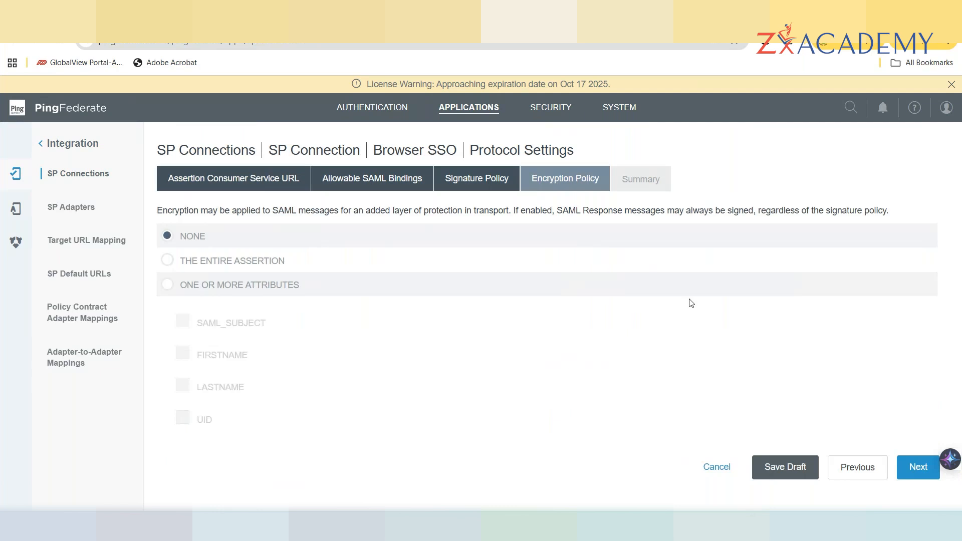
Keep the encryption policy at None and complete the protocol settings from their summary.
{"action": "left_click", "coordinate": [918, 470]}
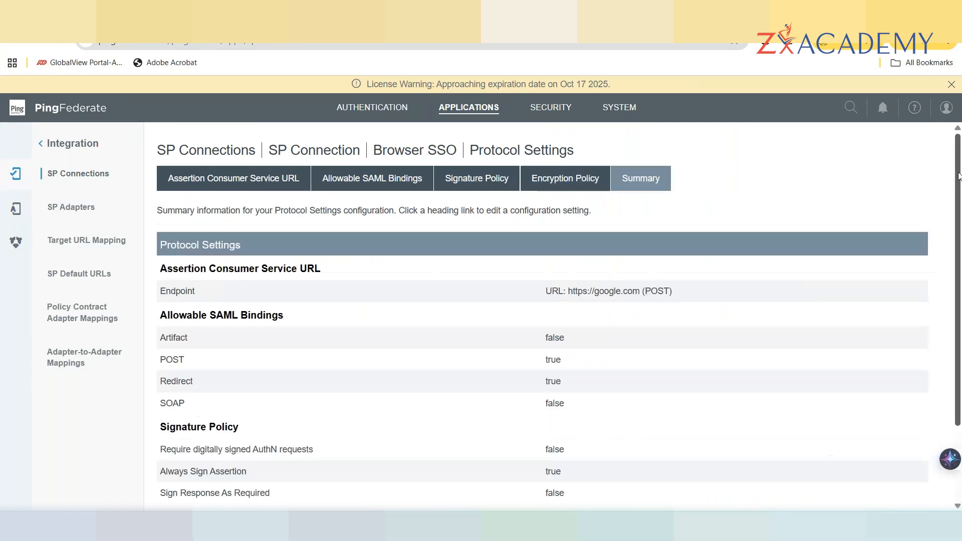
{"action": "left_click_drag", "start_coordinate": [958, 167], "coordinate": [960, 211]}
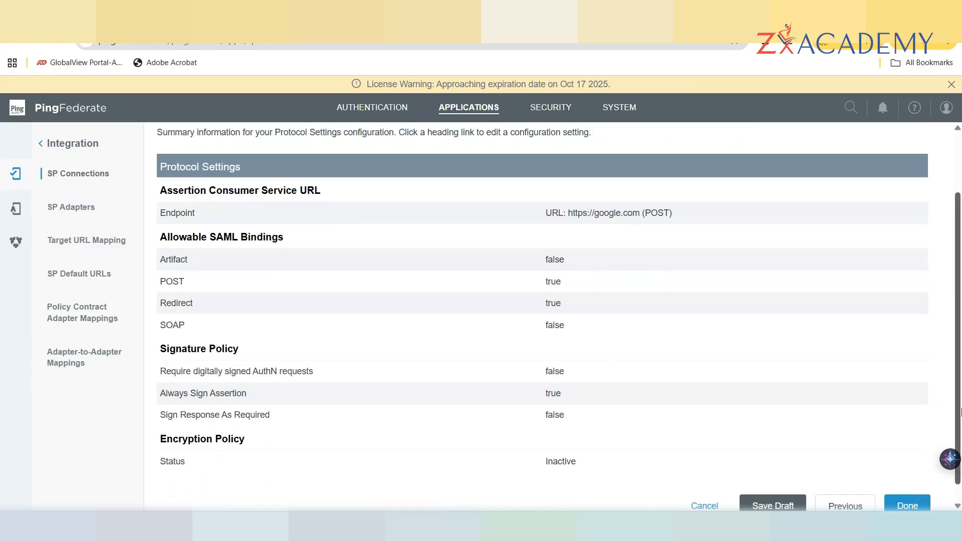
{"action": "left_click", "coordinate": [901, 504]}
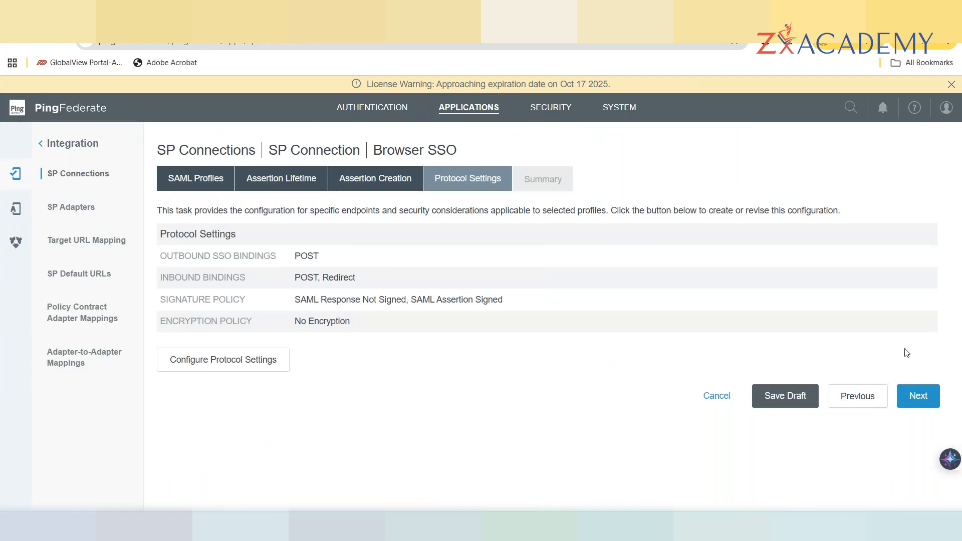
Review the full Browser SSO summary, from SAML profiles to encryption policy, and complete the Browser SSO configuration.
{"action": "left_click", "coordinate": [918, 395]}
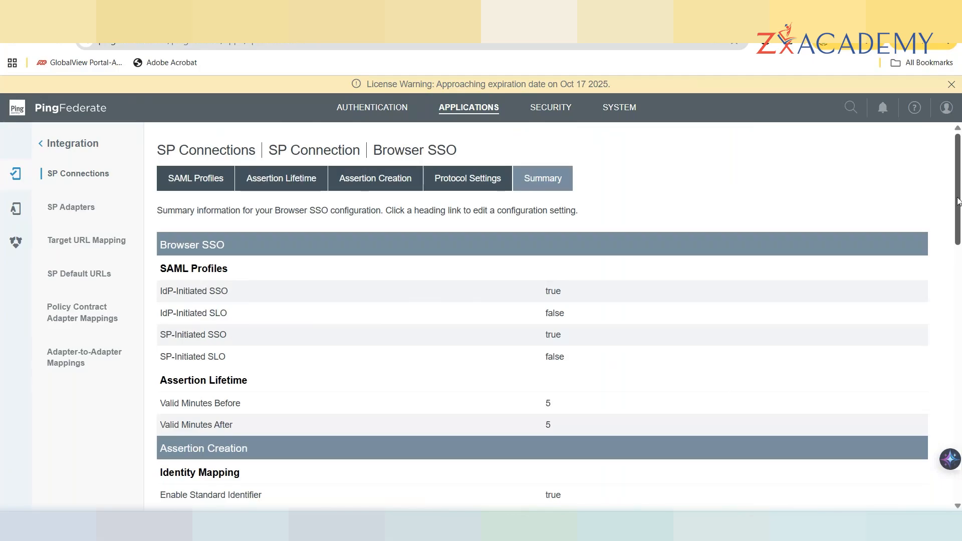
{"action": "scroll", "coordinate": [959, 220], "scroll_direction": "down", "scroll_amount": 1}
{"action": "left_click_drag", "start_coordinate": [960, 217], "coordinate": [960, 225]}
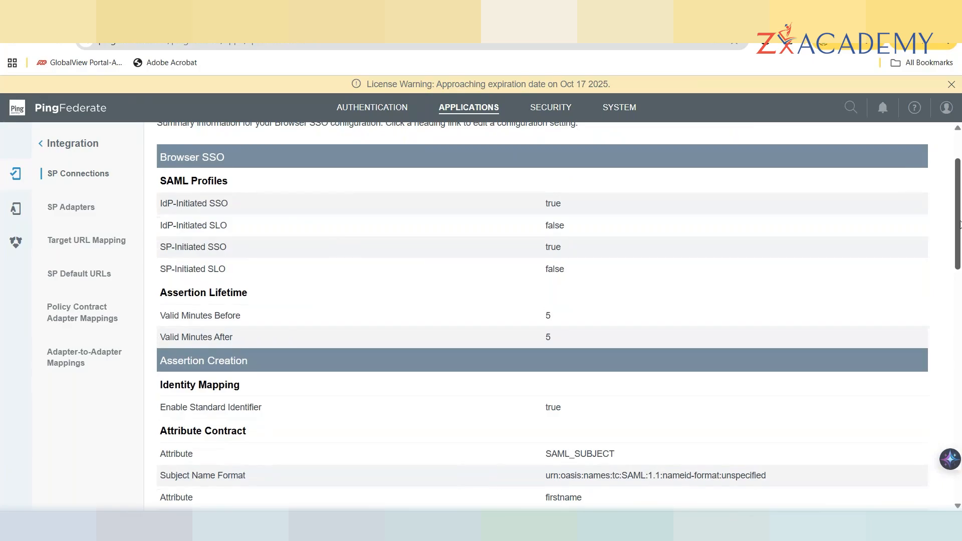
{"action": "left_click_drag", "start_coordinate": [959, 223], "coordinate": [960, 272]}
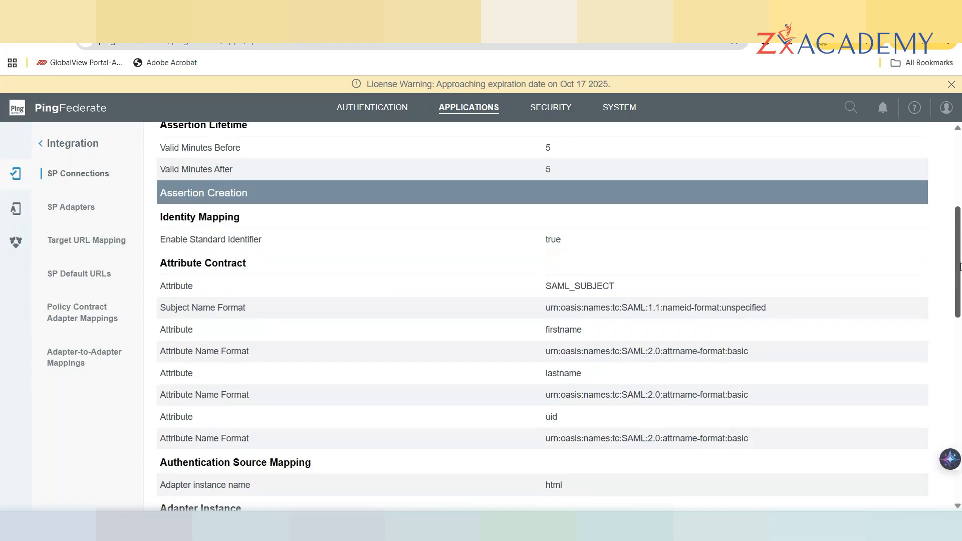
{"action": "left_click_drag", "start_coordinate": [960, 266], "coordinate": [960, 302]}
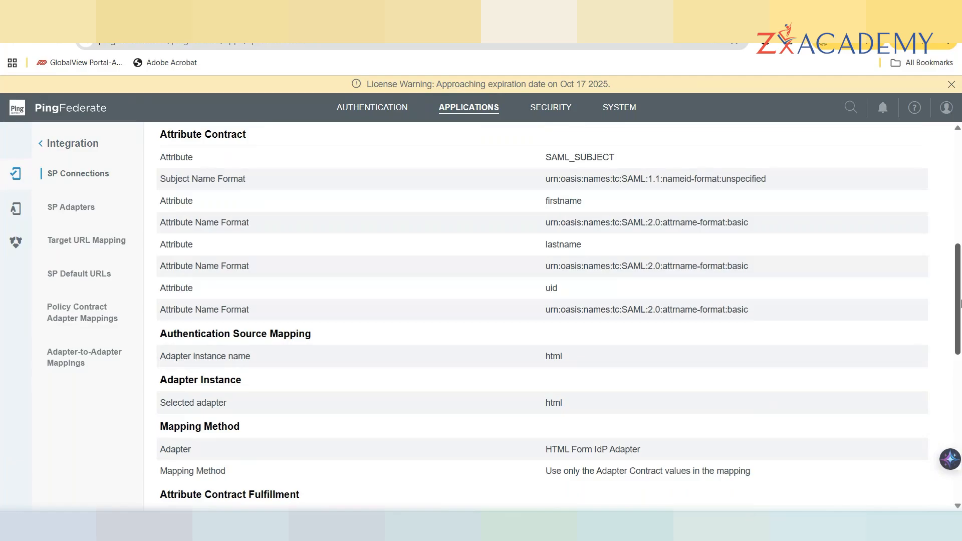
{"action": "left_click_drag", "start_coordinate": [959, 290], "coordinate": [959, 344]}
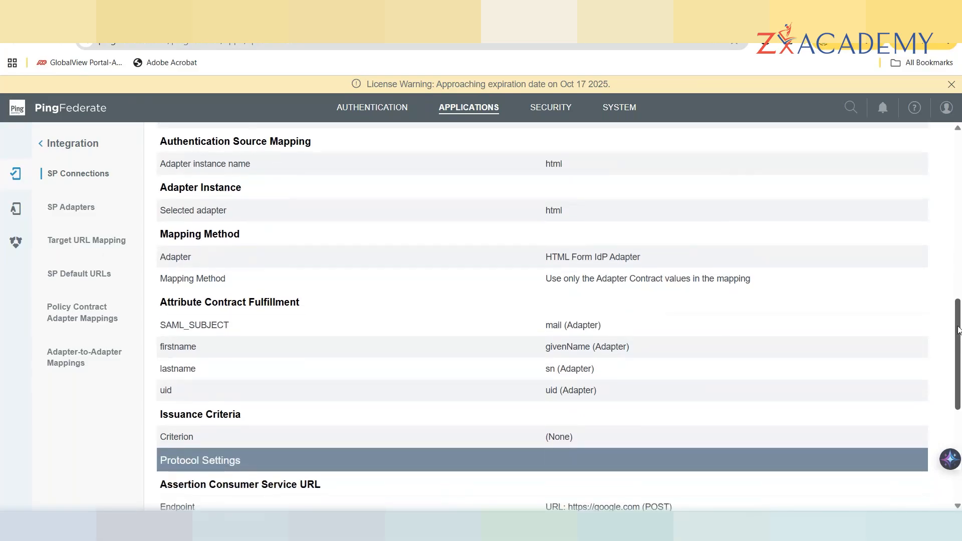
{"action": "left_click_drag", "start_coordinate": [958, 329], "coordinate": [959, 293]}
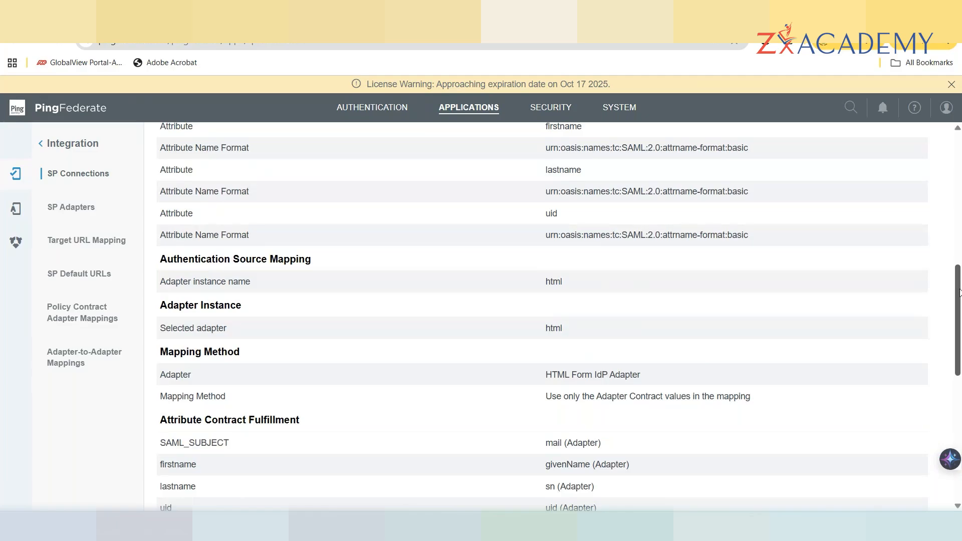
{"action": "left_click_drag", "start_coordinate": [958, 286], "coordinate": [960, 423]}
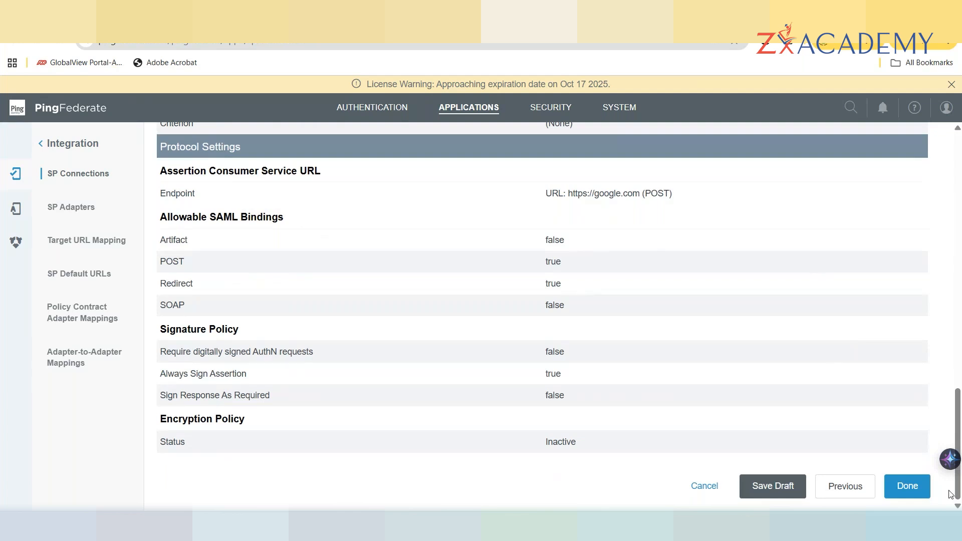
{"action": "left_click", "coordinate": [910, 493]}
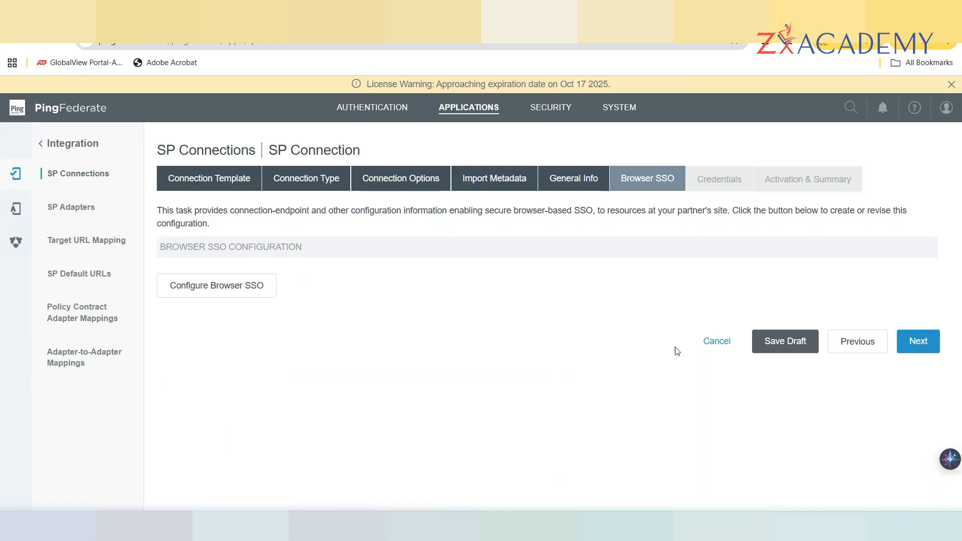
Proceed to configuring the connection's credentials and check the signing certificates available in certificate management.
{"action": "left_click", "coordinate": [920, 345]}
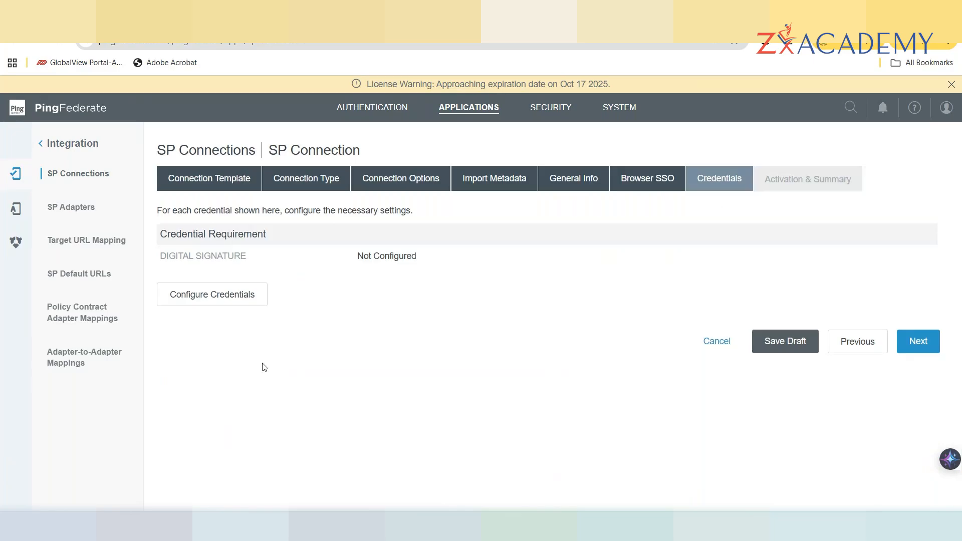
{"action": "left_click", "coordinate": [198, 303]}
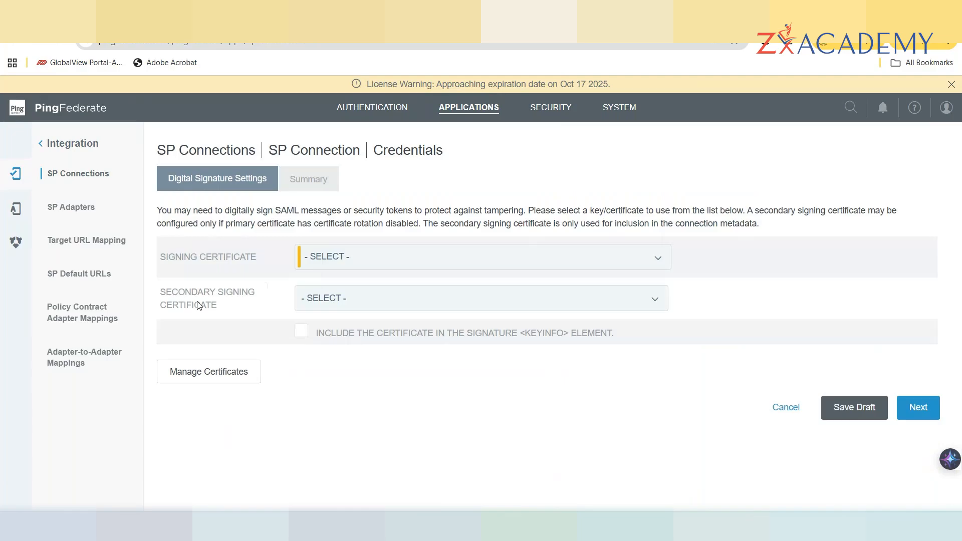
{"action": "left_click", "coordinate": [206, 374]}
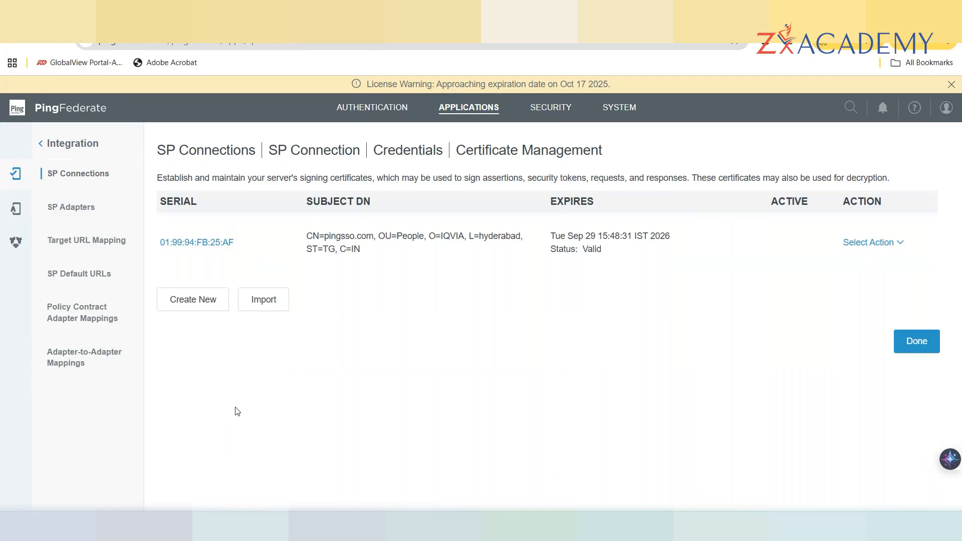
{"action": "left_click", "coordinate": [912, 343]}
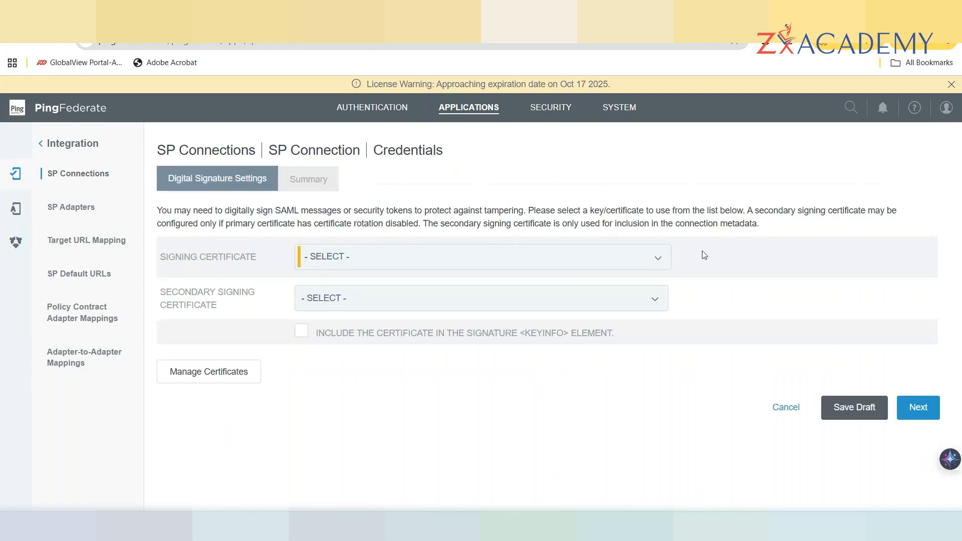
Select the CN=pingsso.com certificate as the signing certificate, keep the RSA SHA256 signing algorithm, and continue to the credentials summary.
{"action": "left_click", "coordinate": [660, 261]}
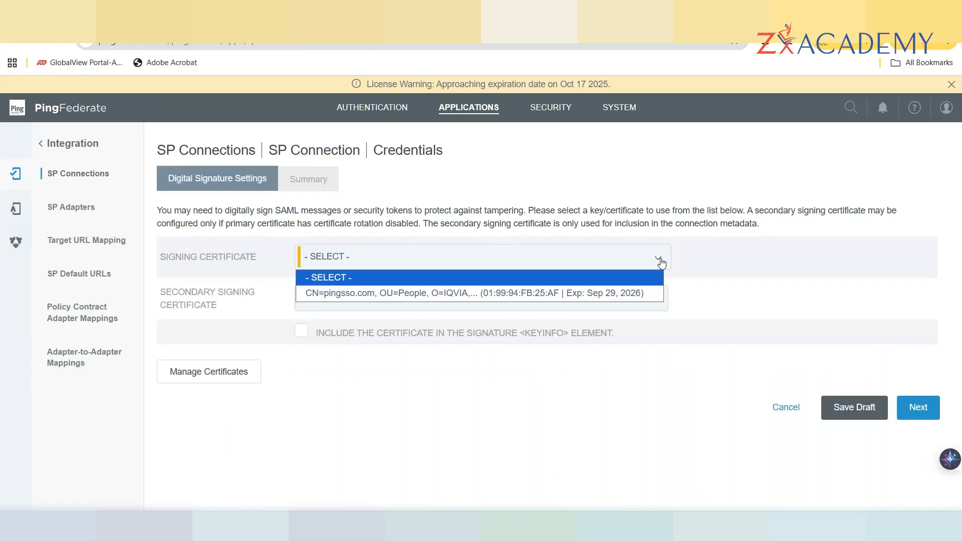
{"action": "left_click", "coordinate": [611, 298]}
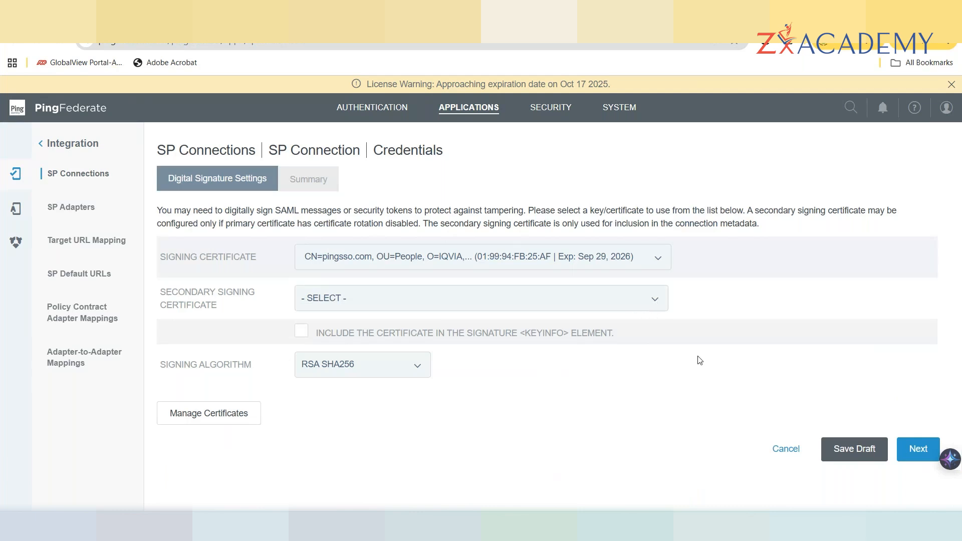
{"action": "left_click", "coordinate": [913, 450]}
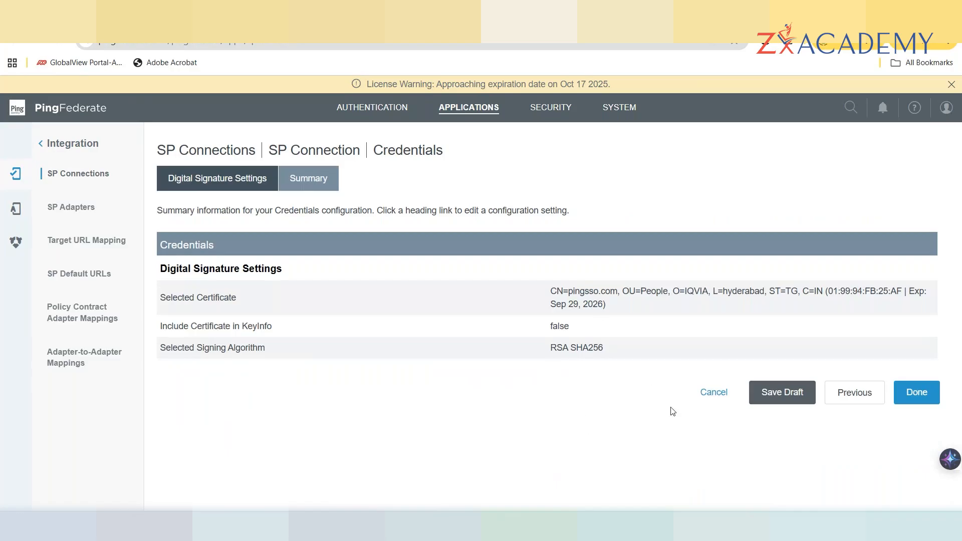
Complete the credentials configuration, review the activation summary of the test-sp1 connection, and save the connection.
{"action": "left_click", "coordinate": [921, 395]}
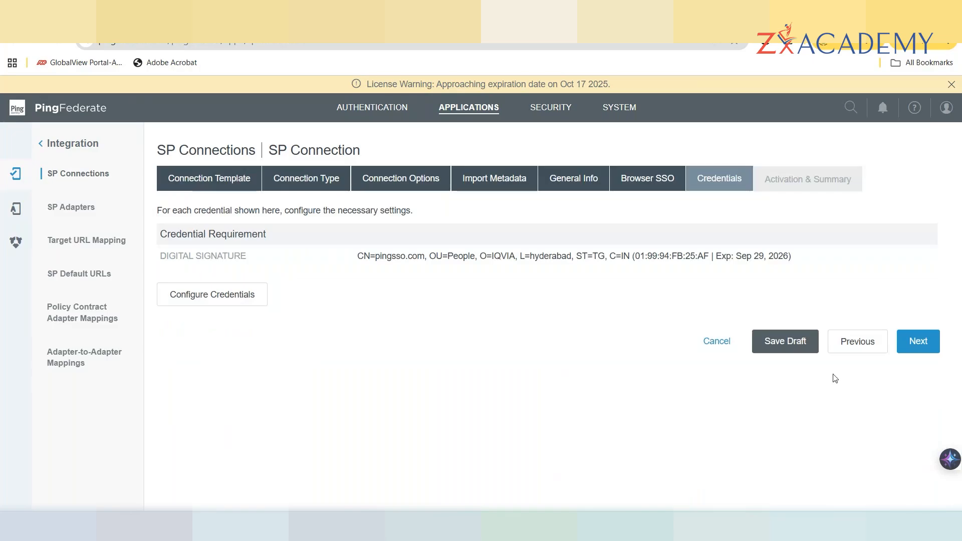
{"action": "left_click", "coordinate": [919, 344]}
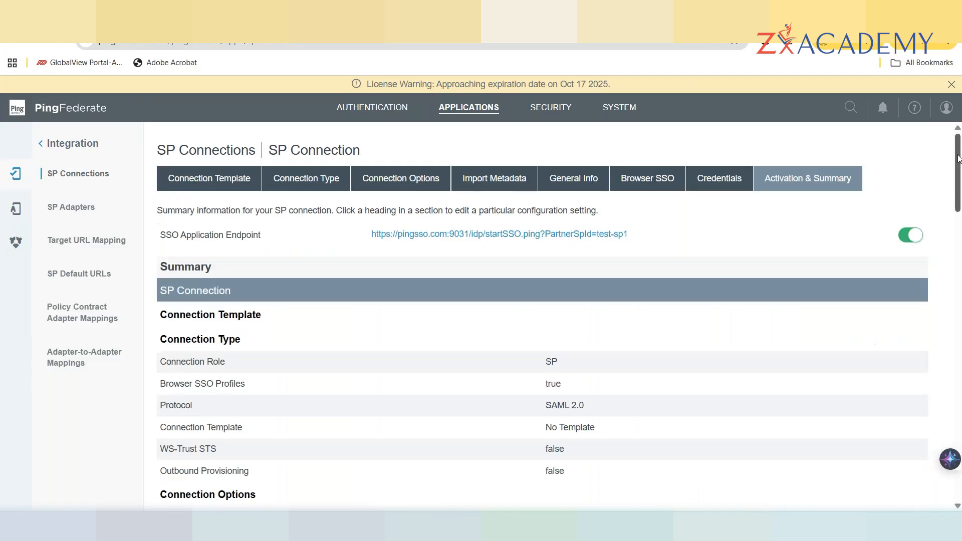
{"action": "left_click_drag", "start_coordinate": [958, 160], "coordinate": [959, 450]}
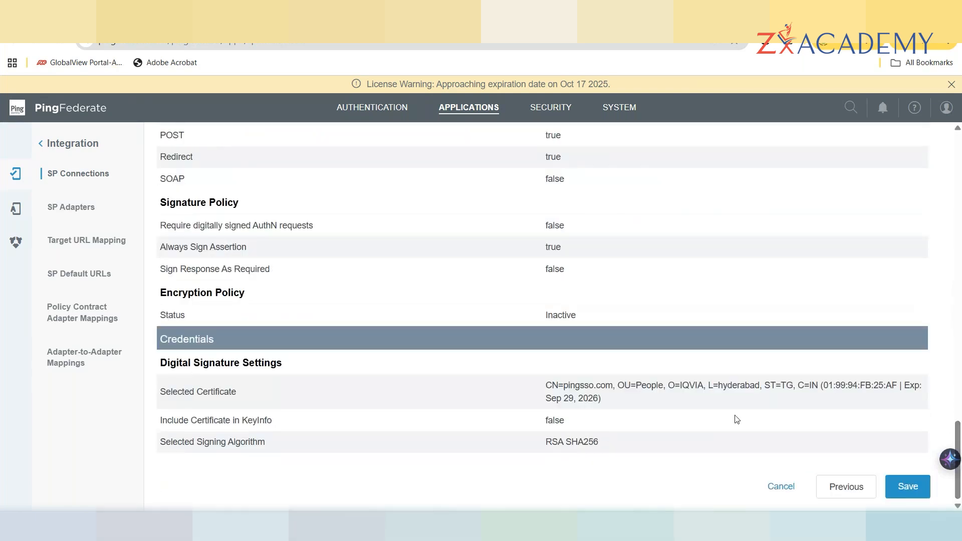
{"action": "left_click", "coordinate": [902, 493]}
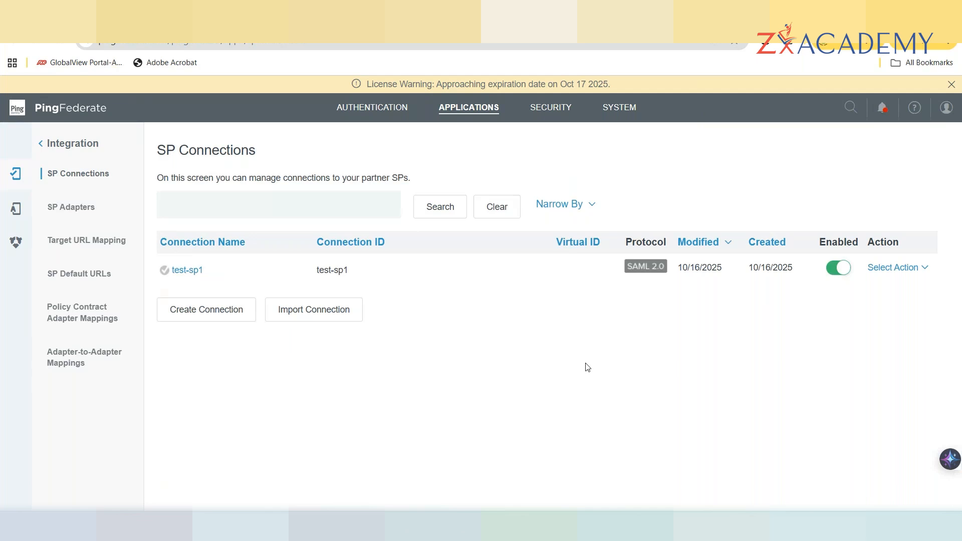
Open the saved test-sp1 connection and enter its SSO application endpoint URL as the address in a new browser tab.
{"action": "left_click", "coordinate": [187, 271]}
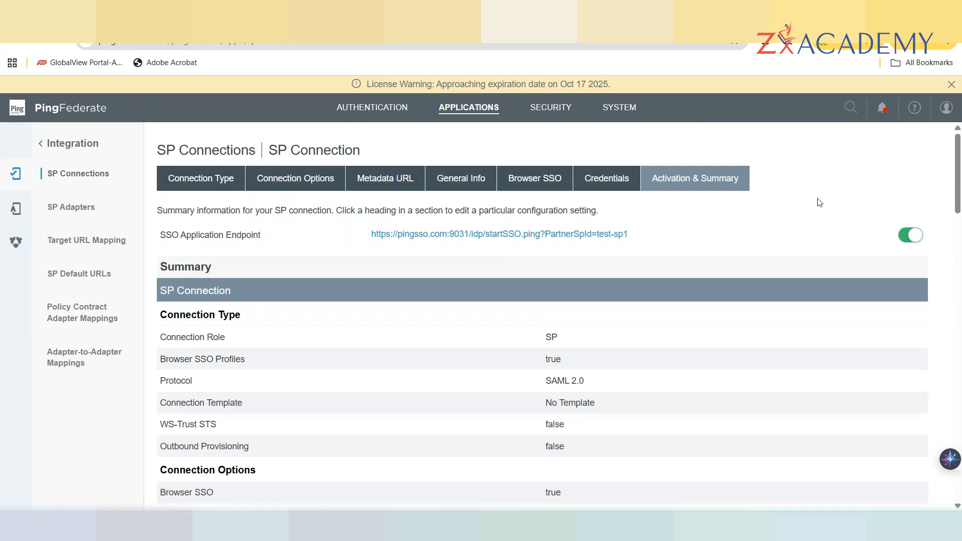
{"action": "key", "text": "ctrl+t"}
{"action": "type", "text": "https://pingsso.com:9031/idp/startSSO.ping?PartnerSpId=test-sp1"}
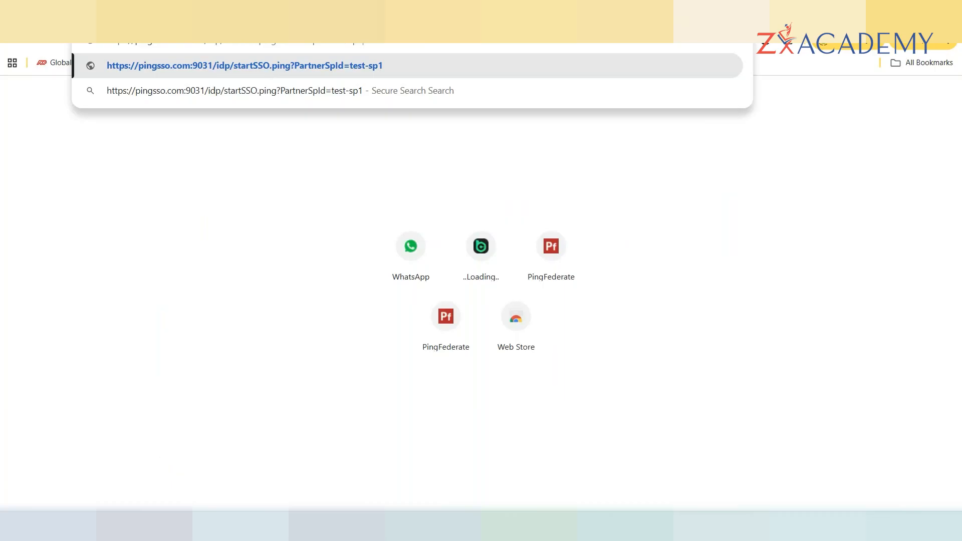
Search the web in a new tab for "saml tracer for chrome".
{"action": "key", "text": "ctrl+t"}
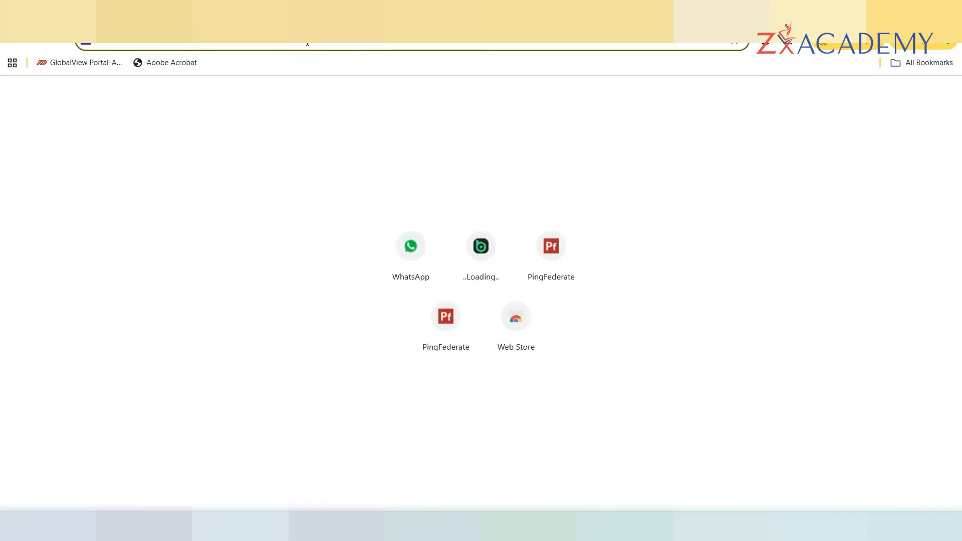
{"action": "type", "text": "sam"}
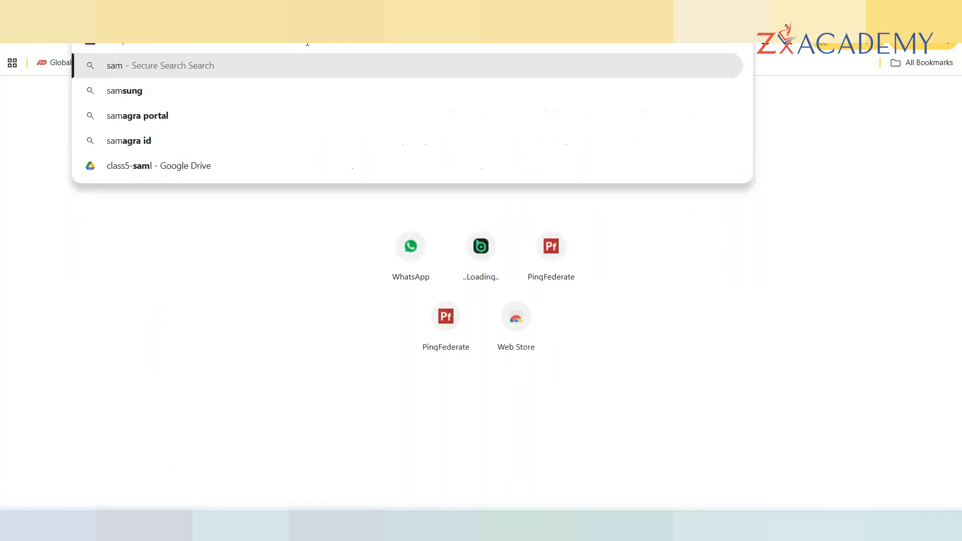
{"action": "type", "text": "l tracer for chrome"}
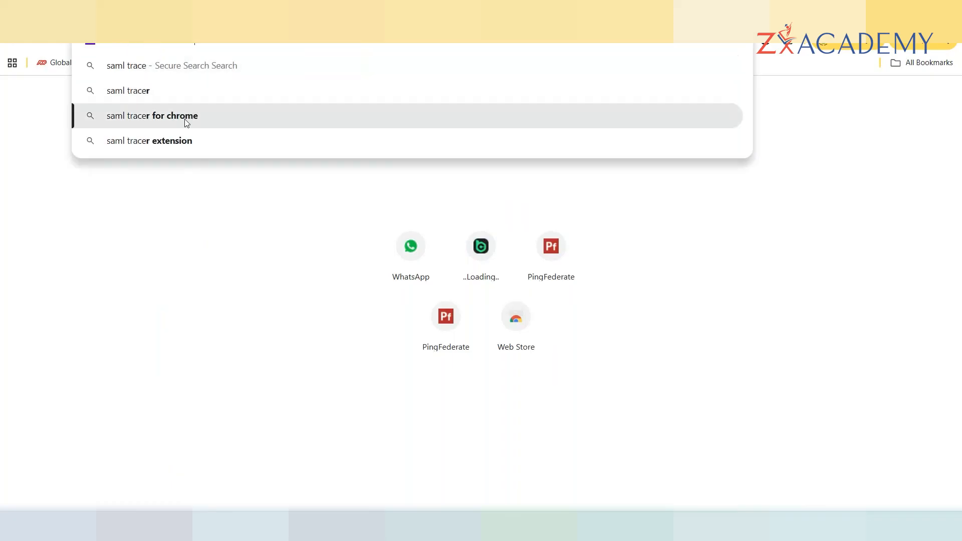
{"action": "left_click", "coordinate": [187, 122]}
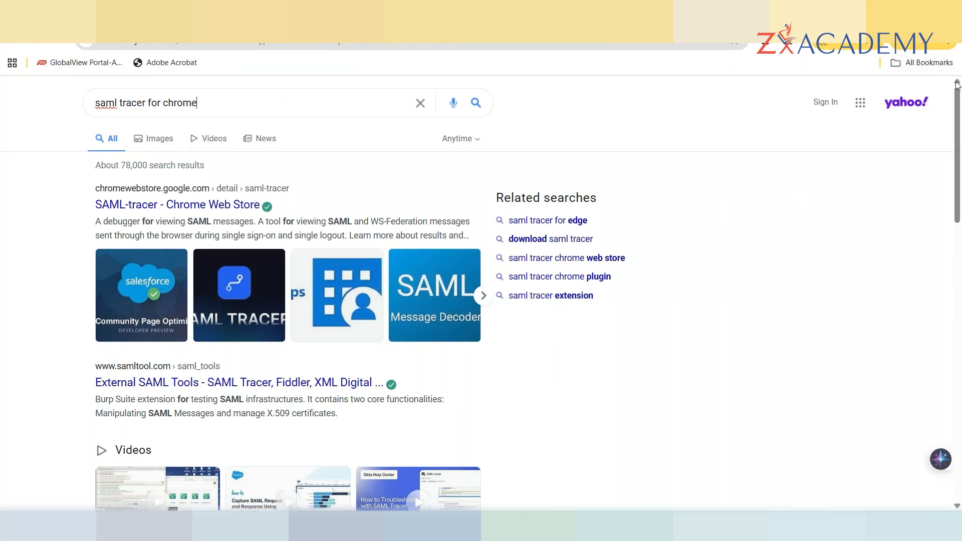
Pin the SAML Tracer extension in the browser and close the list of extensions.
{"action": "left_click", "coordinate": [793, 44]}
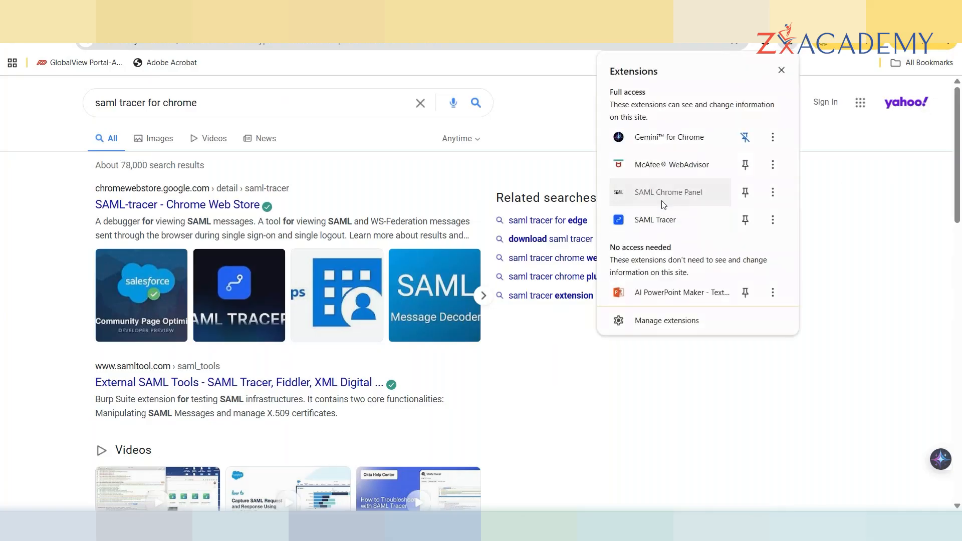
{"action": "left_click", "coordinate": [746, 222]}
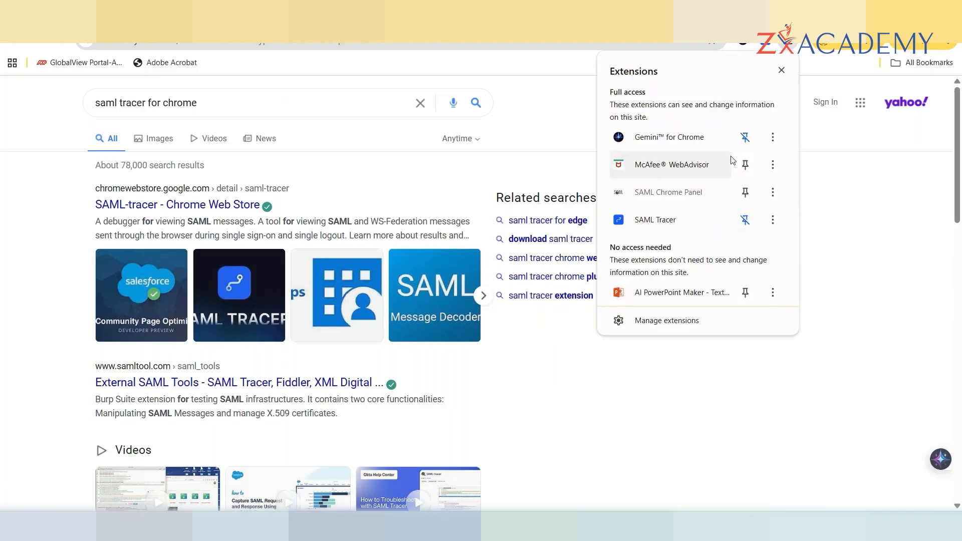
{"action": "left_click", "coordinate": [865, 189]}
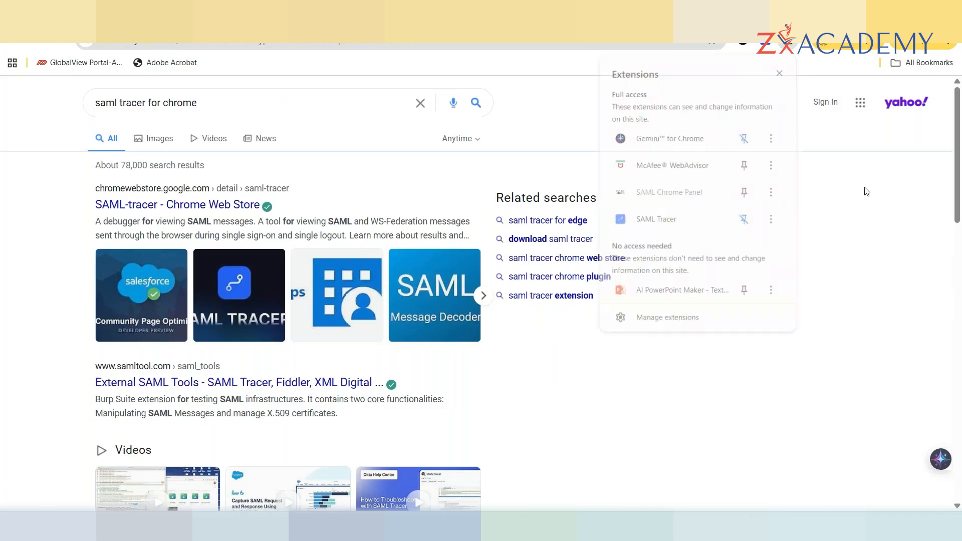
{"action": "left_click", "coordinate": [766, 45]}
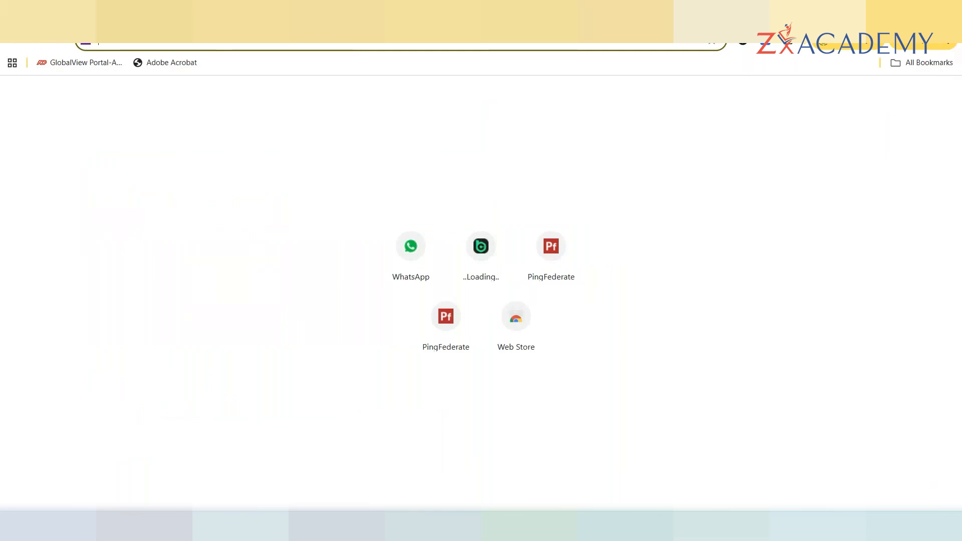
{"action": "type", "text": "https://pingsso.com:9031/idp/startSSO.ping?PartnerSpId=test-sp1"}
{"action": "key", "text": "Return"}
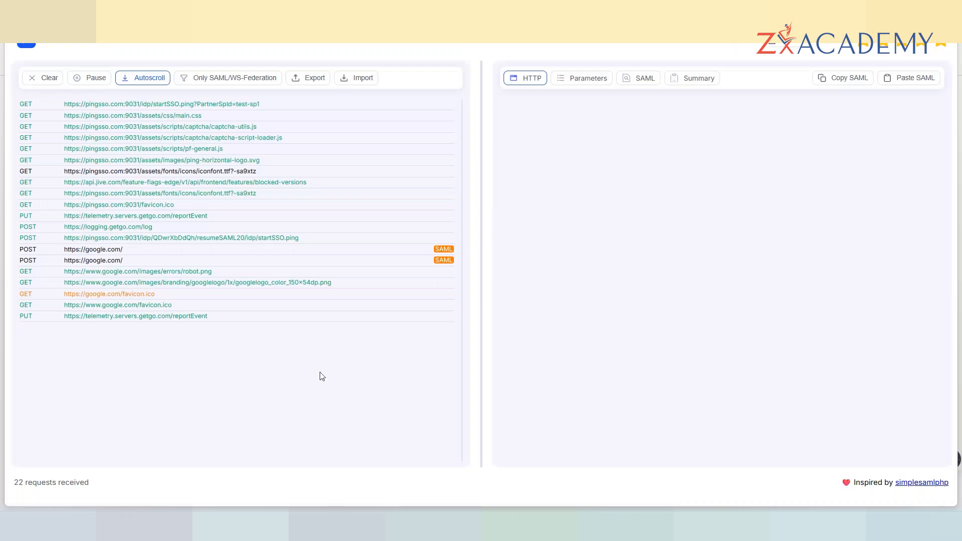
{"action": "left_click", "coordinate": [144, 254]}
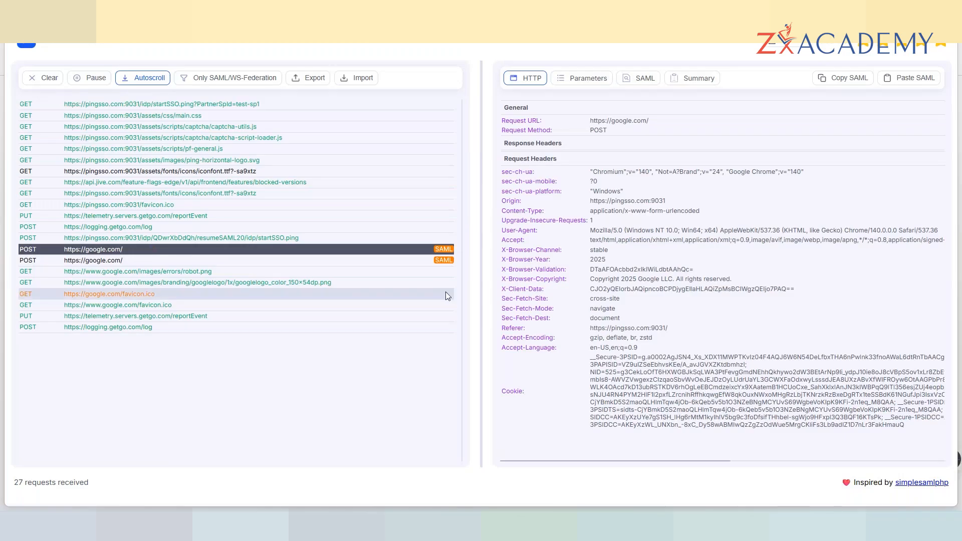
{"action": "left_click", "coordinate": [645, 81]}
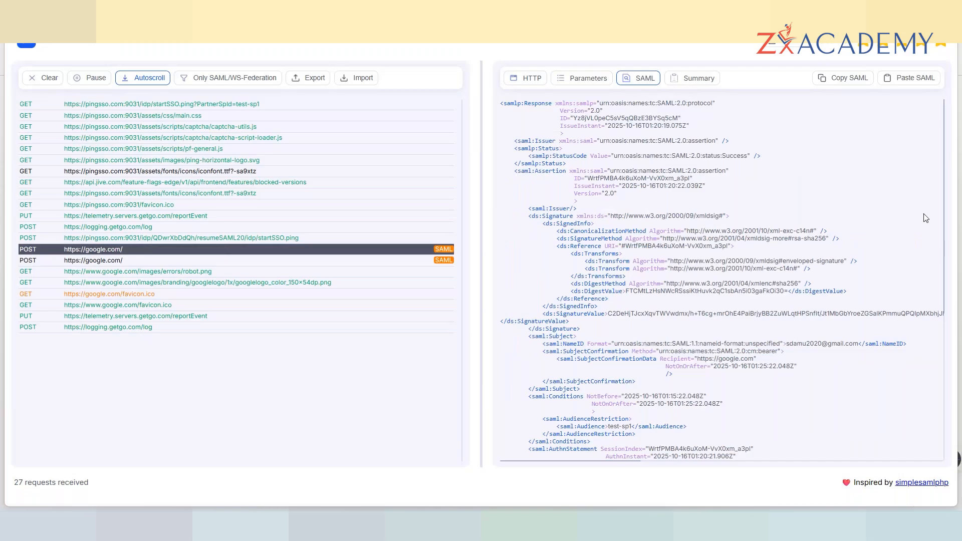
Copy the SAML response into a new document in the text editor and set the document's language to XML.
{"action": "left_click", "coordinate": [848, 81]}
{"action": "left_click", "coordinate": [544, 525]}
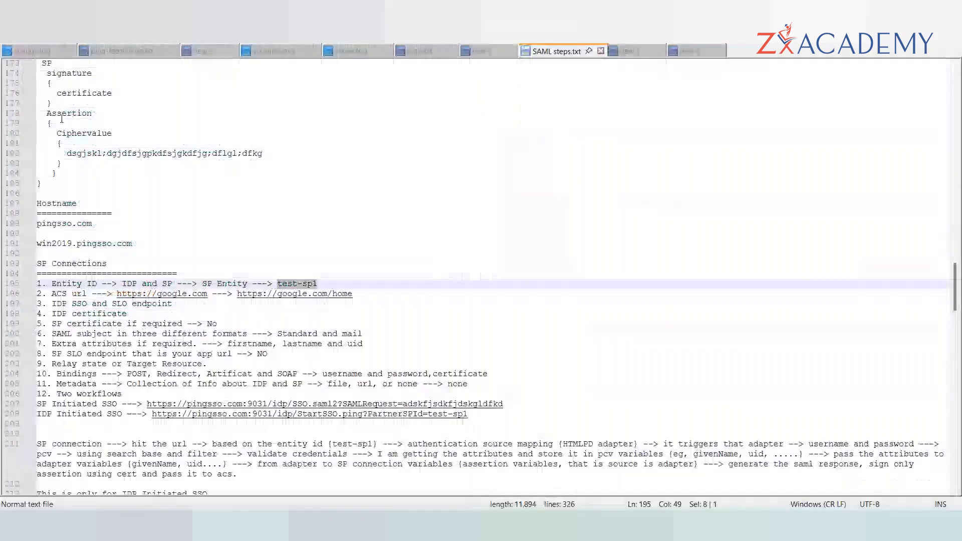
{"action": "key", "text": "ctrl+n"}
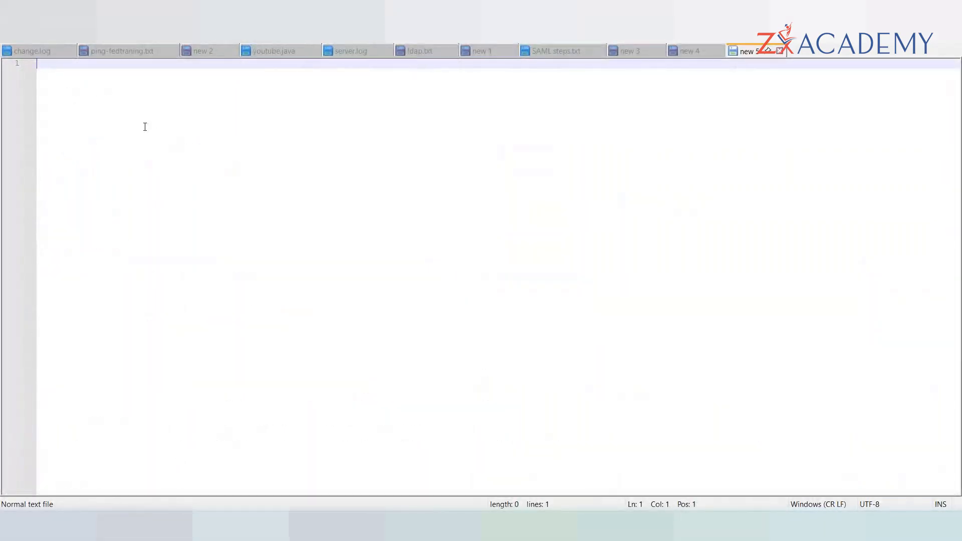
{"action": "key", "text": "ctrl+v"}
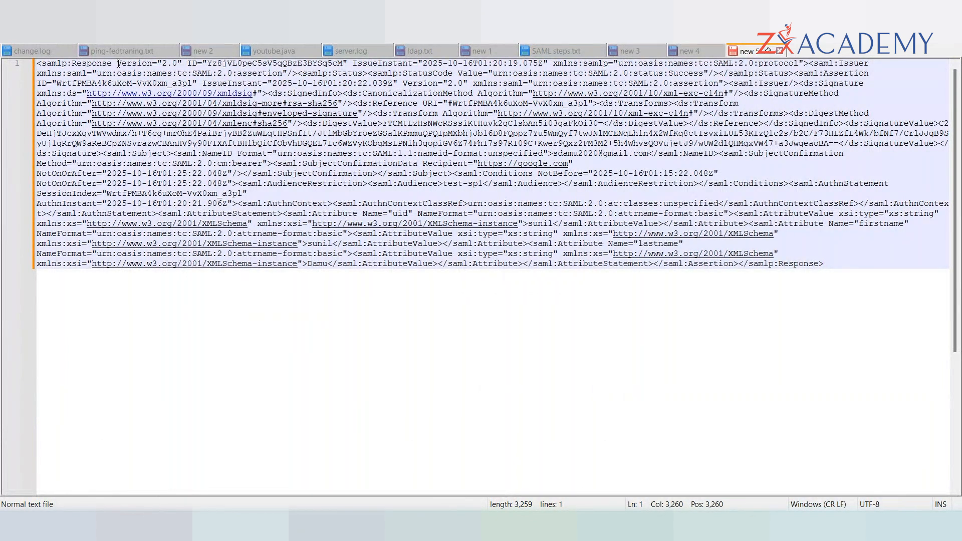
{"action": "left_click", "coordinate": [158, 20]}
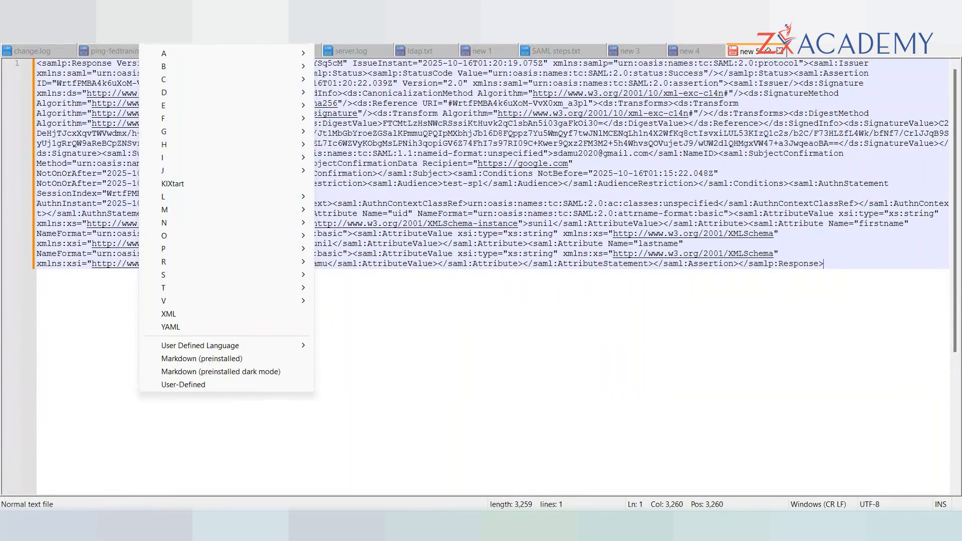
{"action": "left_click", "coordinate": [170, 314]}
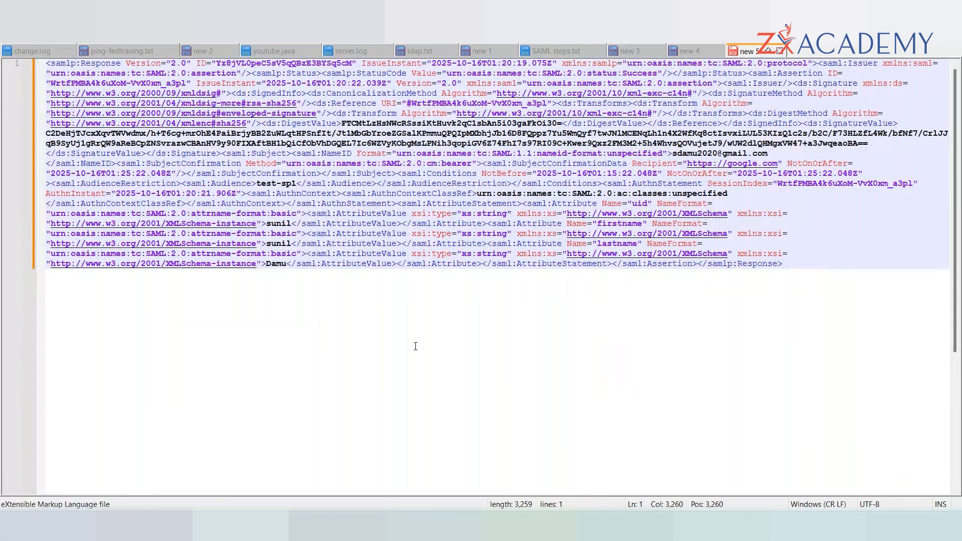
Delete the whole pasted SAML response from the document and switch back to SAML Tracer.
{"action": "key", "text": "ctrl+a"}
{"action": "key", "text": "Delete"}
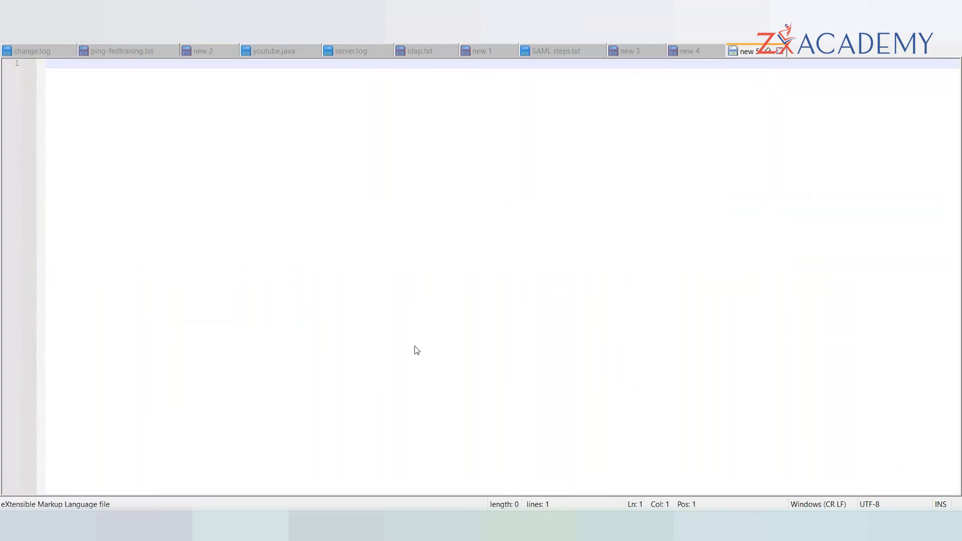
{"action": "key", "text": "alt+Tab"}
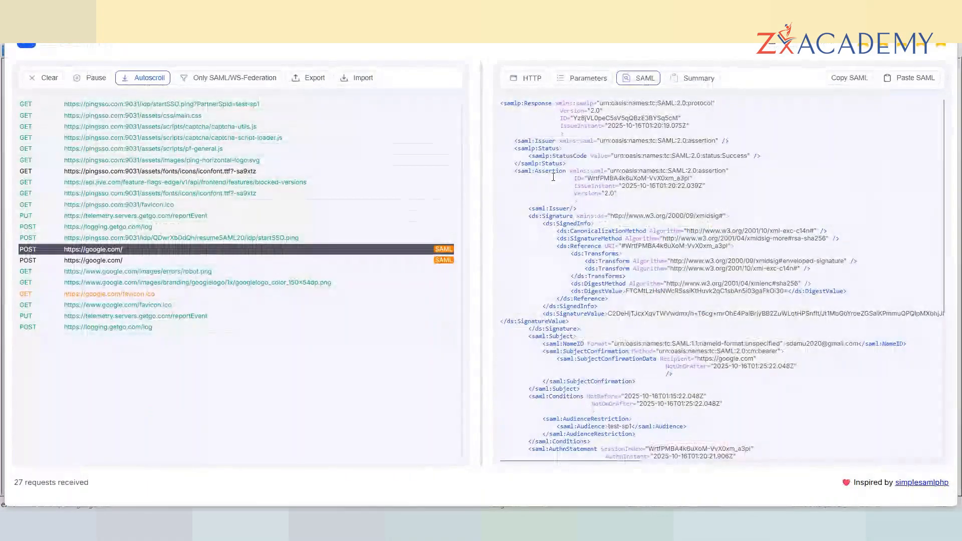
Try to select the SAML response XML in the tracer, starting from the samlp:Response tag, and dismiss the input language notification.
{"action": "left_click_drag", "start_coordinate": [501, 102], "coordinate": [609, 217]}
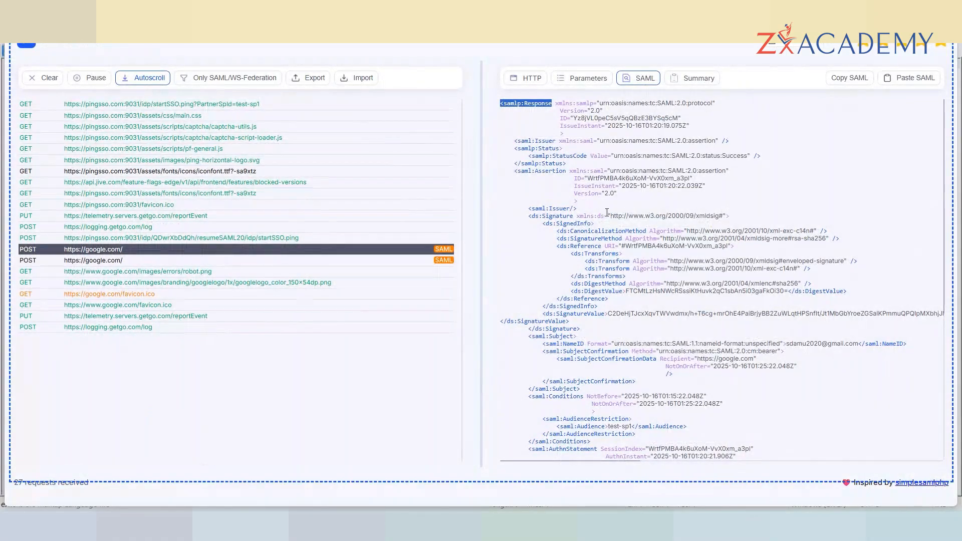
{"action": "left_click", "coordinate": [757, 105]}
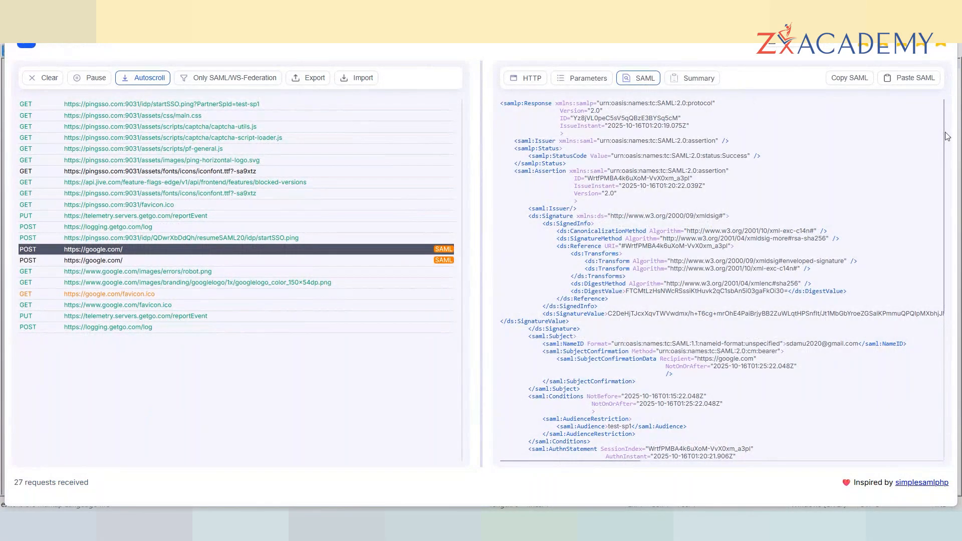
{"action": "double_click", "coordinate": [503, 102]}
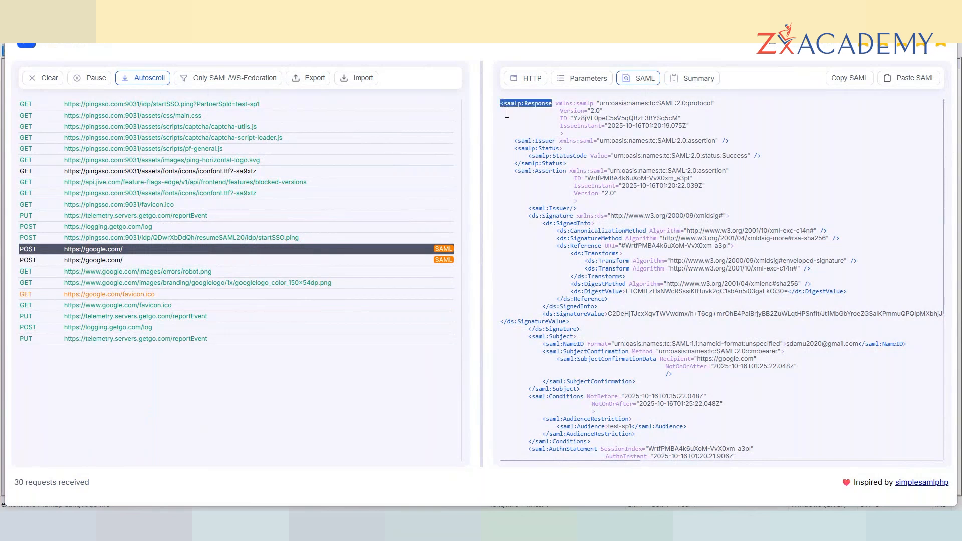
{"action": "left_click", "coordinate": [506, 114]}
{"action": "double_click", "coordinate": [503, 103]}
{"action": "left_click", "coordinate": [708, 124]}
{"action": "double_click", "coordinate": [503, 103]}
{"action": "left_click_drag", "start_coordinate": [503, 103], "coordinate": [681, 284]}
{"action": "left_click", "coordinate": [726, 107]}
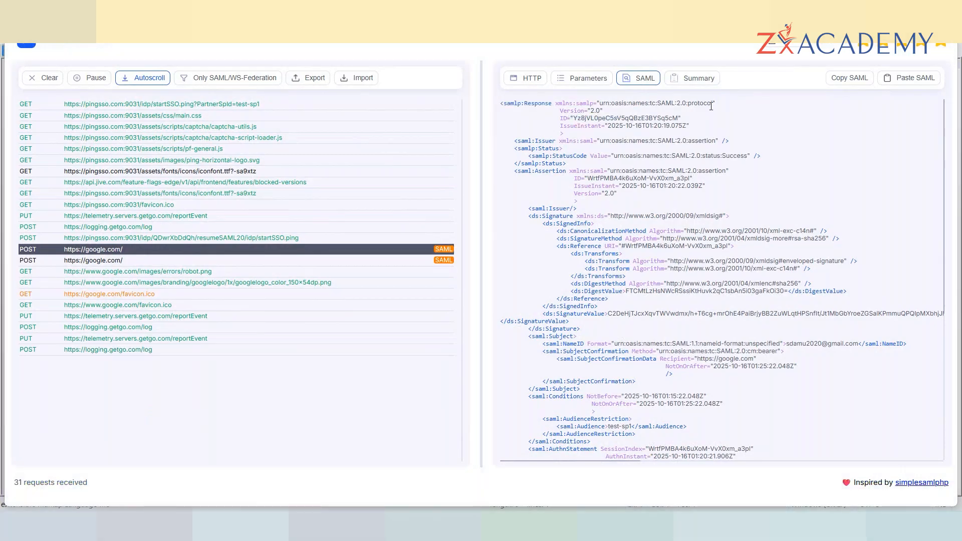
{"action": "double_click", "coordinate": [502, 104]}
{"action": "left_click_drag", "start_coordinate": [502, 104], "coordinate": [708, 95]}
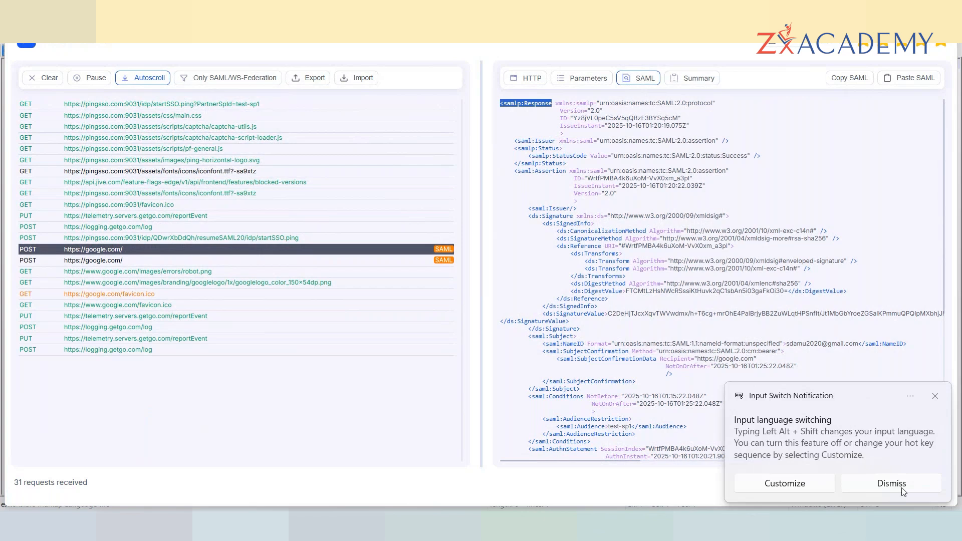
{"action": "left_click", "coordinate": [890, 485]}
{"action": "left_click", "coordinate": [743, 118]}
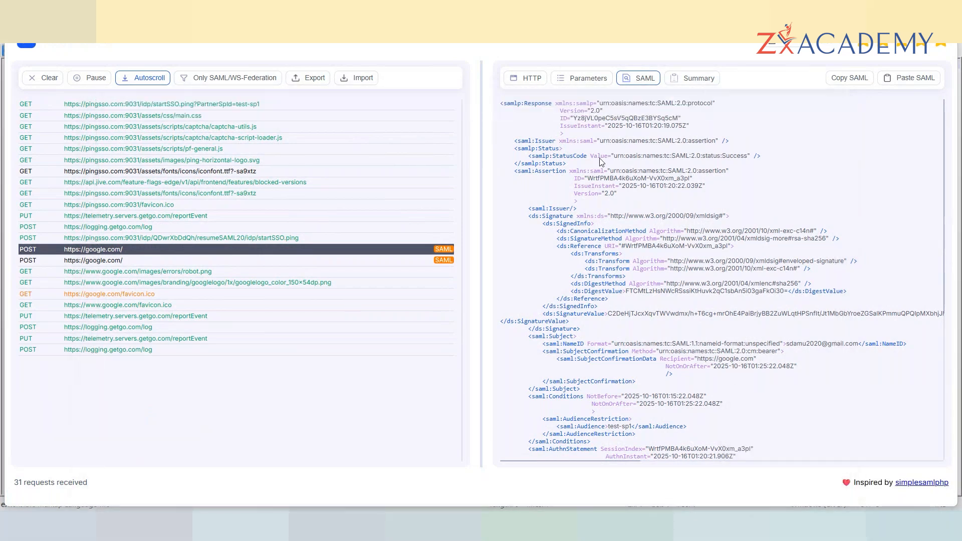
{"action": "left_click_drag", "start_coordinate": [552, 104], "coordinate": [501, 103]}
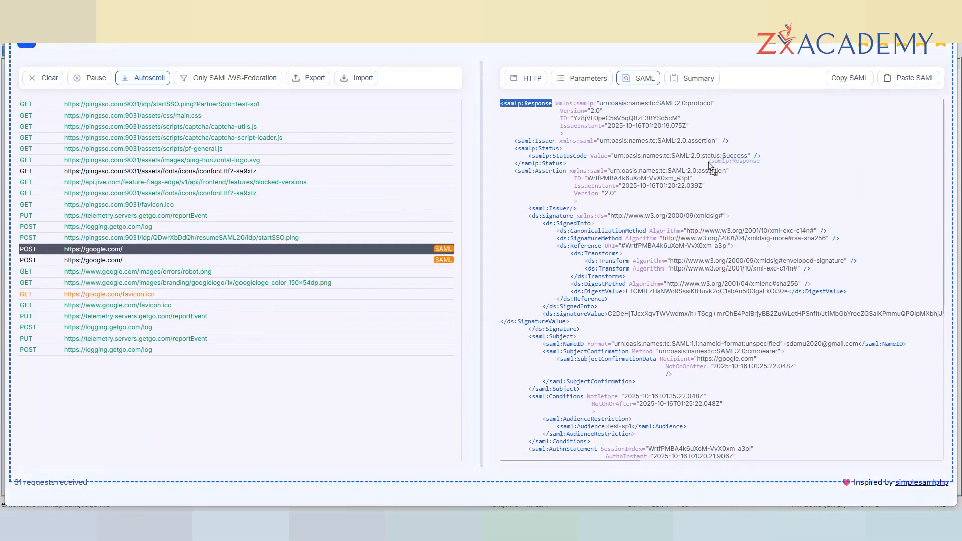
{"action": "left_click", "coordinate": [502, 103]}
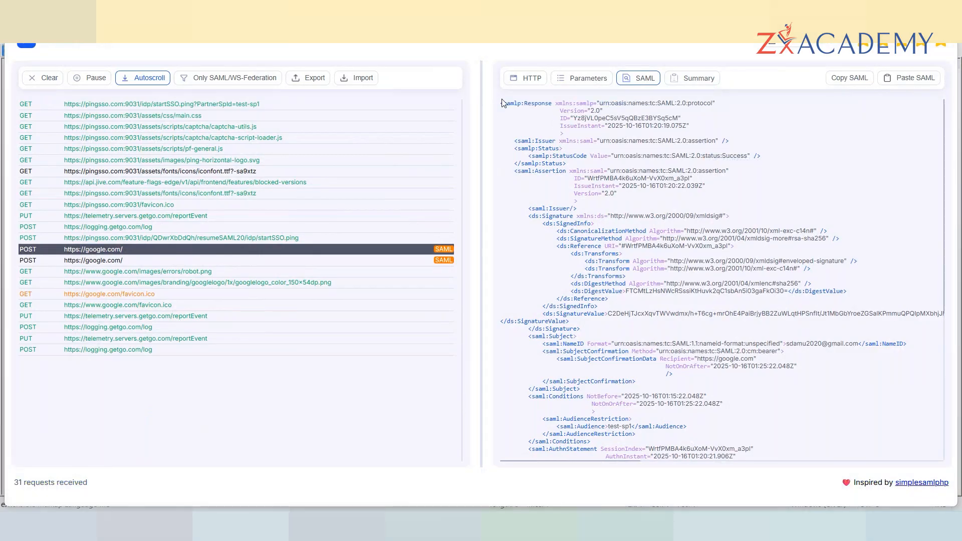
{"action": "key", "text": "Down"}
{"action": "key", "text": "Down"}
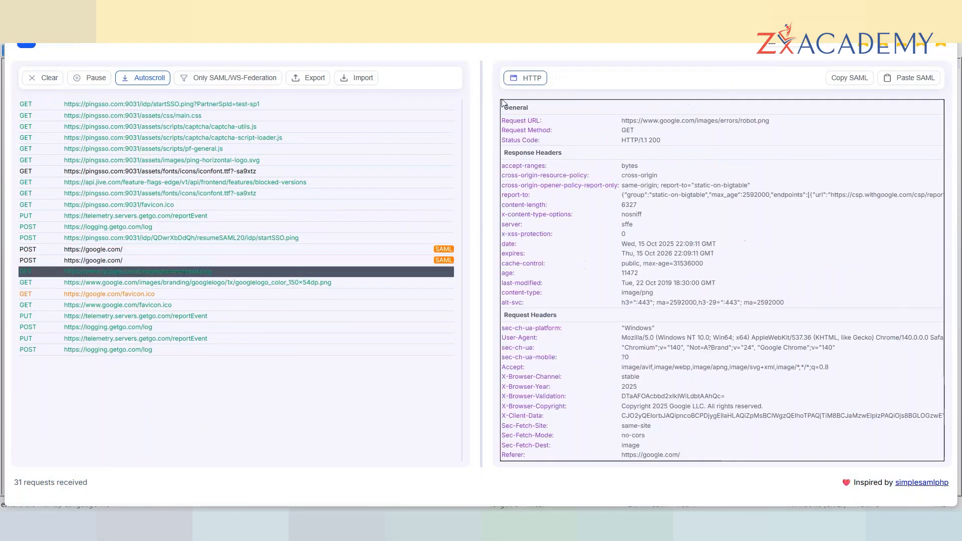
{"action": "left_click", "coordinate": [396, 248]}
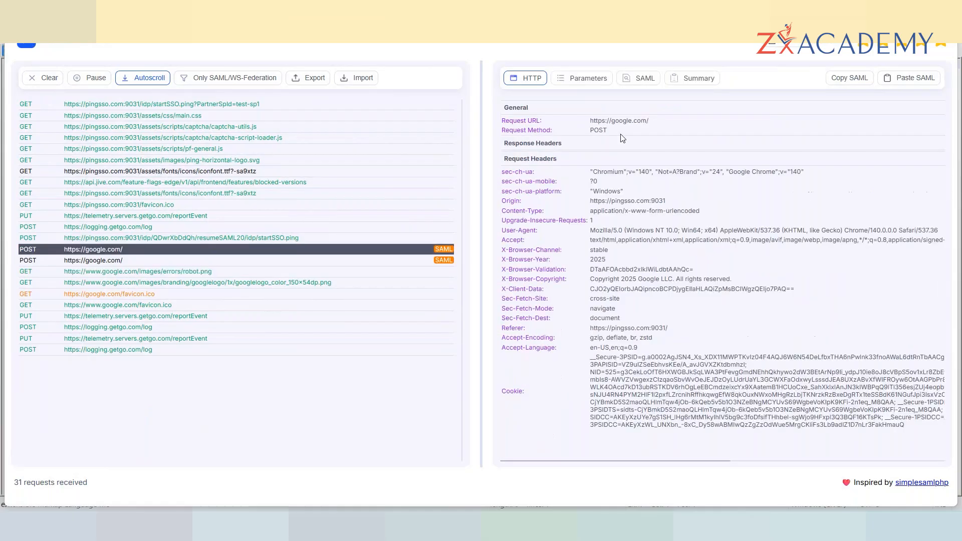
{"action": "left_click", "coordinate": [642, 80]}
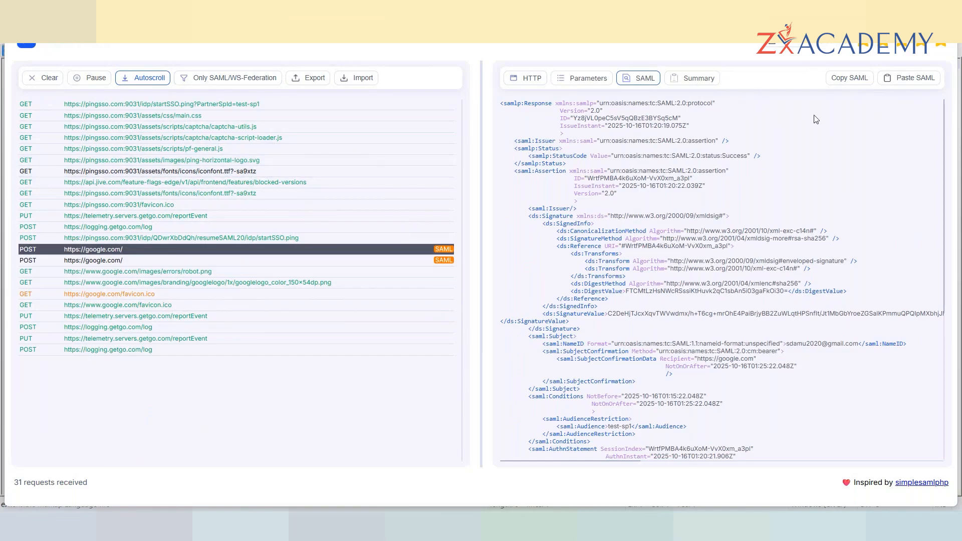
{"action": "double_click", "coordinate": [772, 107]}
{"action": "key", "text": "Down"}
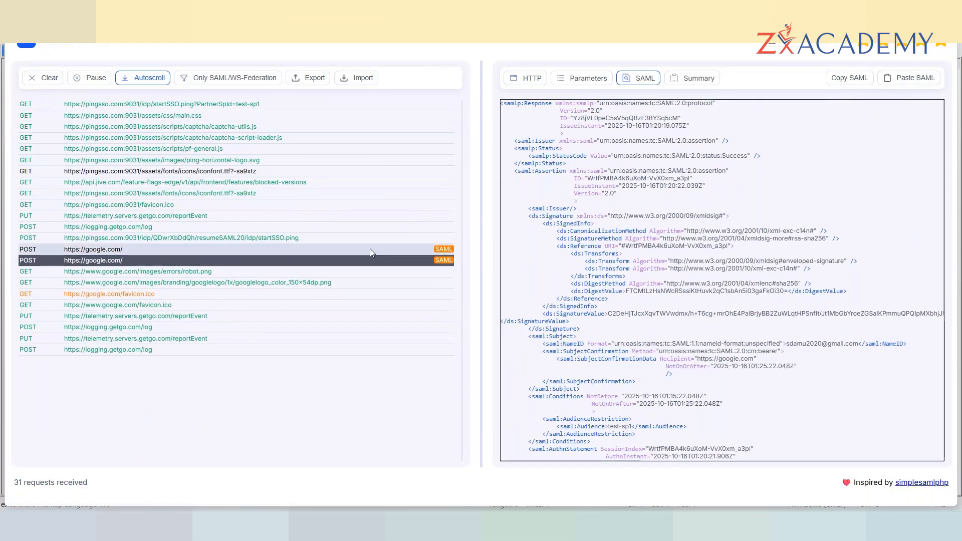
{"action": "left_click", "coordinate": [408, 248]}
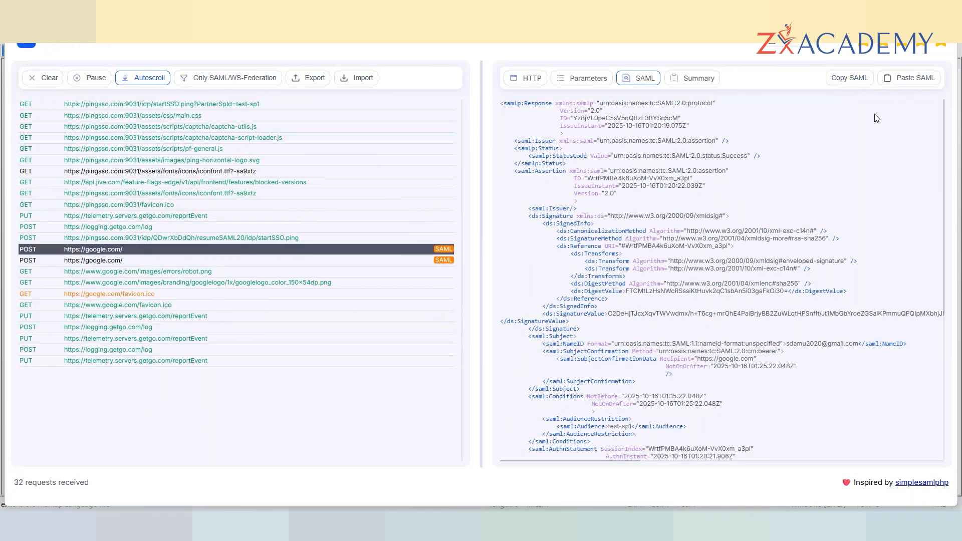
{"action": "left_click", "coordinate": [852, 81]}
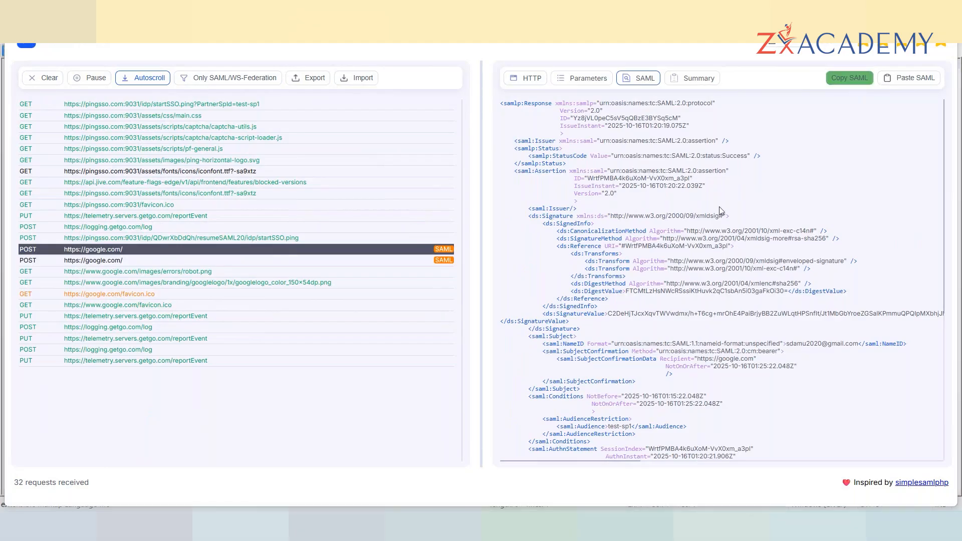
{"action": "key", "text": "alt+Tab"}
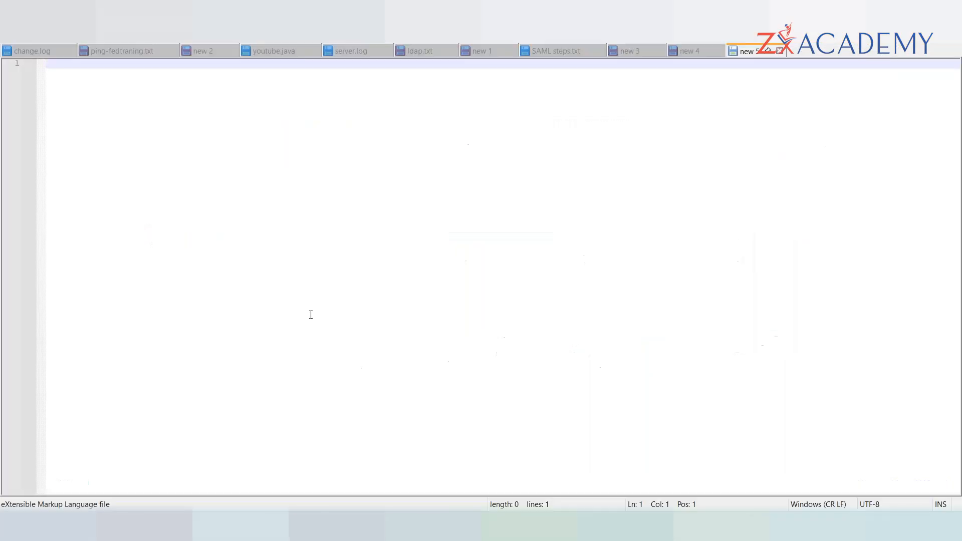
{"action": "key", "text": "ctrl+v"}
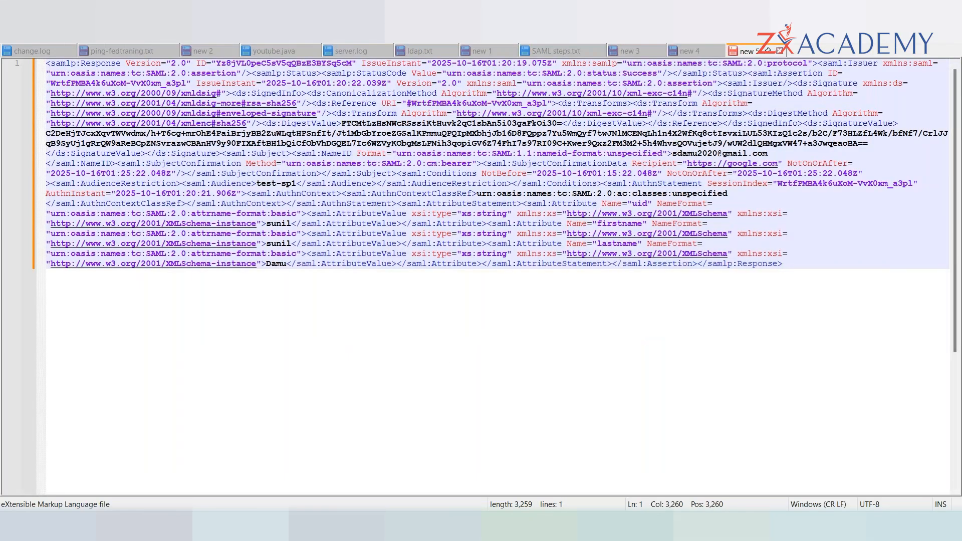
{"action": "left_click", "coordinate": [156, 27]}
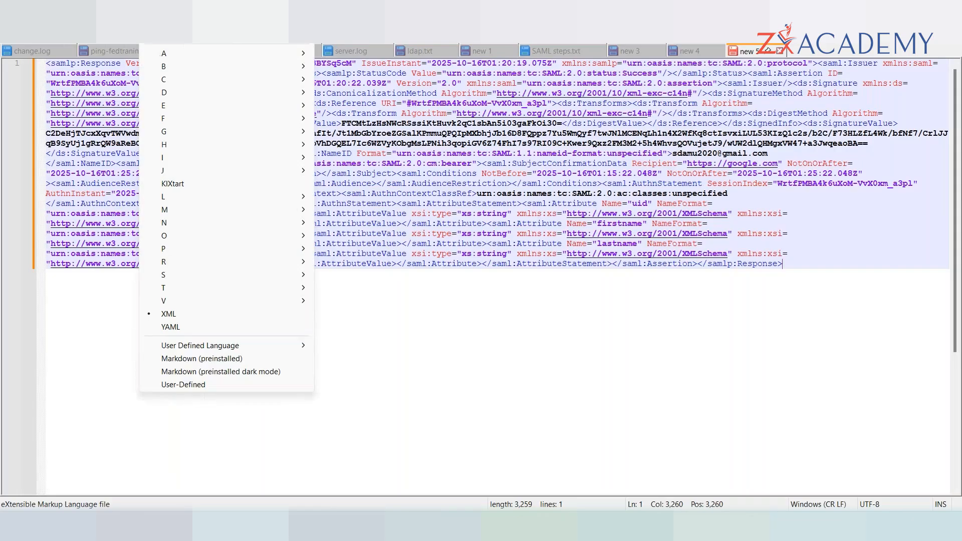
{"action": "left_click", "coordinate": [567, 329]}
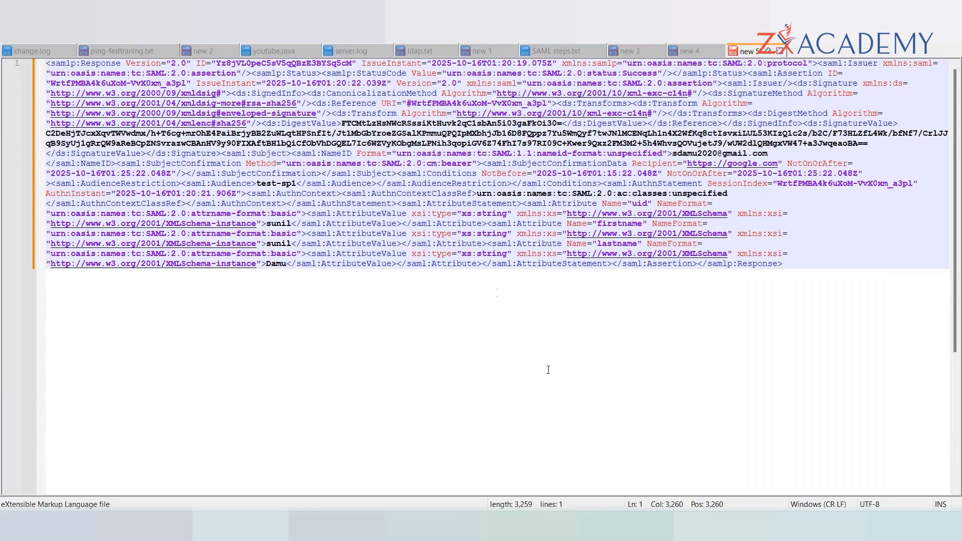
Enlarge the pasted SAML response and examine its SubjectConfirmation element and attributes against the tracer's formatted view.
{"action": "scroll", "coordinate": [640, 279], "scroll_direction": "up", "scroll_amount": 3}
{"action": "left_click", "coordinate": [640, 278]}
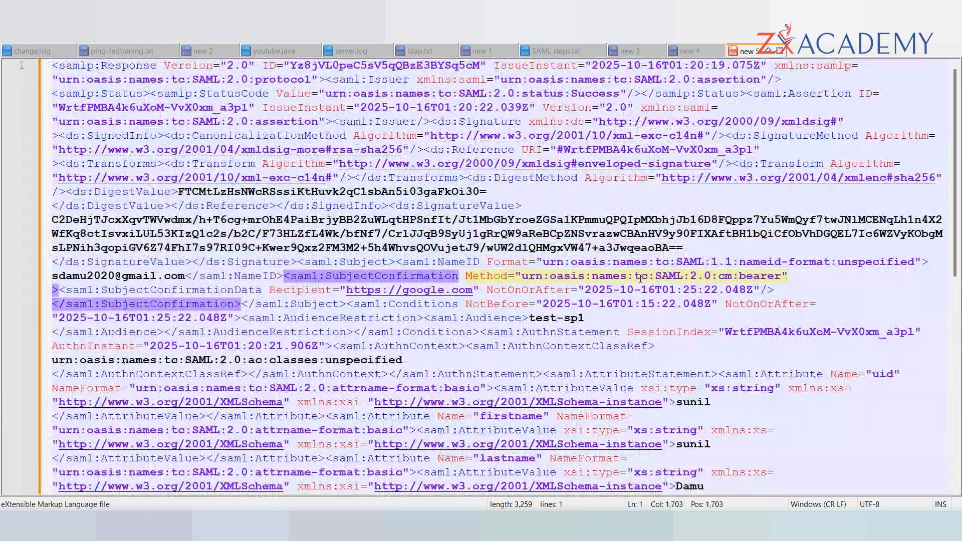
{"action": "scroll", "coordinate": [640, 279], "scroll_direction": "down", "scroll_amount": 2}
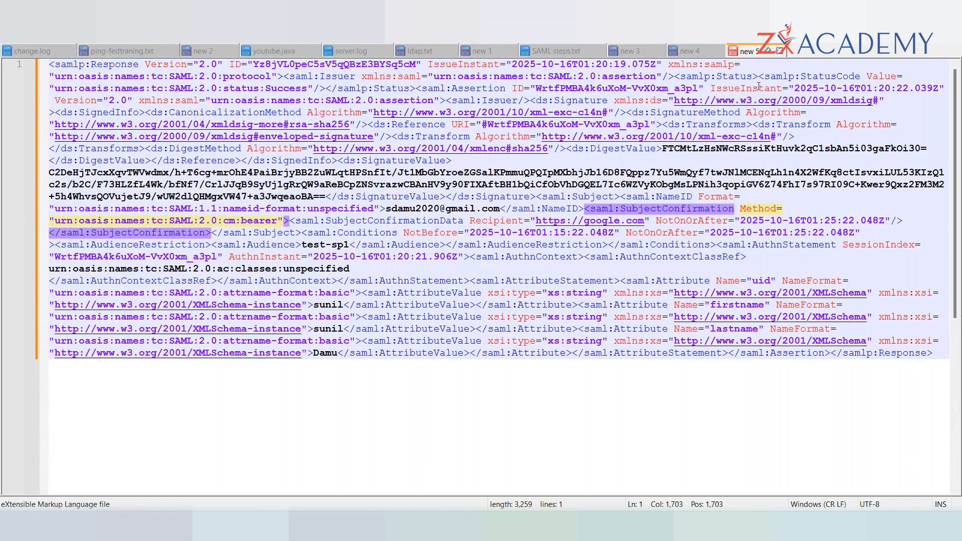
{"action": "key", "text": "alt+Tab"}
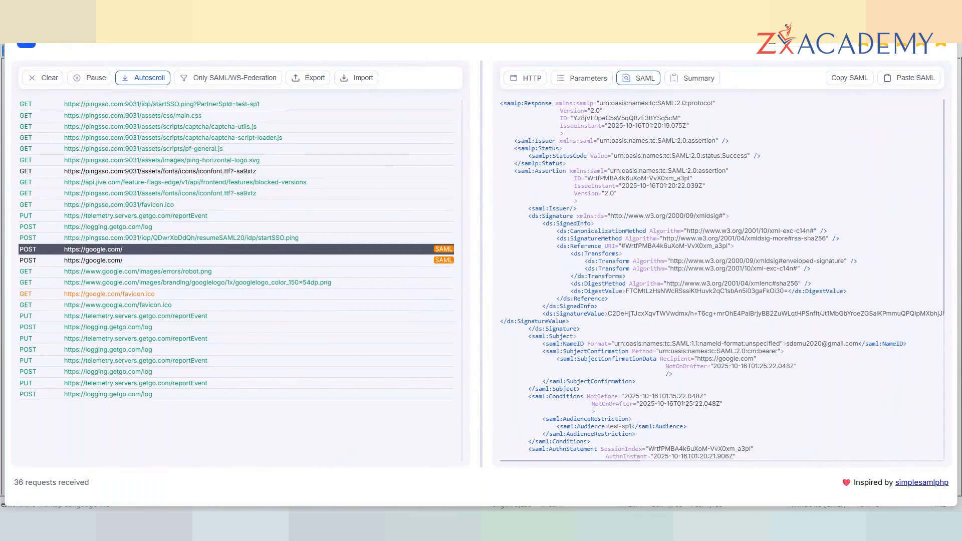
{"action": "key", "text": "alt+Tab"}
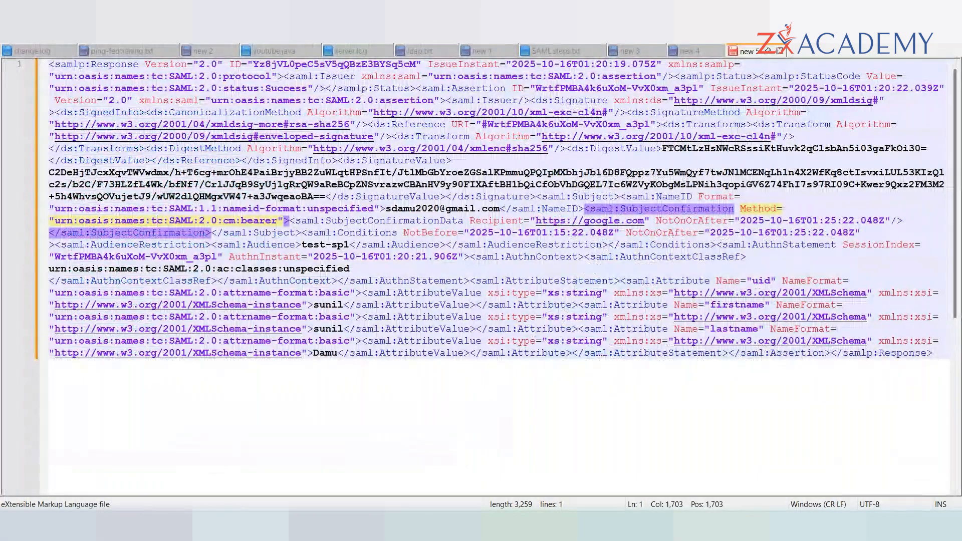
Switch to Chrome and remove the SAML Tracer extension from the browser.
{"action": "mouse_move", "coordinate": [517, 525]}
{"action": "left_click", "coordinate": [447, 454]}
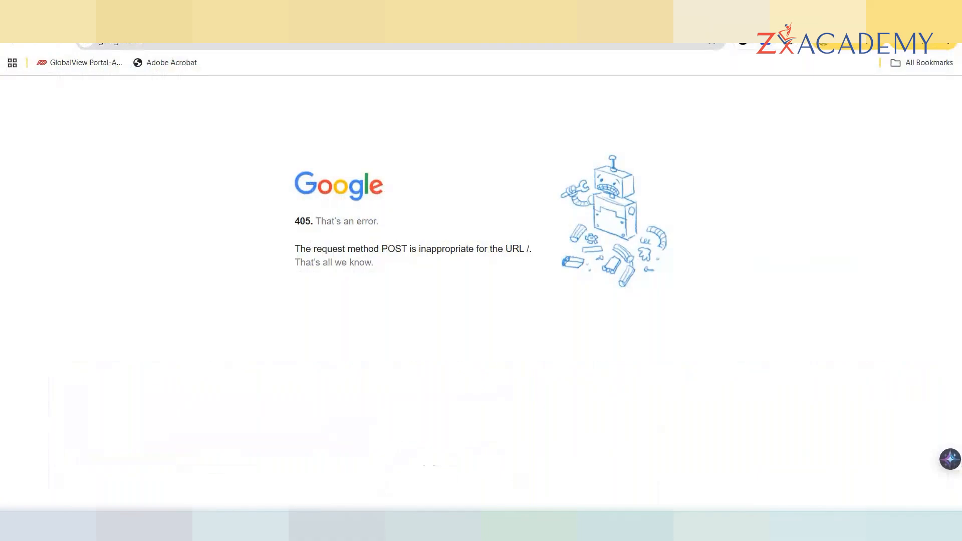
{"action": "right_click", "coordinate": [764, 46]}
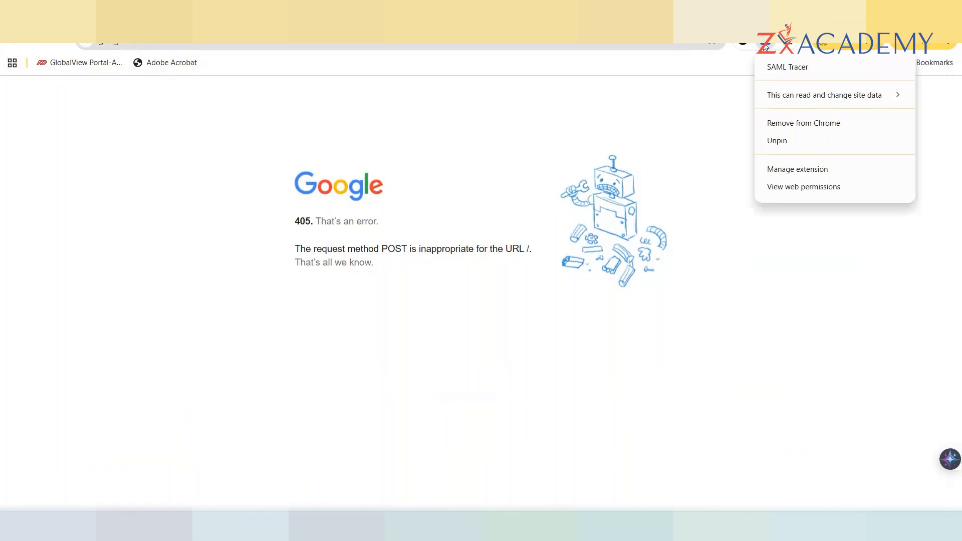
{"action": "left_click", "coordinate": [809, 125]}
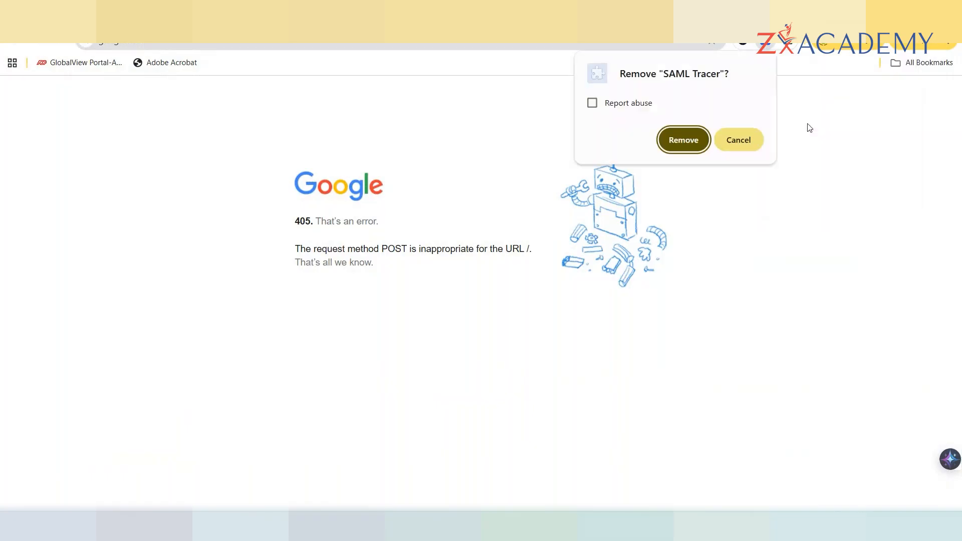
{"action": "left_click", "coordinate": [681, 145]}
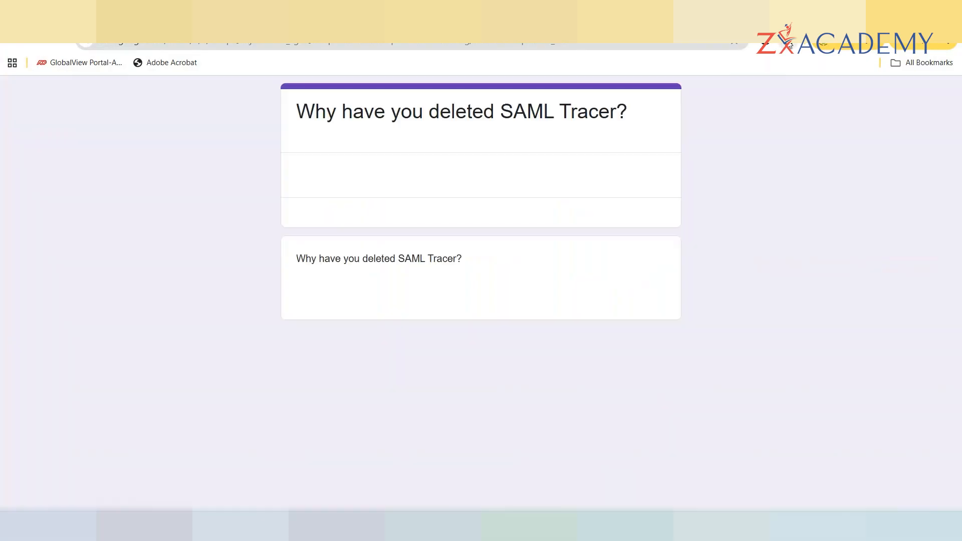
Search the web for "saml tracer for chrome" and install the SAML-tracer extension from its Chrome Web Store page.
{"action": "left_click", "coordinate": [789, 44]}
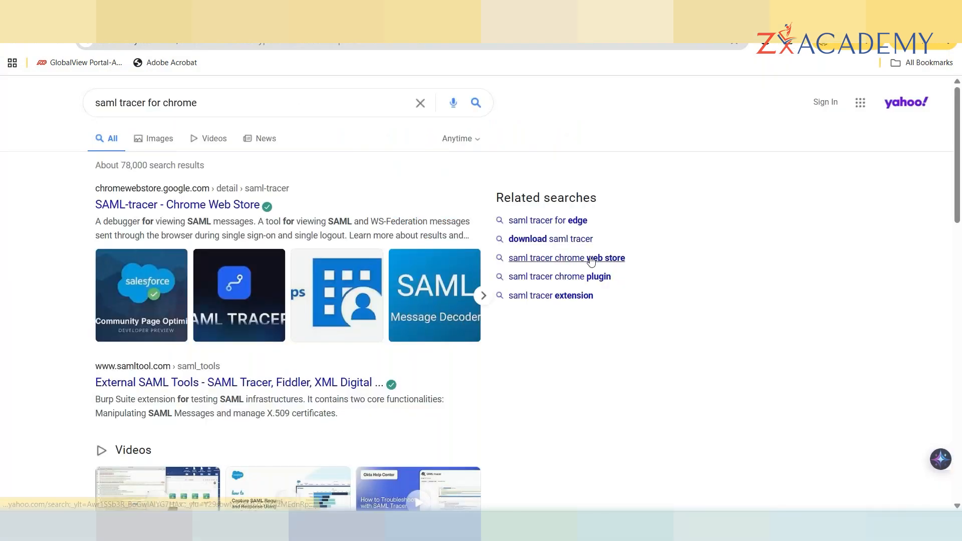
{"action": "scroll", "coordinate": [591, 260], "scroll_direction": "down", "scroll_amount": 2}
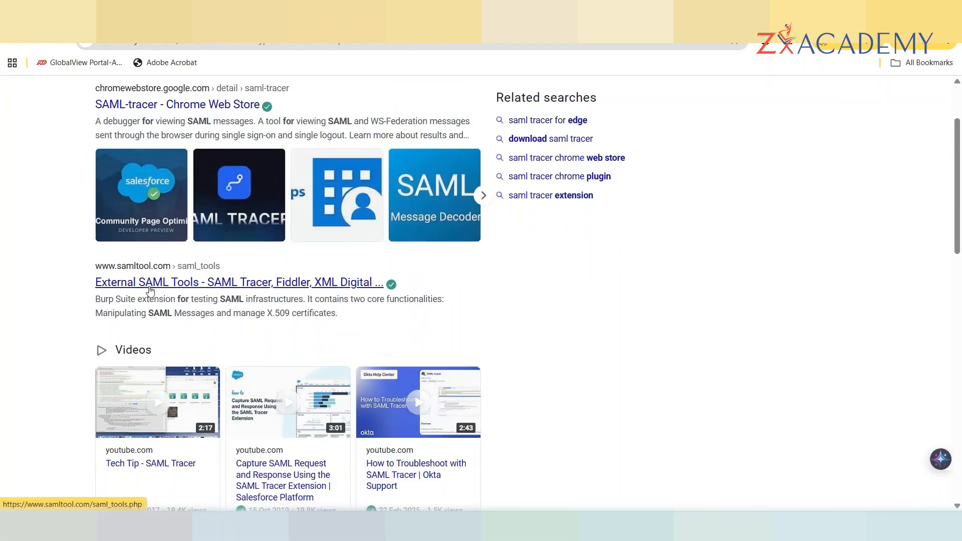
{"action": "left_click_drag", "start_coordinate": [957, 152], "coordinate": [959, 95]}
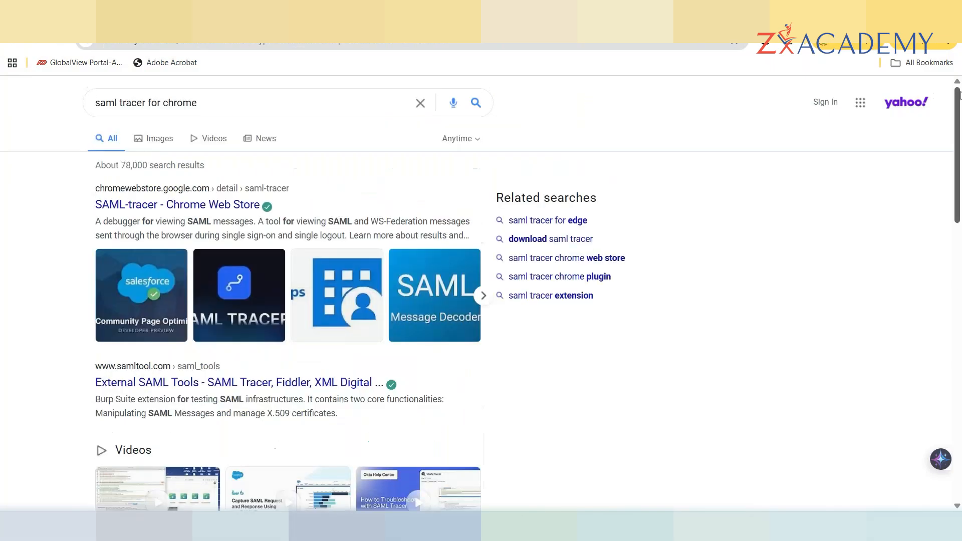
{"action": "left_click", "coordinate": [144, 206]}
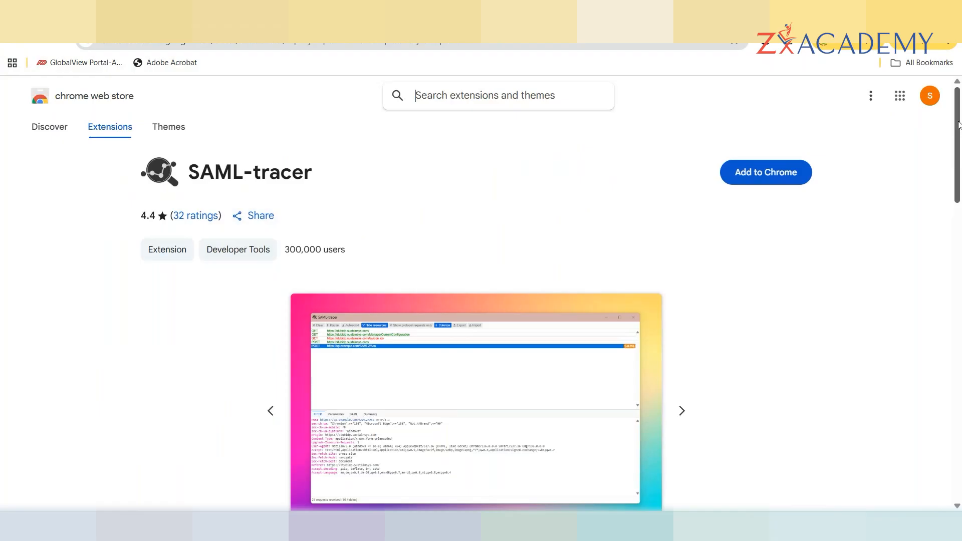
{"action": "left_click", "coordinate": [747, 179]}
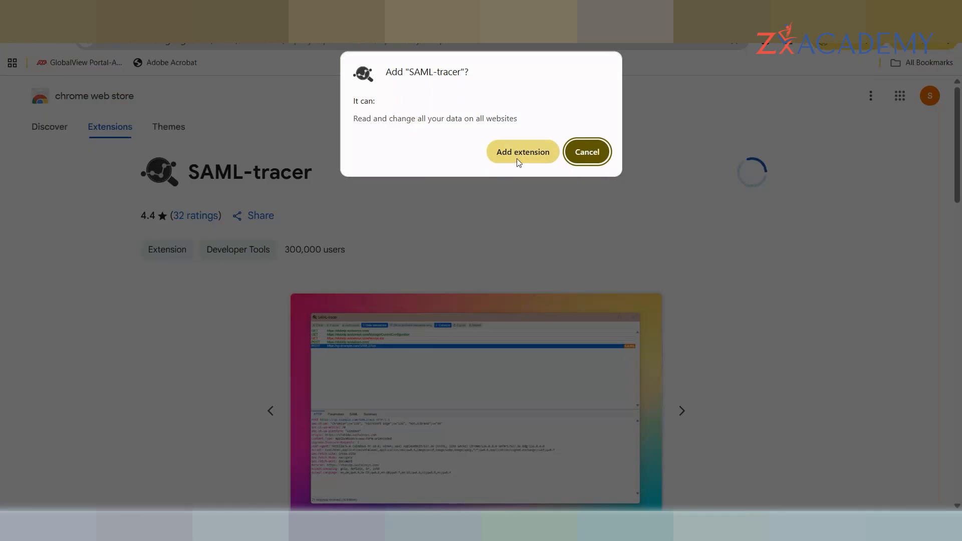
{"action": "left_click", "coordinate": [518, 155]}
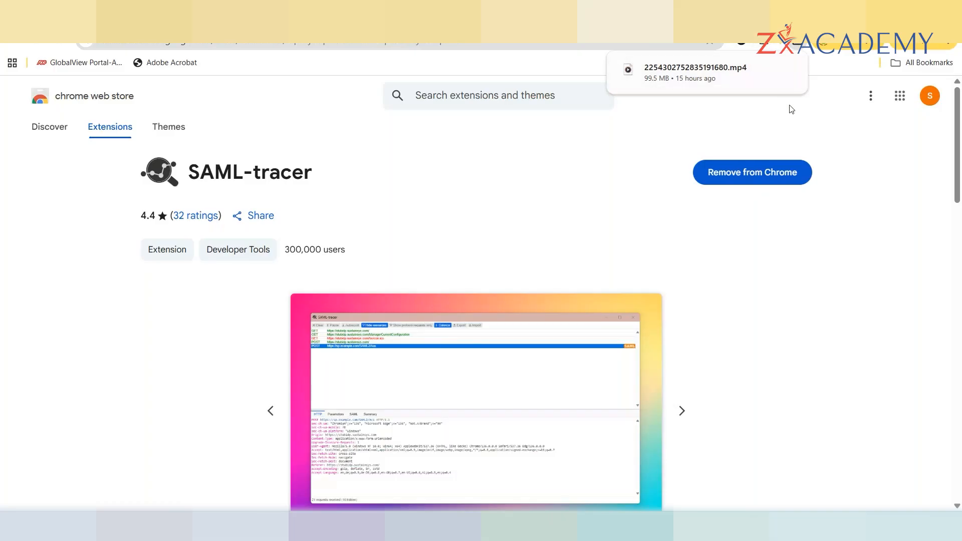
Pin the SAML-tracer extension in the browser and unpin Gemini for Chrome.
{"action": "left_click", "coordinate": [767, 44]}
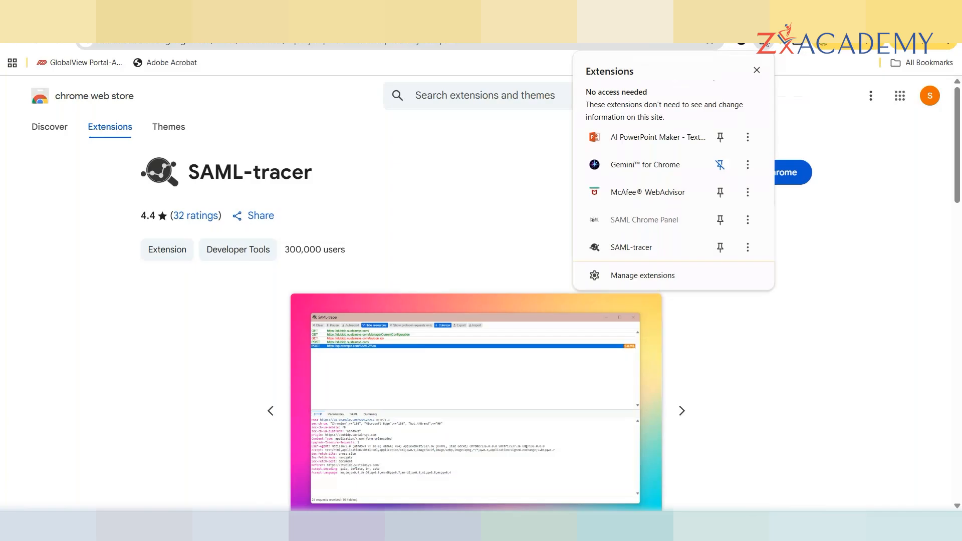
{"action": "left_click", "coordinate": [719, 248]}
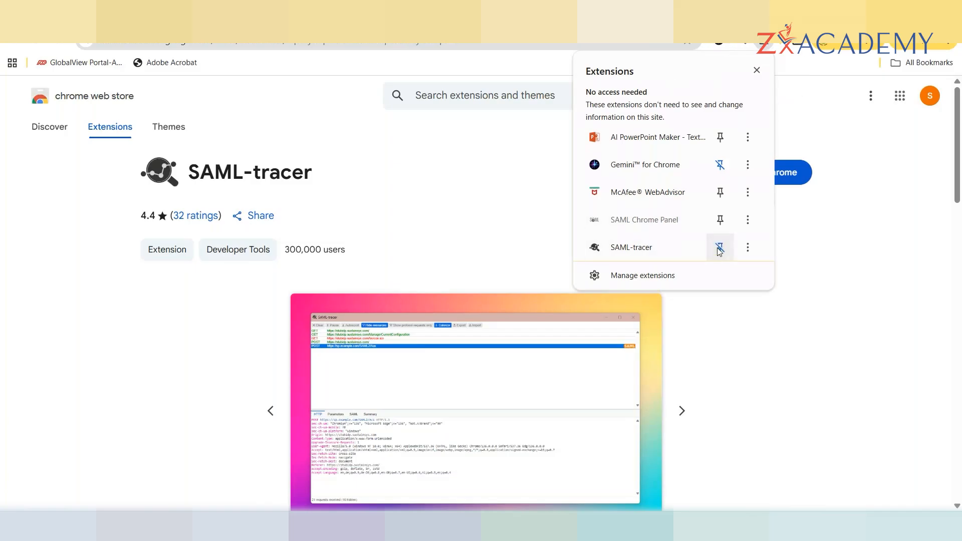
{"action": "left_click", "coordinate": [719, 165]}
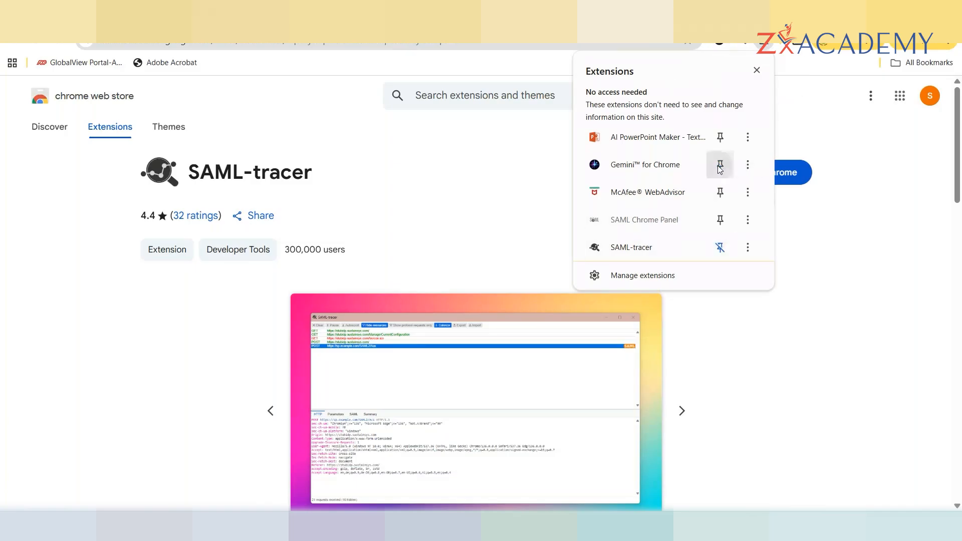
{"action": "left_click", "coordinate": [822, 118]}
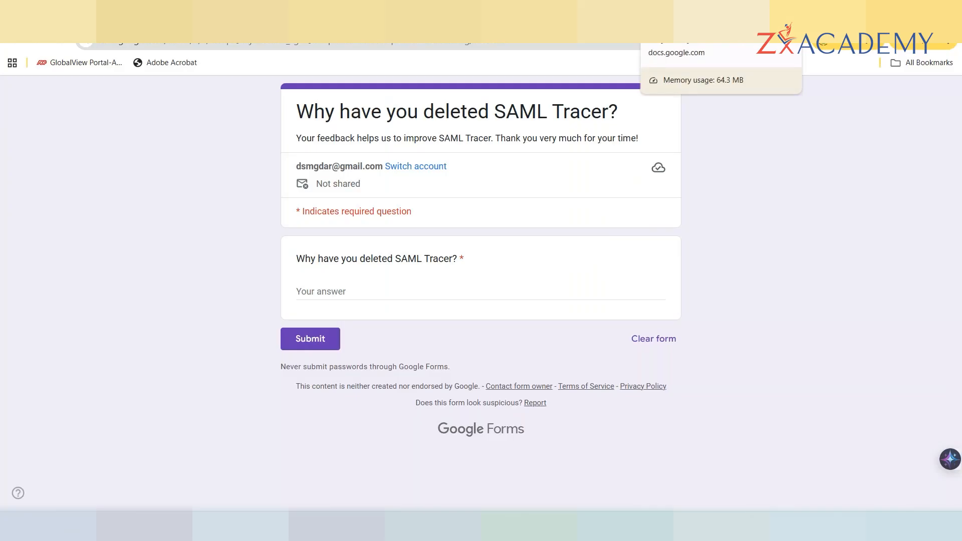
Return to the PingFederate SP connection summary and copy the SSO Application Endpoint URL of test-sp1.
{"action": "left_click", "coordinate": [771, 13]}
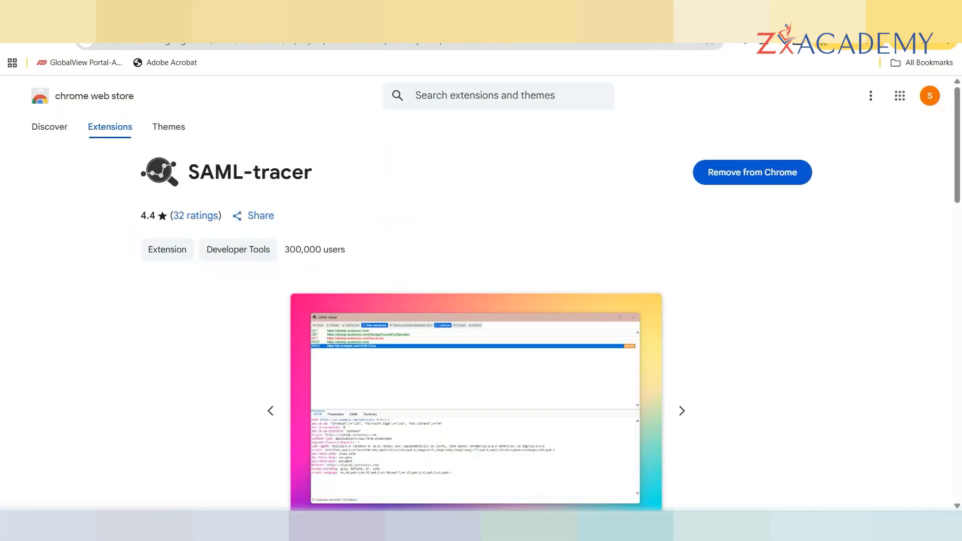
{"action": "left_click", "coordinate": [771, 13]}
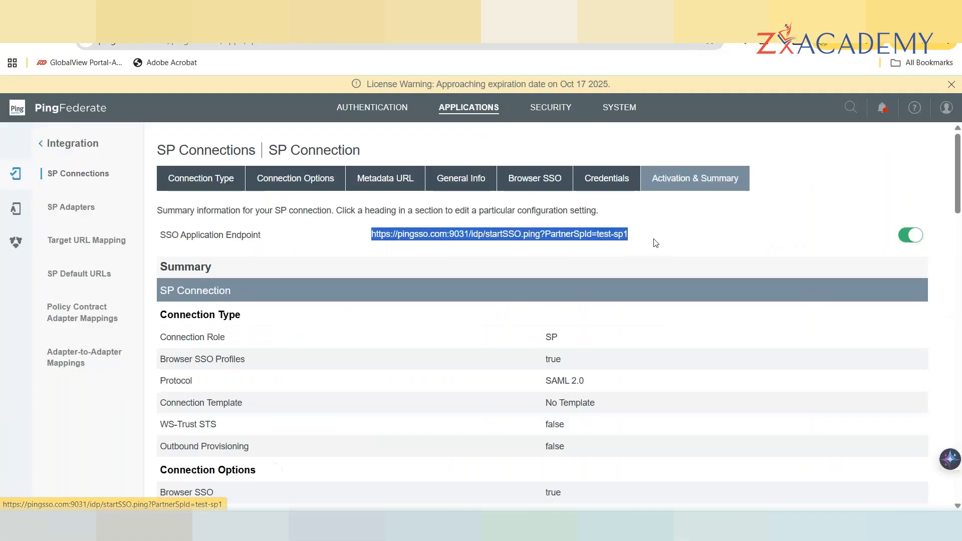
{"action": "left_click", "coordinate": [653, 242]}
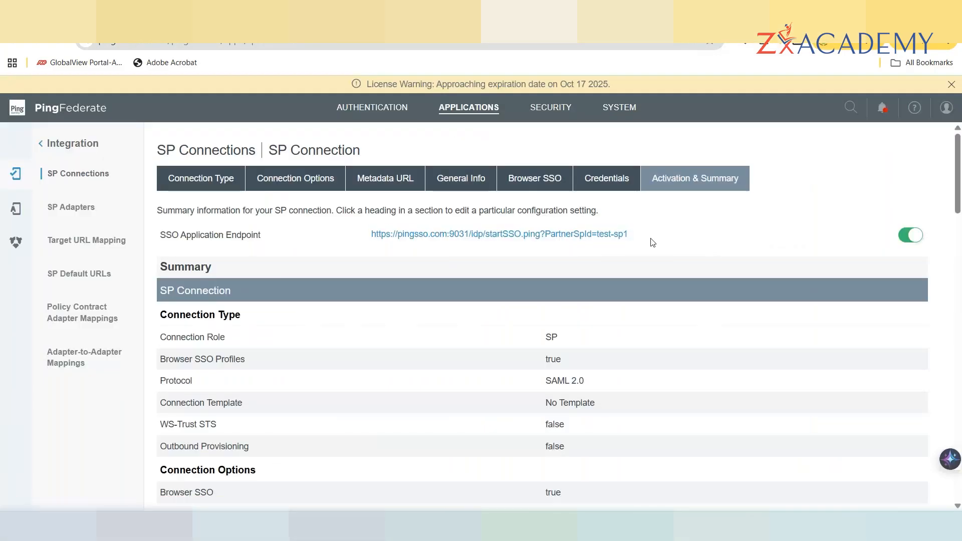
{"action": "left_click_drag", "start_coordinate": [629, 235], "coordinate": [369, 239]}
{"action": "key", "text": "ctrl+c"}
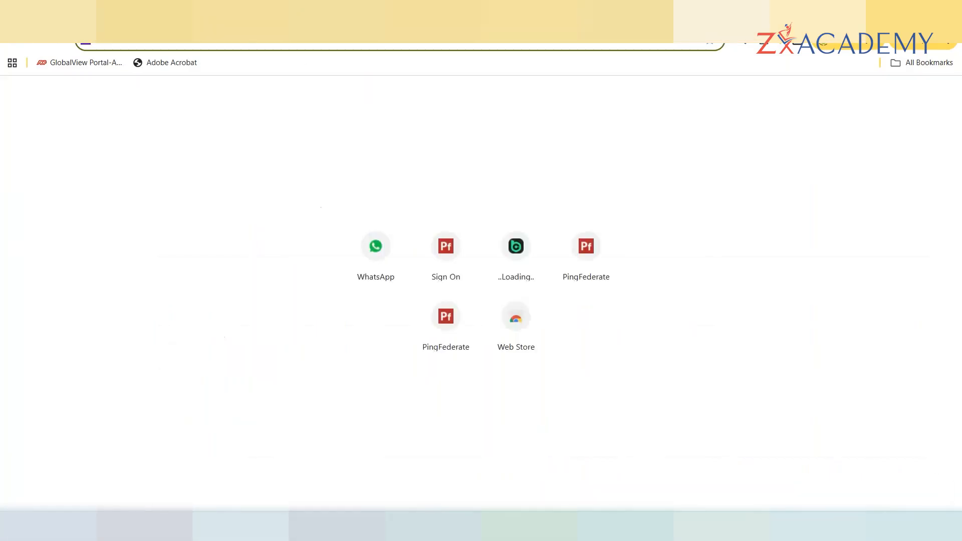
Start SAML-tracer and load the copied SSO Application Endpoint URL in the new browser tab.
{"action": "left_click", "coordinate": [763, 47]}
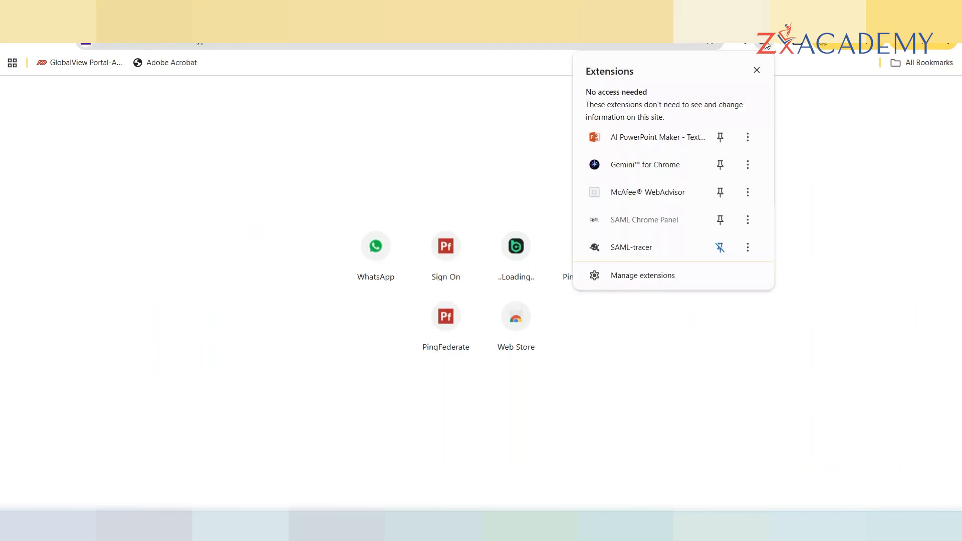
{"action": "left_click", "coordinate": [641, 248]}
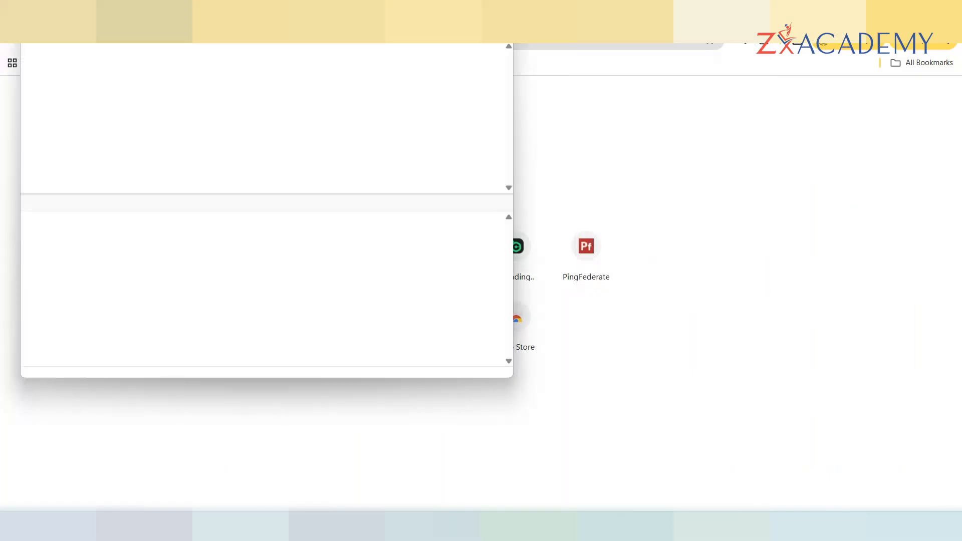
{"action": "left_click", "coordinate": [442, 15]}
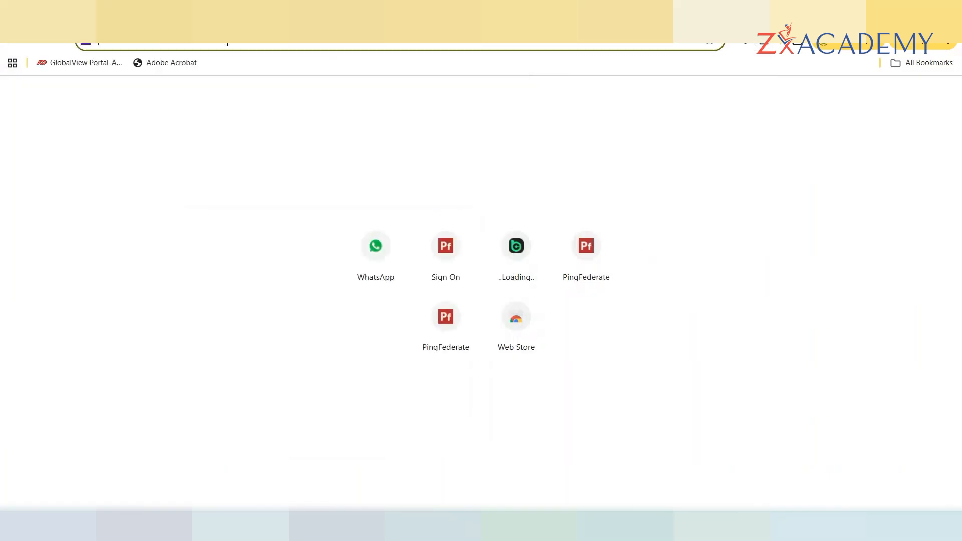
{"action": "key", "text": "ctrl+v"}
{"action": "key", "text": "Return"}
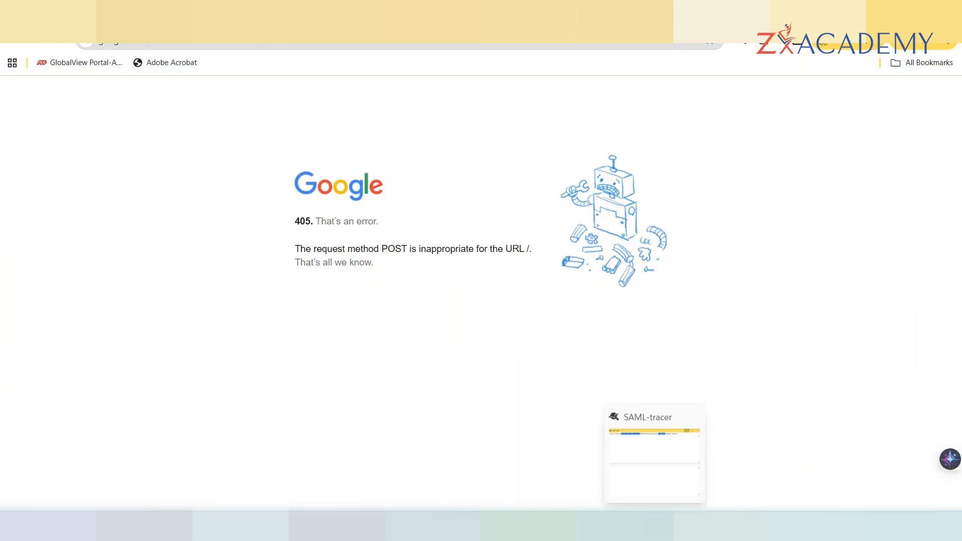
Open the SAML message of the first google.com POST in SAML-tracer and copy it into Notepad++, replacing the existing XML.
{"action": "left_click", "coordinate": [663, 525]}
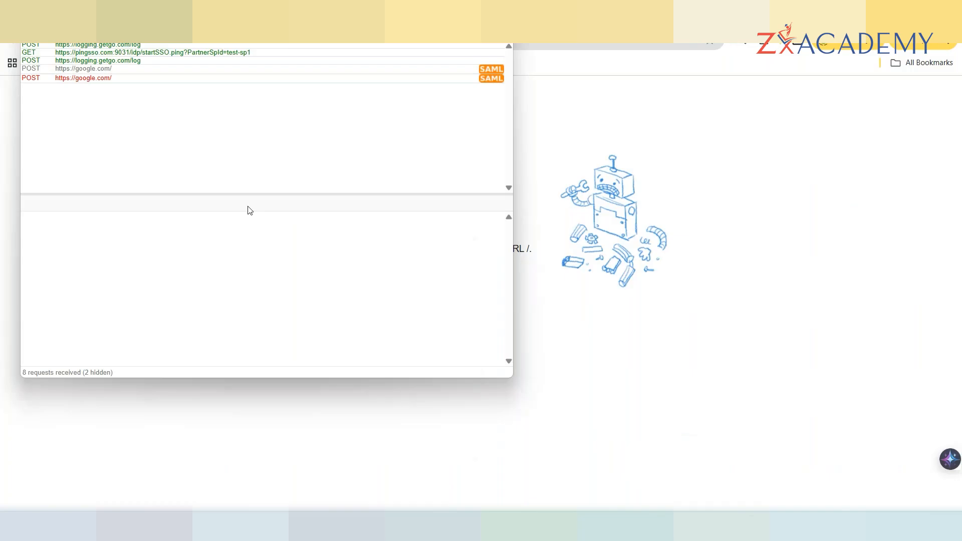
{"action": "left_click", "coordinate": [496, 70]}
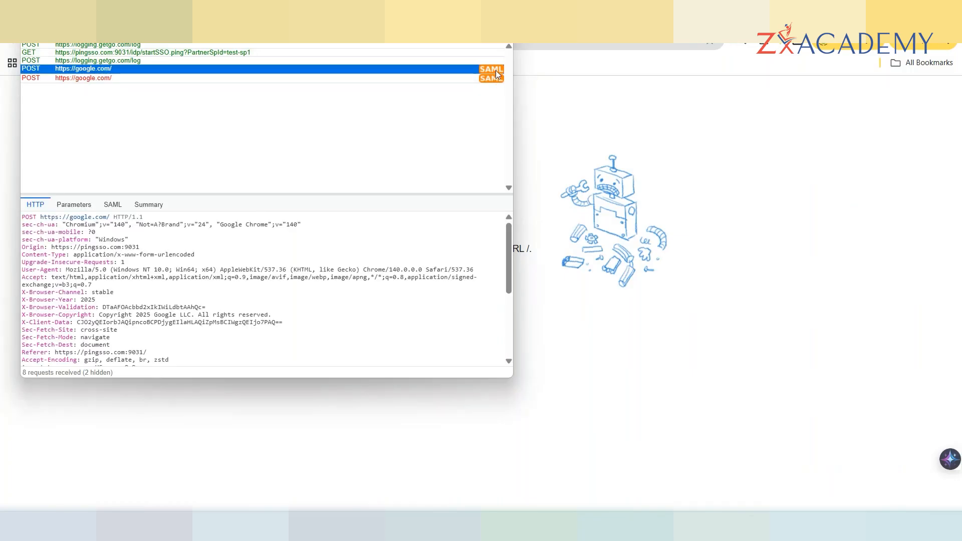
{"action": "left_click_drag", "start_coordinate": [310, 12], "coordinate": [378, 6]}
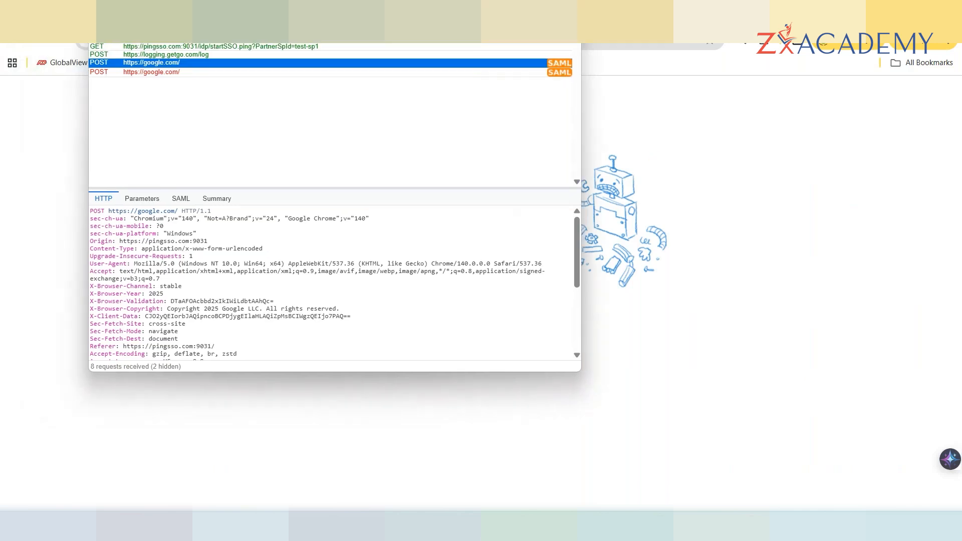
{"action": "left_click", "coordinate": [181, 198]}
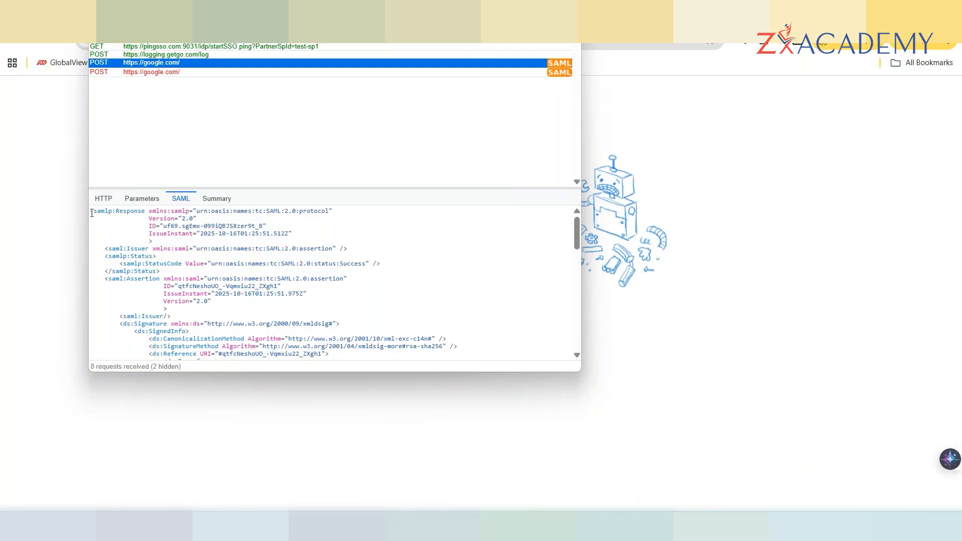
{"action": "left_click_drag", "start_coordinate": [92, 212], "coordinate": [399, 364]}
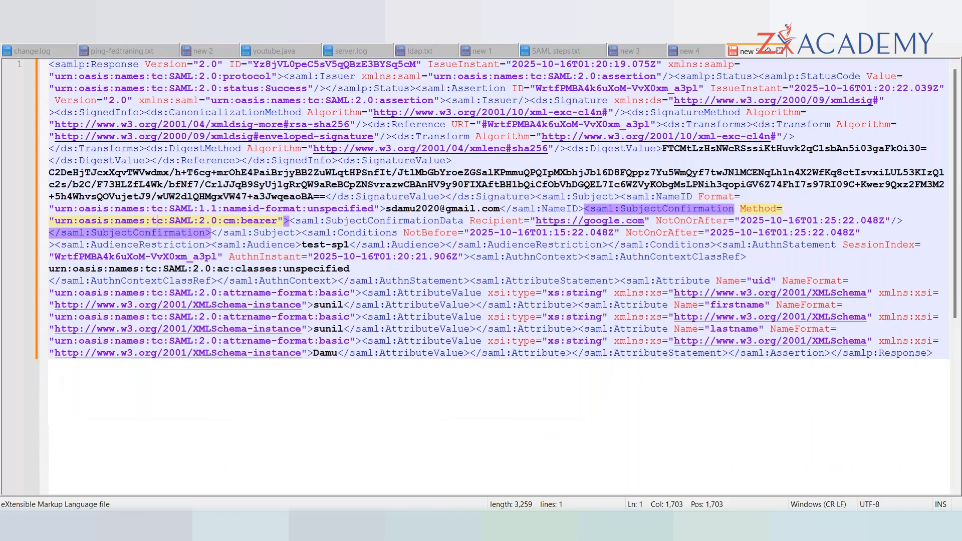
{"action": "key", "text": "ctrl+alt+shift+b"}
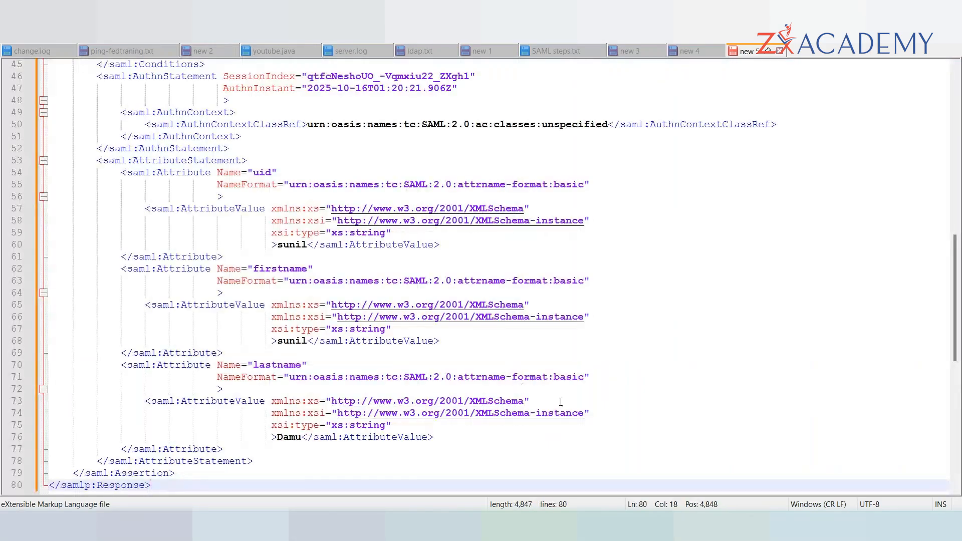
Examine the opening of the SAML response line by line: protocol, version, ID, IssueInstant, Issuer, Status and the Assertion element.
{"action": "left_click_drag", "start_coordinate": [955, 299], "coordinate": [958, 131]}
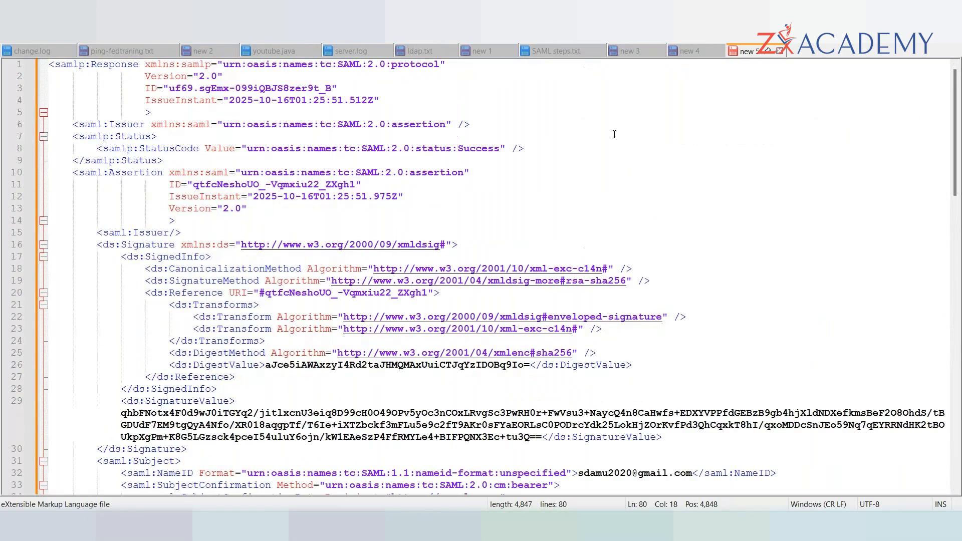
{"action": "left_click", "coordinate": [458, 67]}
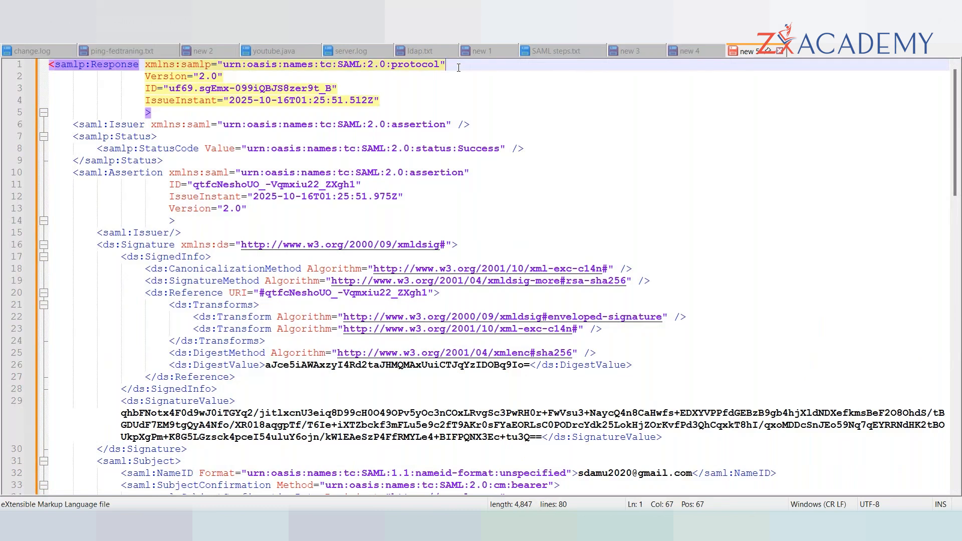
{"action": "left_click", "coordinate": [235, 73]}
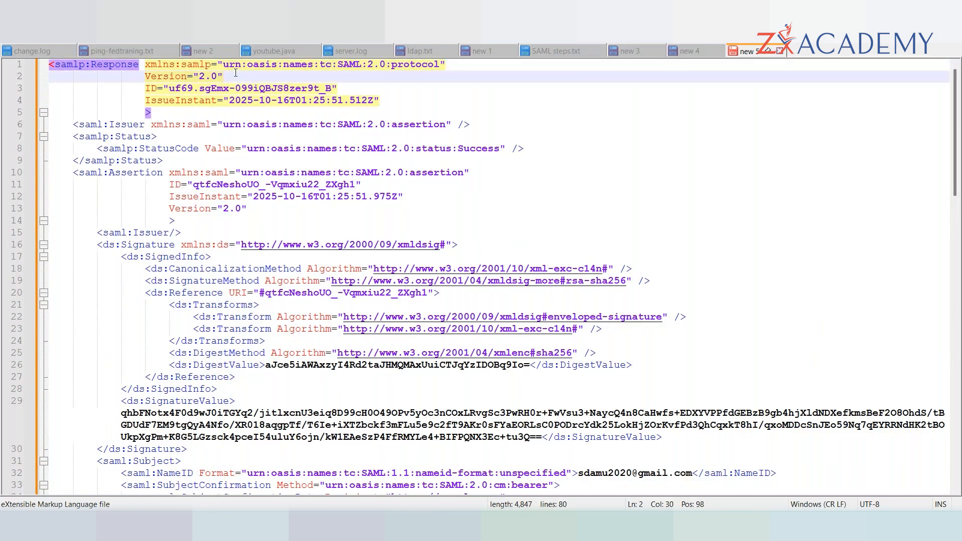
{"action": "left_click", "coordinate": [344, 87]}
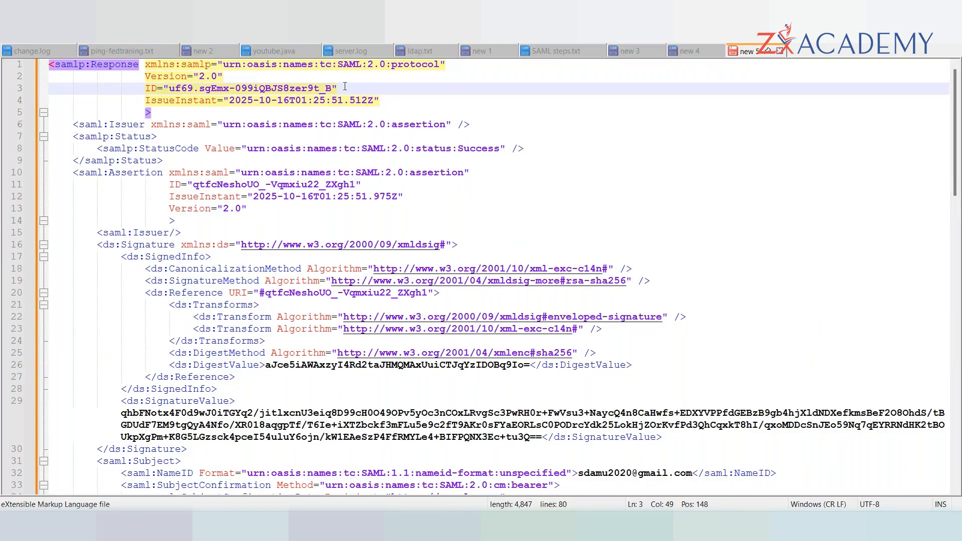
{"action": "key", "text": "Down"}
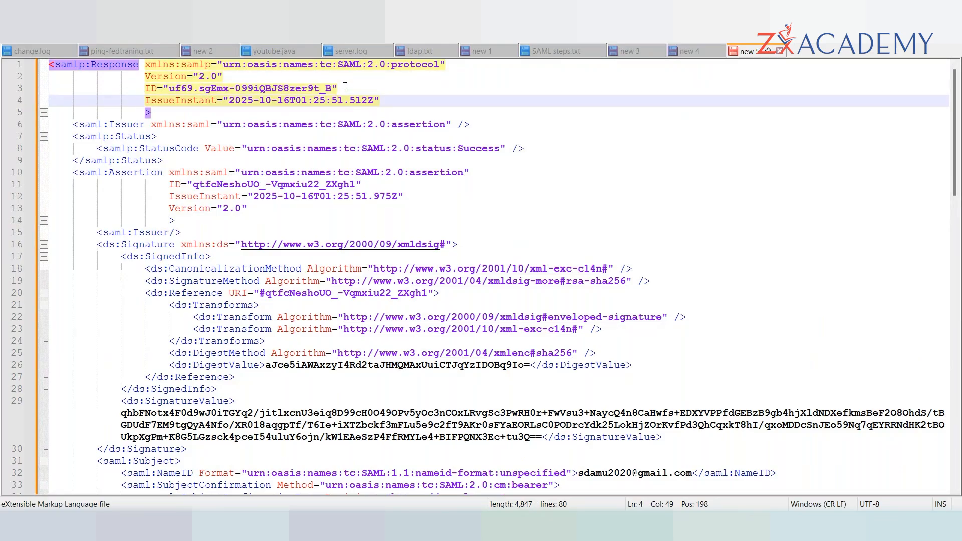
{"action": "left_click", "coordinate": [481, 122]}
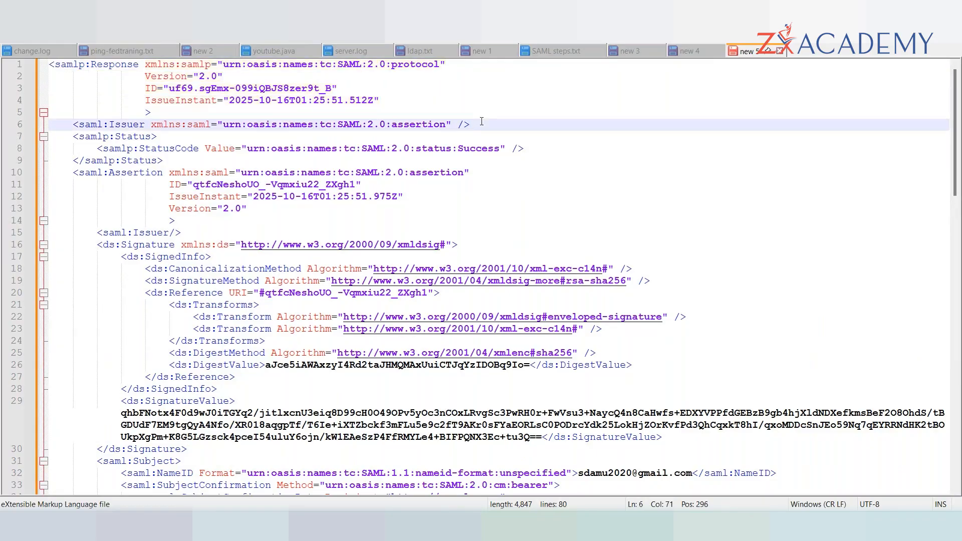
{"action": "key", "text": "Down"}
{"action": "key", "text": "Down"}
{"action": "key", "text": "Up"}
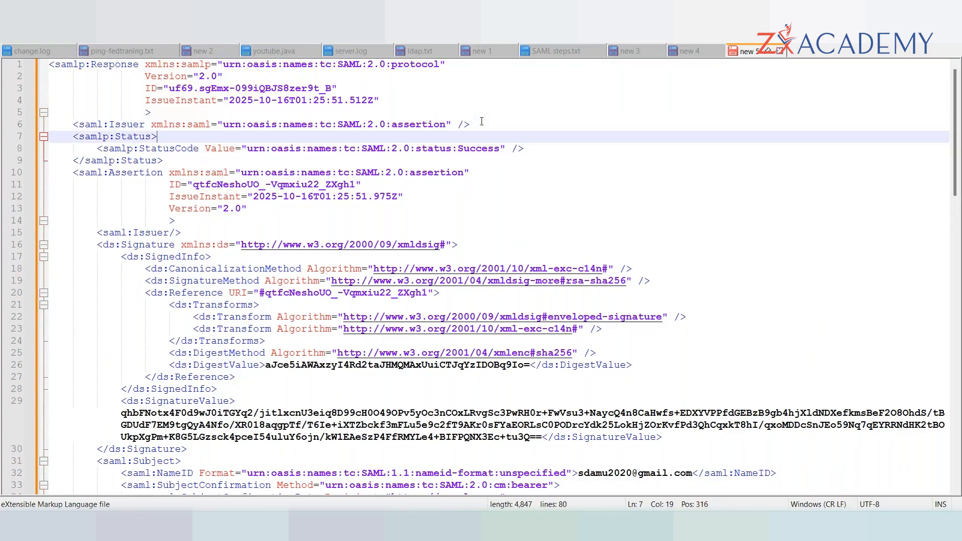
{"action": "key", "text": "Down"}
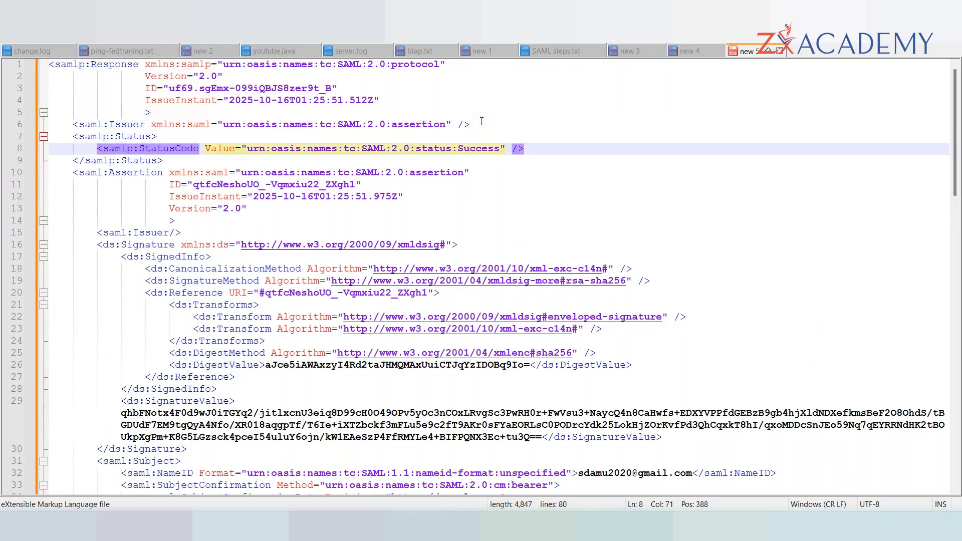
{"action": "key", "text": "Down"}
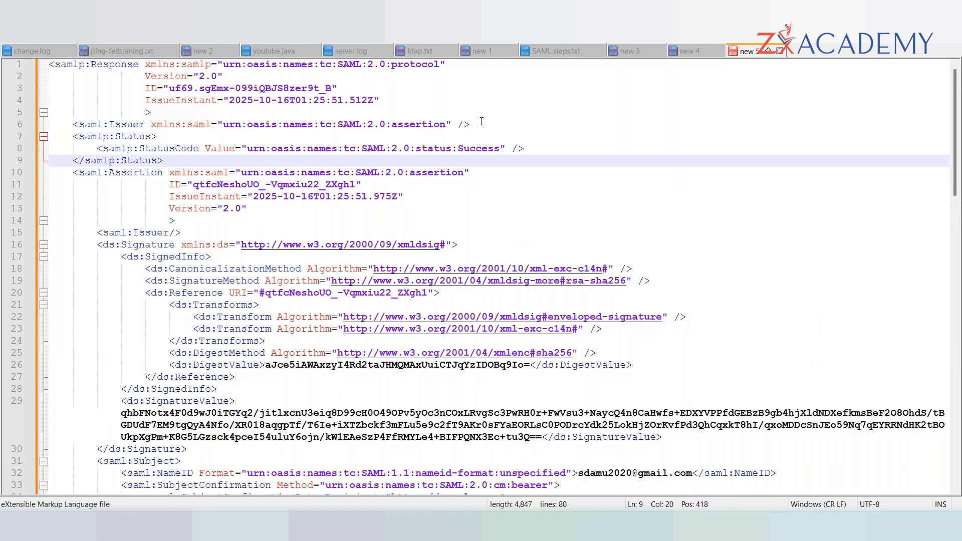
{"action": "key", "text": "Down"}
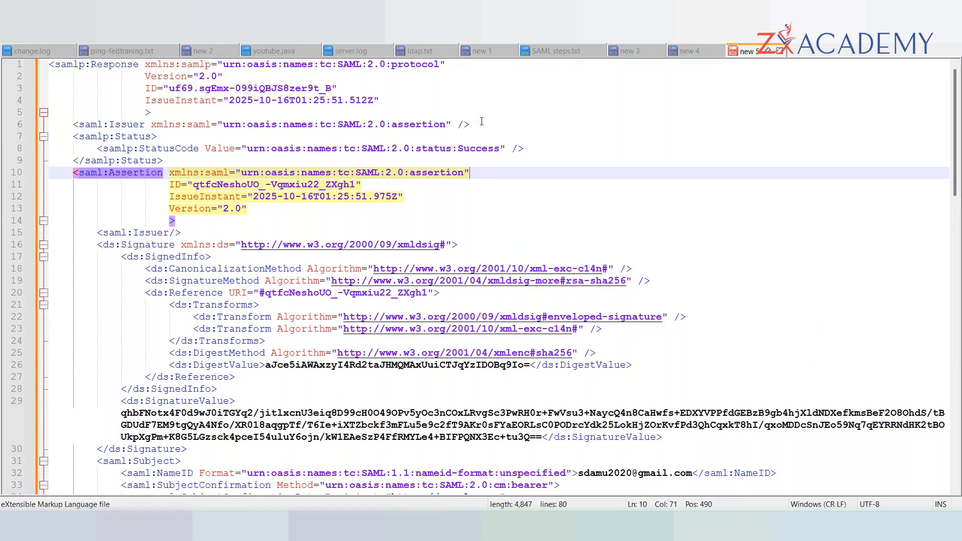
{"action": "key", "text": "Down"}
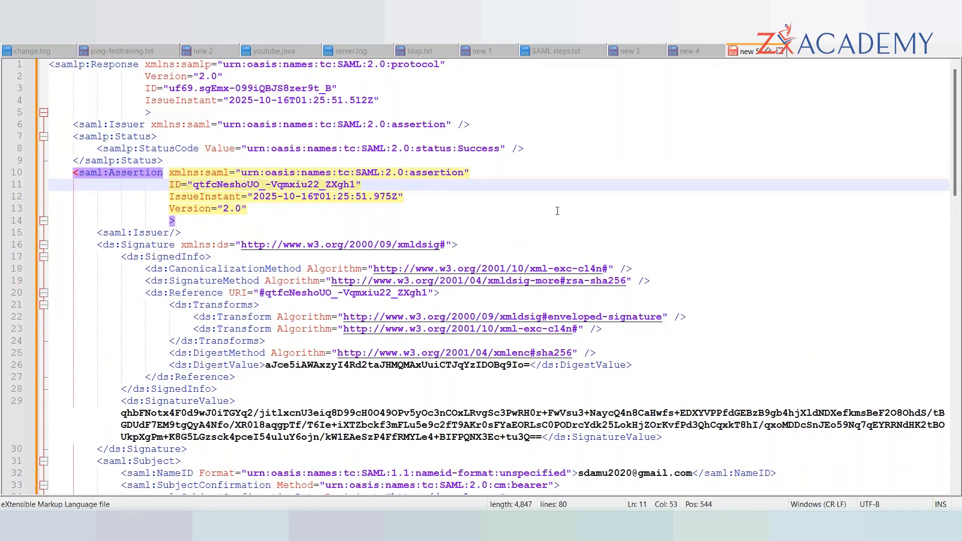
Examine the ds:Signature block from its opening element through the algorithms and DigestValue to the SignatureValue.
{"action": "left_click", "coordinate": [461, 244]}
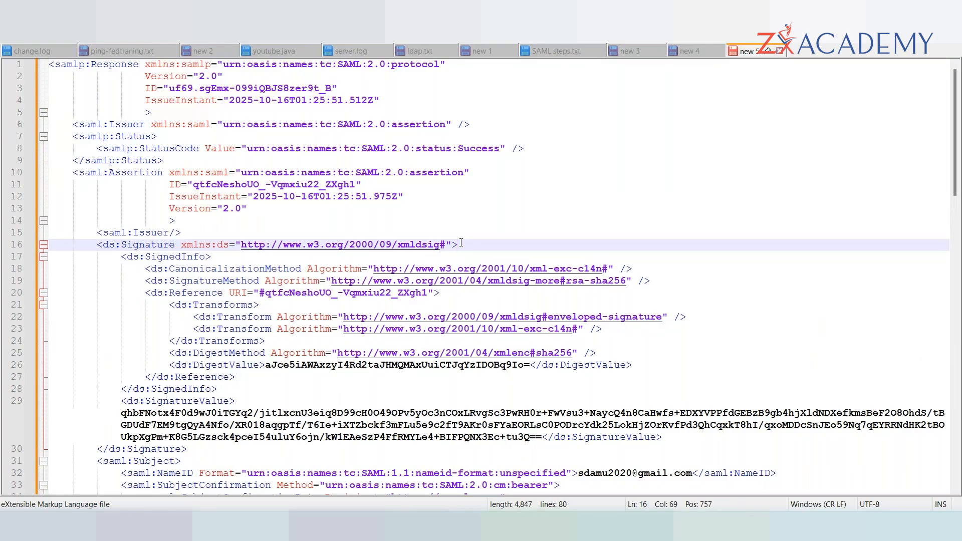
{"action": "key", "text": "Down"}
{"action": "key", "text": "Down"}
{"action": "key", "text": "Down"}
{"action": "key", "text": "Down"}
{"action": "key", "text": "Down"}
{"action": "key", "text": "Down"}
{"action": "key", "text": "Down"}
{"action": "key", "text": "Down"}
{"action": "key", "text": "Down"}
{"action": "key", "text": "Down"}
{"action": "key", "text": "Down"}
{"action": "key", "text": "Down"}
{"action": "key", "text": "Down"}
{"action": "key", "text": "Down"}
{"action": "key", "text": "Down"}
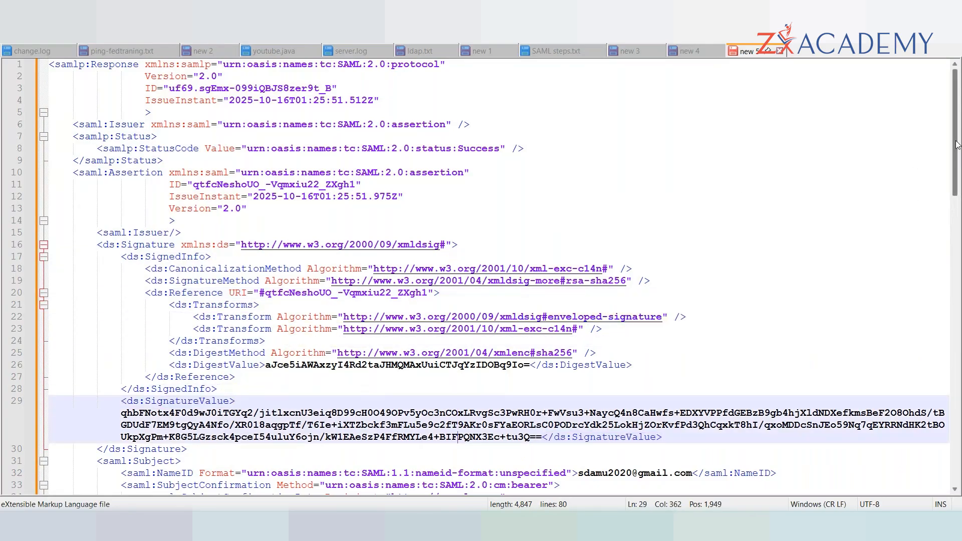
Examine the assertion's Subject: the NameID, the SubjectConfirmation method and the SubjectConfirmationData recipient.
{"action": "left_click_drag", "start_coordinate": [954, 144], "coordinate": [958, 208]}
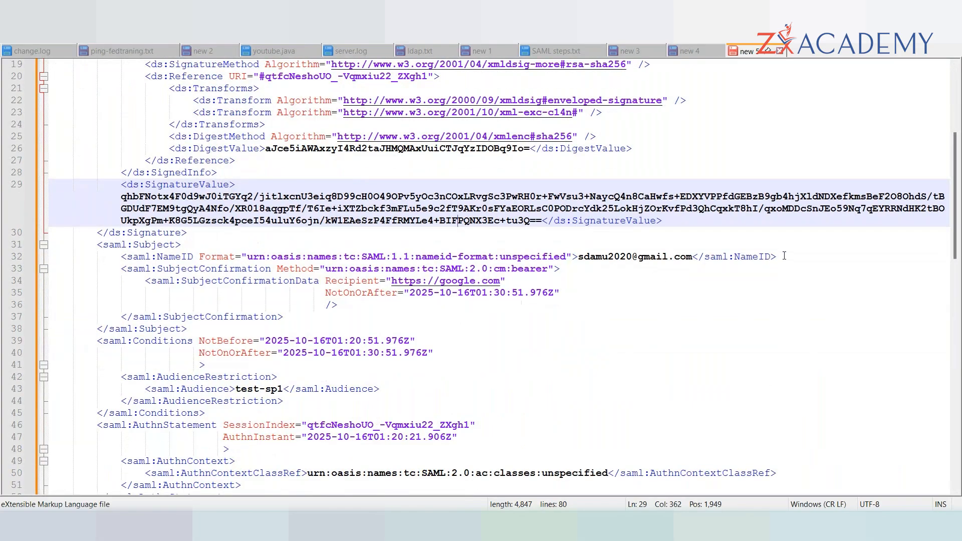
{"action": "left_click", "coordinate": [783, 256]}
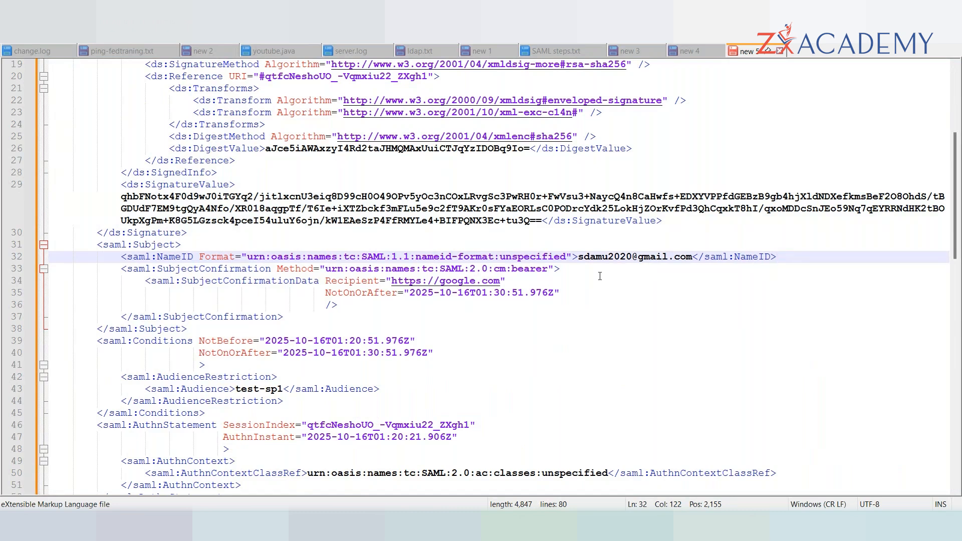
{"action": "left_click", "coordinate": [566, 270]}
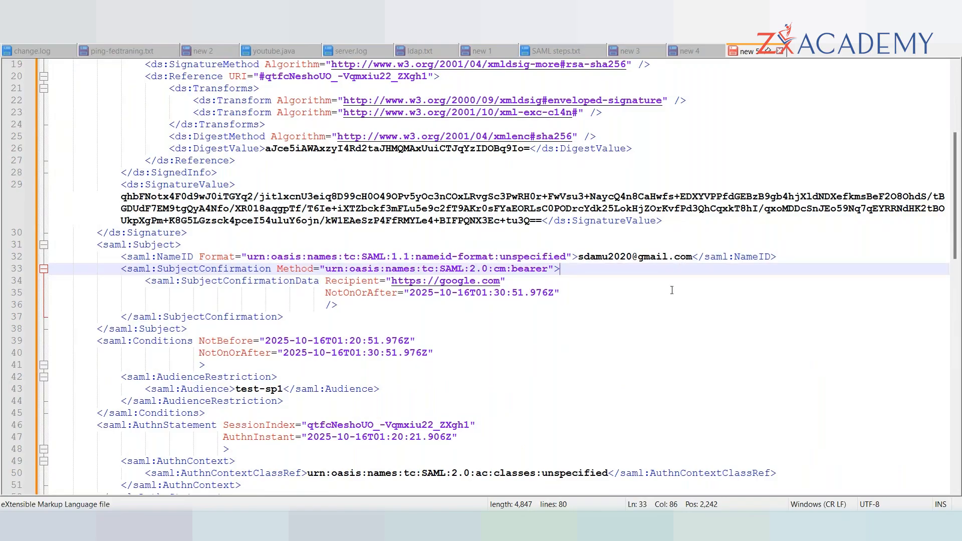
{"action": "left_click", "coordinate": [512, 281]}
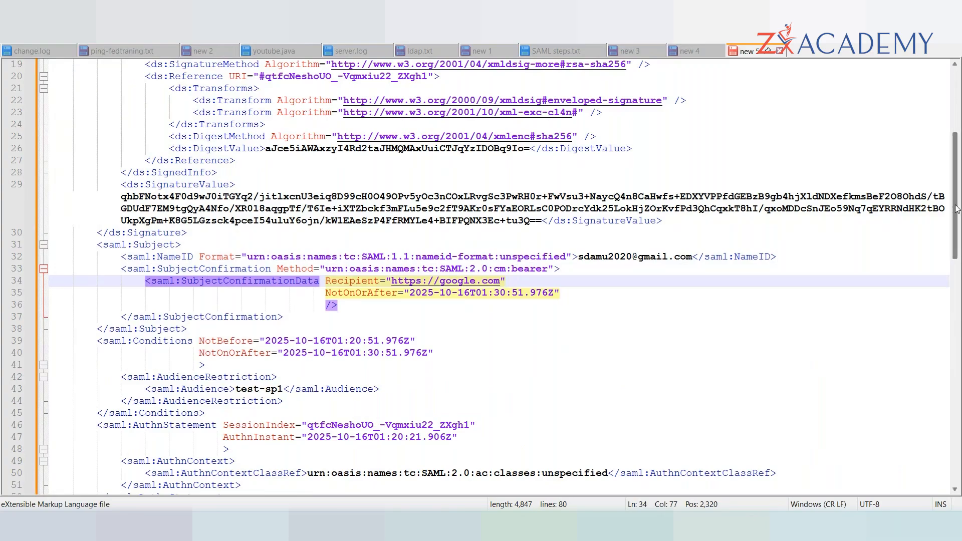
Examine the AttributeStatement and read the values of the uid, firstname and lastname attributes.
{"action": "scroll", "coordinate": [957, 210], "scroll_direction": "down", "scroll_amount": 2}
{"action": "left_click_drag", "start_coordinate": [958, 225], "coordinate": [960, 309]}
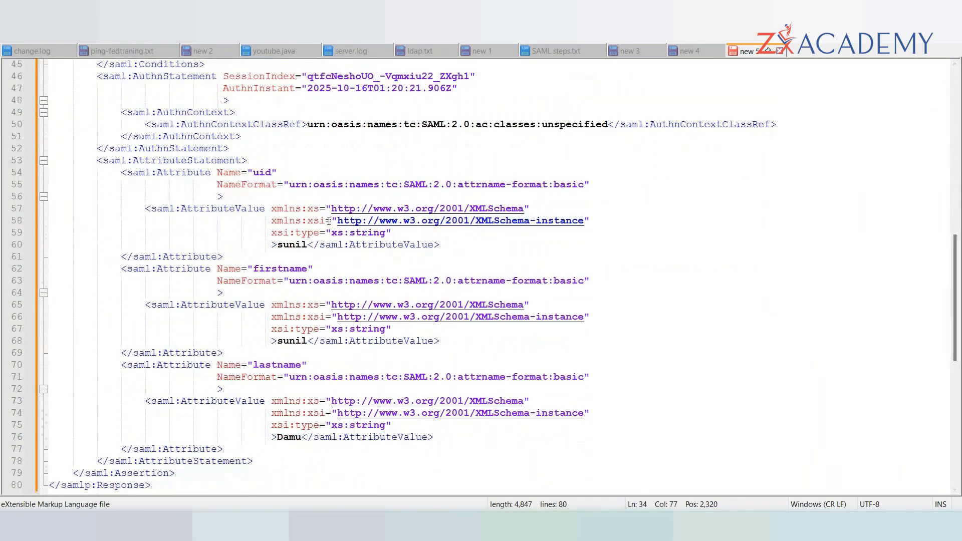
{"action": "left_click", "coordinate": [287, 173]}
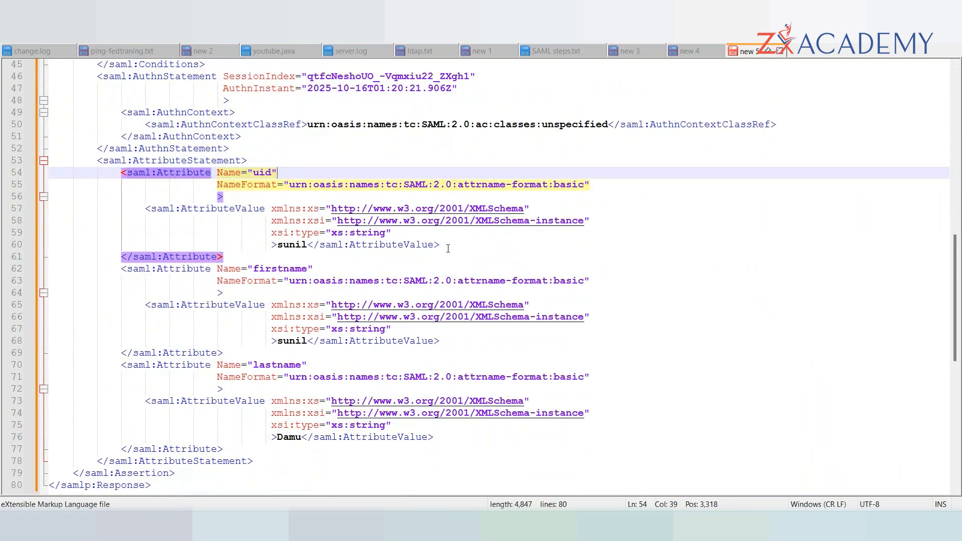
{"action": "left_click", "coordinate": [448, 249]}
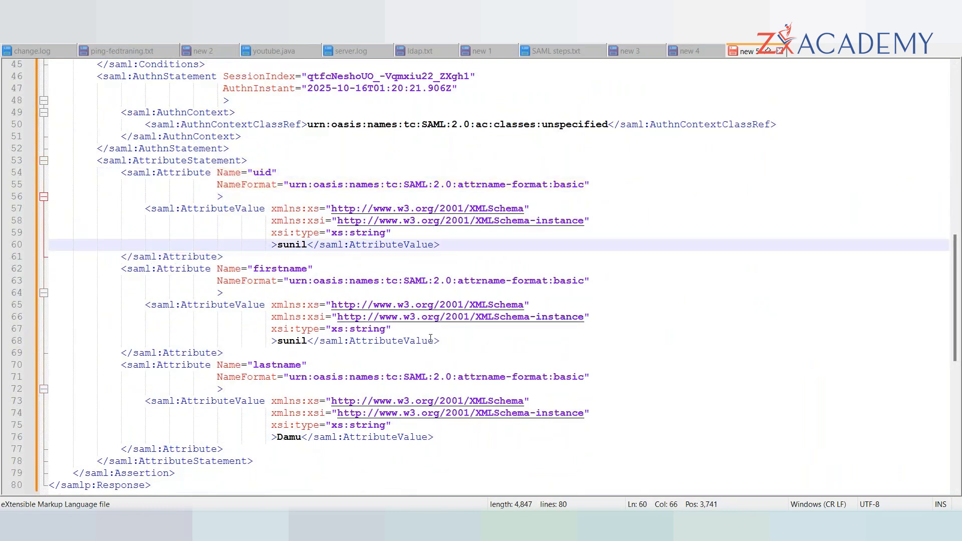
{"action": "left_click", "coordinate": [459, 343]}
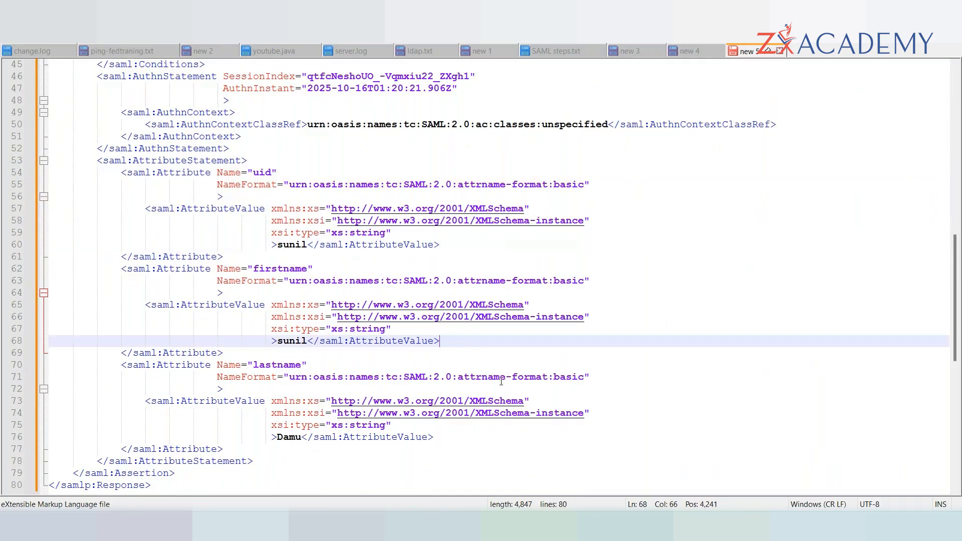
{"action": "left_click", "coordinate": [451, 436]}
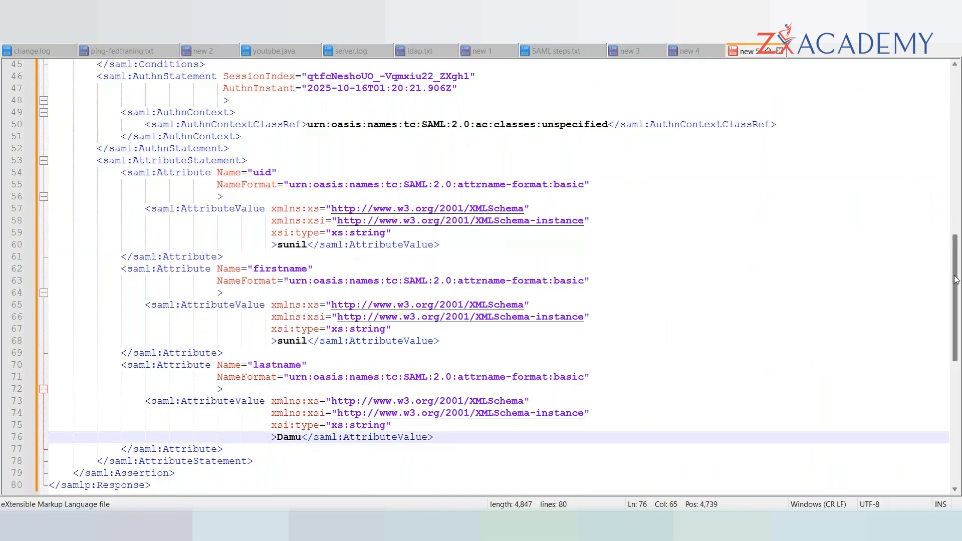
{"action": "mouse_move", "coordinate": [955, 280]}
{"action": "left_mouse_down"}
{"action": "mouse_move", "coordinate": [959, 306]}
{"action": "mouse_move", "coordinate": [959, 259]}
{"action": "mouse_move", "coordinate": [959, 269]}
{"action": "left_mouse_up"}
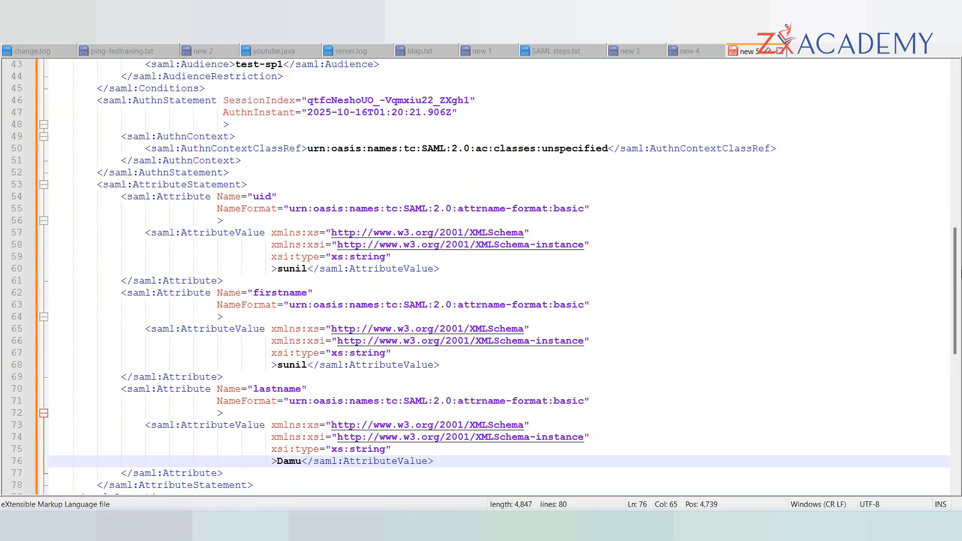
Return to SAML-tracer and compare the summary, HTTP headers and SAML XML of the selected google.com POST, ending on the summary.
{"action": "key", "text": "alt+Tab"}
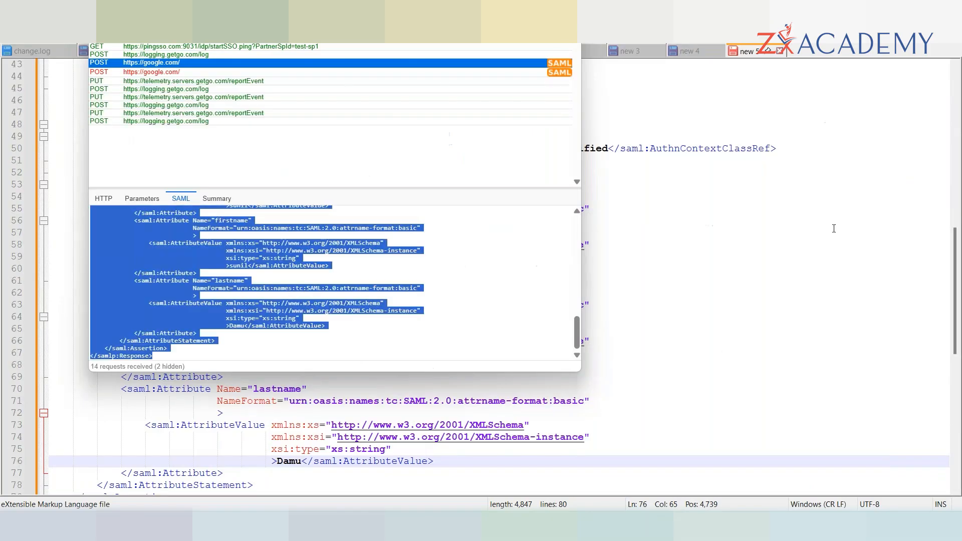
{"action": "left_click", "coordinate": [216, 199]}
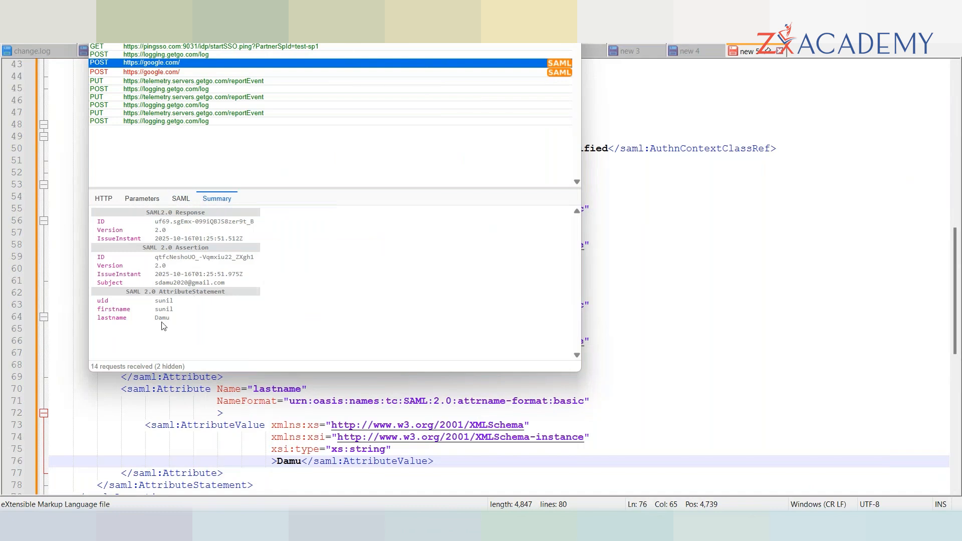
{"action": "left_click", "coordinate": [106, 200]}
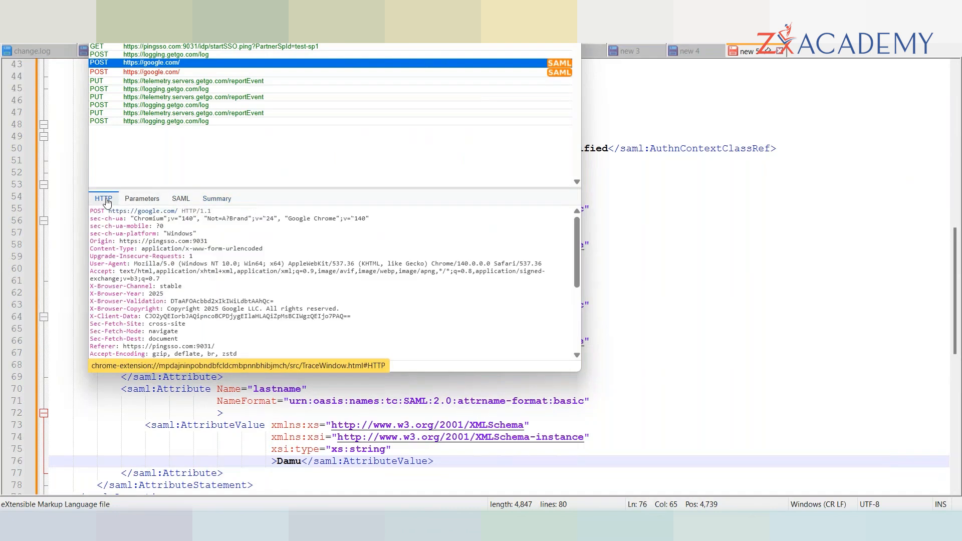
{"action": "left_click", "coordinate": [226, 200]}
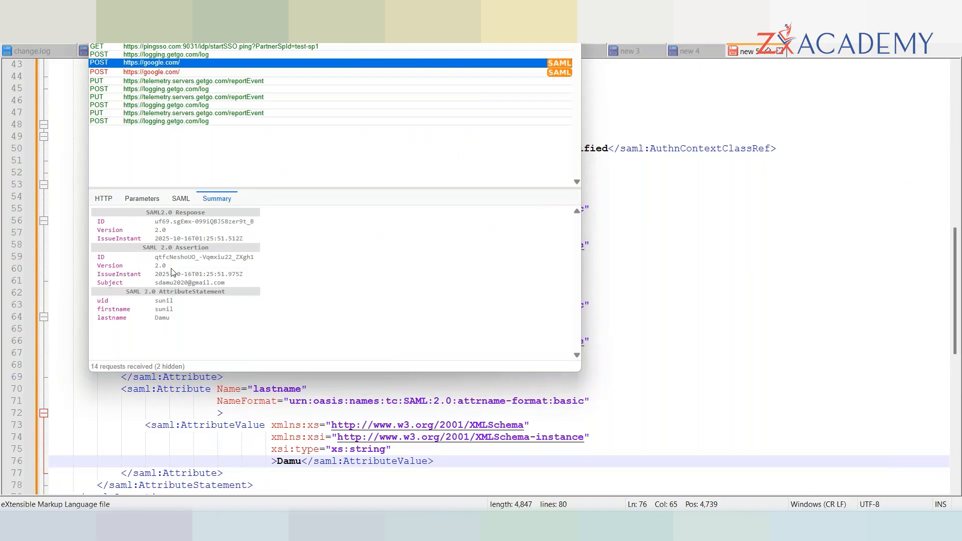
{"action": "left_click", "coordinate": [184, 206]}
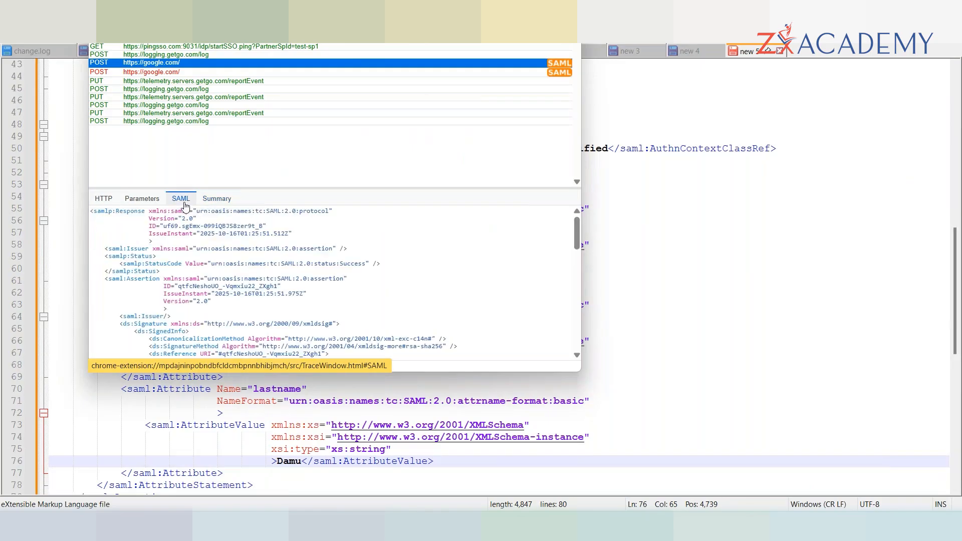
{"action": "left_click", "coordinate": [217, 202]}
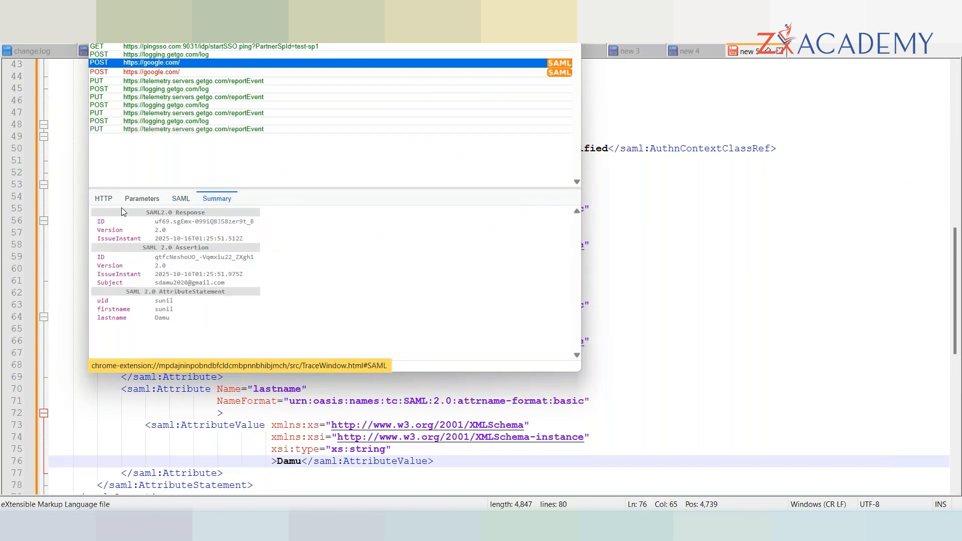
Compare the HTTP headers, summary, SAML XML and parameters of the selected google.com POST, ending on the summary.
{"action": "left_click", "coordinate": [104, 200]}
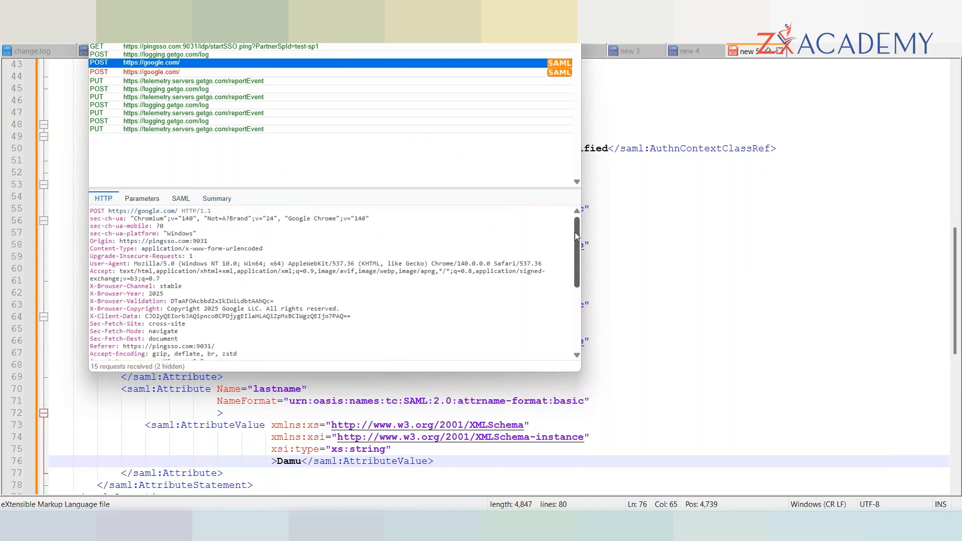
{"action": "scroll", "coordinate": [581, 256], "scroll_direction": "down", "scroll_amount": 2}
{"action": "scroll", "coordinate": [582, 272], "scroll_direction": "down", "scroll_amount": 3}
{"action": "scroll", "coordinate": [583, 288], "scroll_direction": "up", "scroll_amount": 7}
{"action": "left_click", "coordinate": [231, 200]}
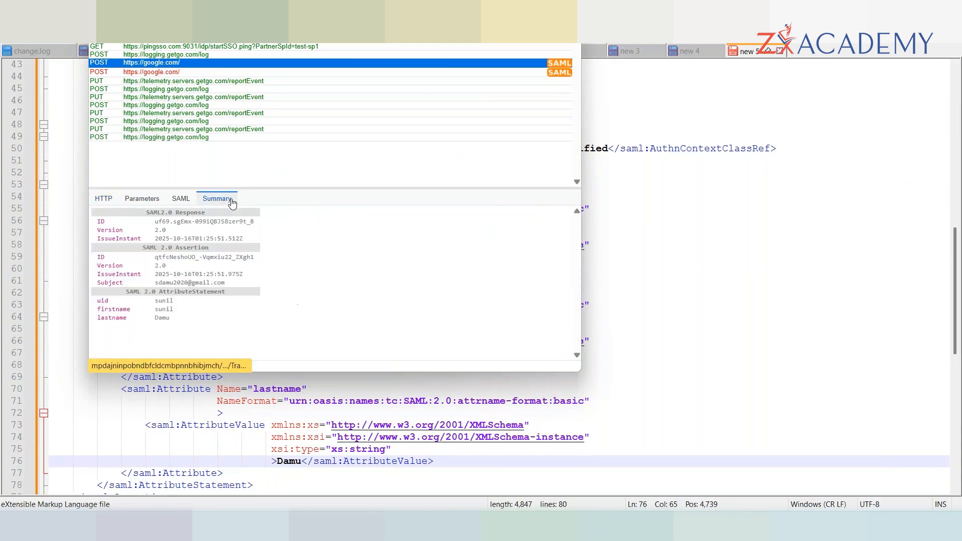
{"action": "left_click", "coordinate": [180, 200]}
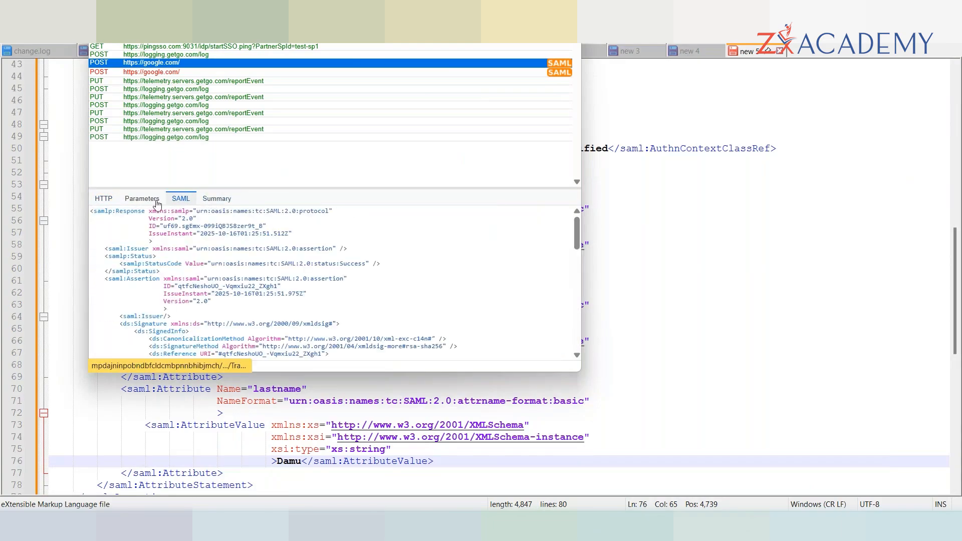
{"action": "left_click", "coordinate": [157, 200]}
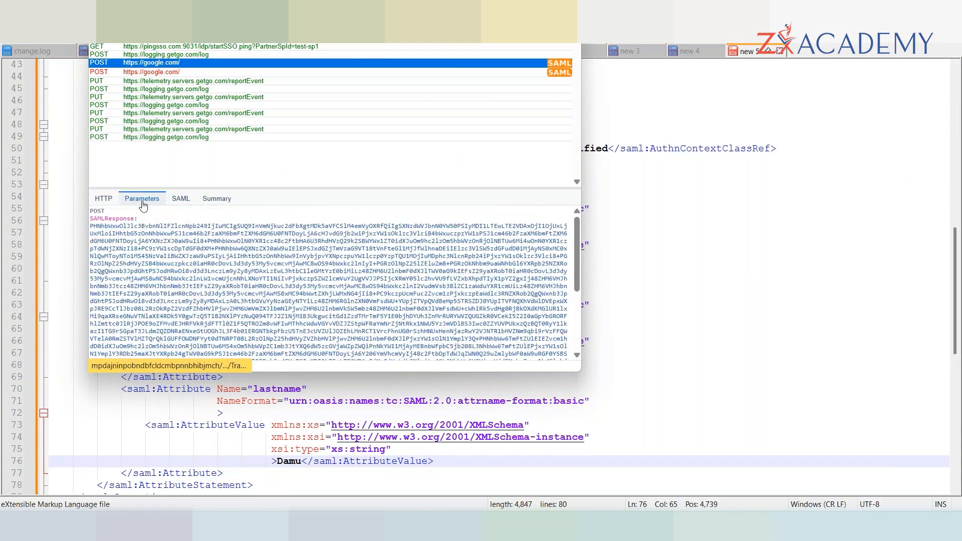
{"action": "left_click", "coordinate": [223, 200]}
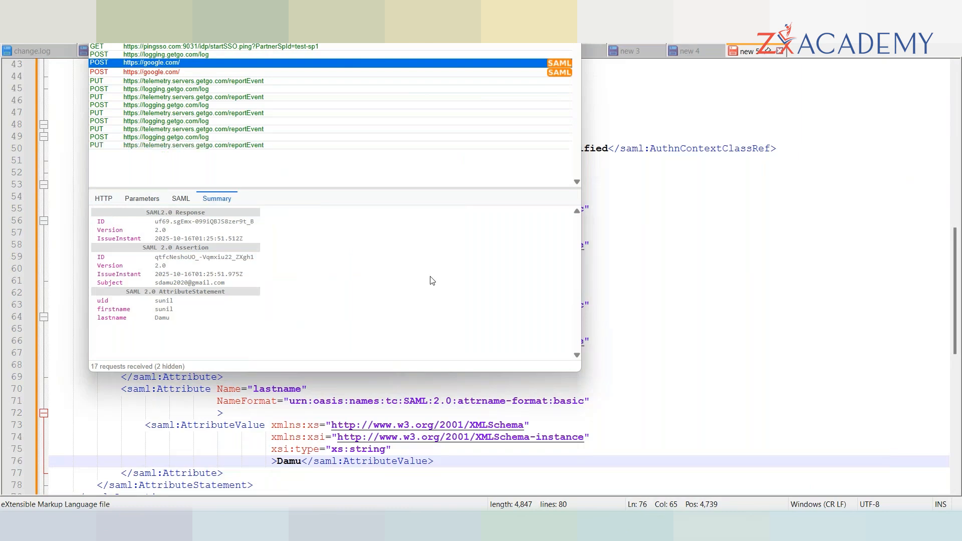
View the decoded SAML XML of the google.com POST and read through the encoded SAMLResponse value in its parameters.
{"action": "left_click", "coordinate": [181, 200]}
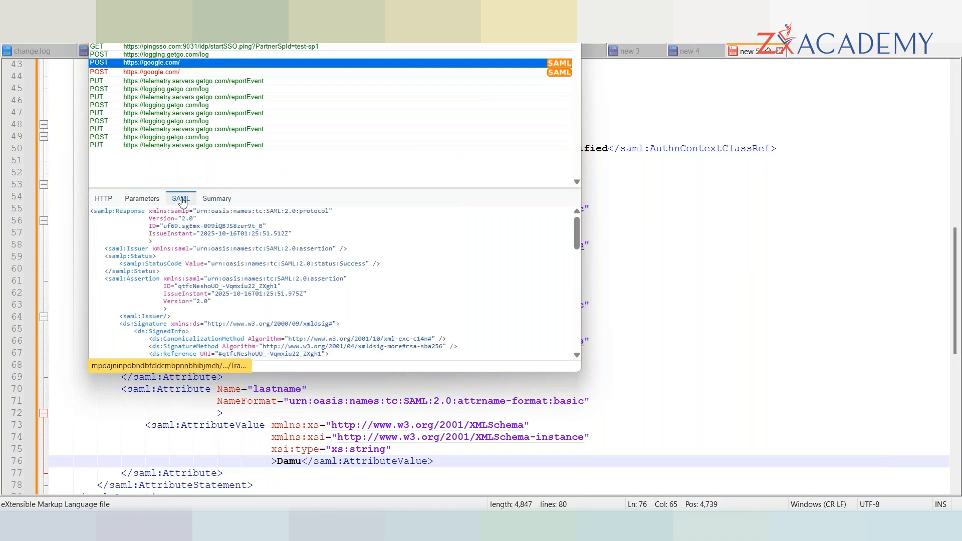
{"action": "left_click", "coordinate": [142, 200]}
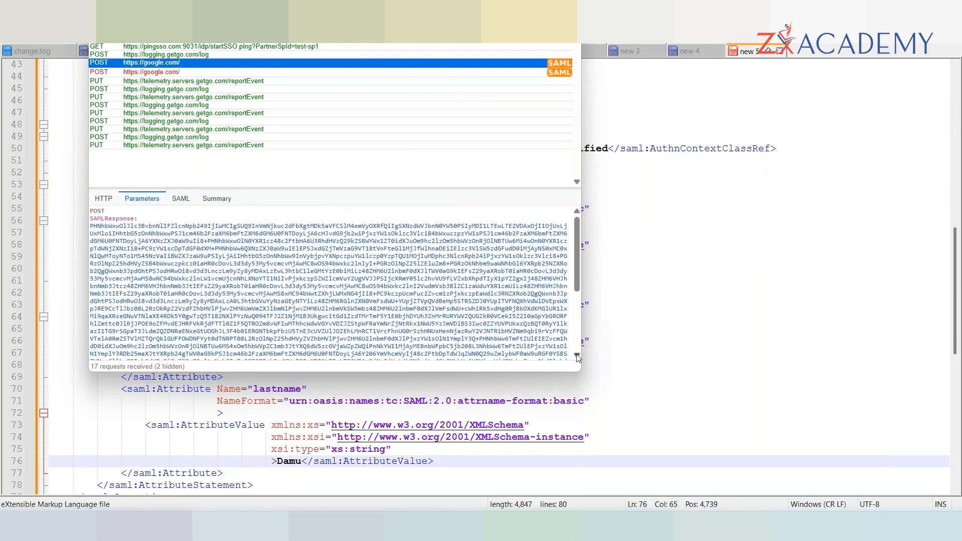
{"action": "left_click", "coordinate": [577, 356]}
{"action": "left_click", "coordinate": [577, 356]}
{"action": "left_click", "coordinate": [577, 356]}
{"action": "left_click", "coordinate": [577, 356]}
{"action": "left_click", "coordinate": [577, 357]}
{"action": "left_click", "coordinate": [577, 356]}
{"action": "left_click", "coordinate": [578, 225]}
{"action": "left_click", "coordinate": [577, 226]}
{"action": "left_click", "coordinate": [577, 225]}
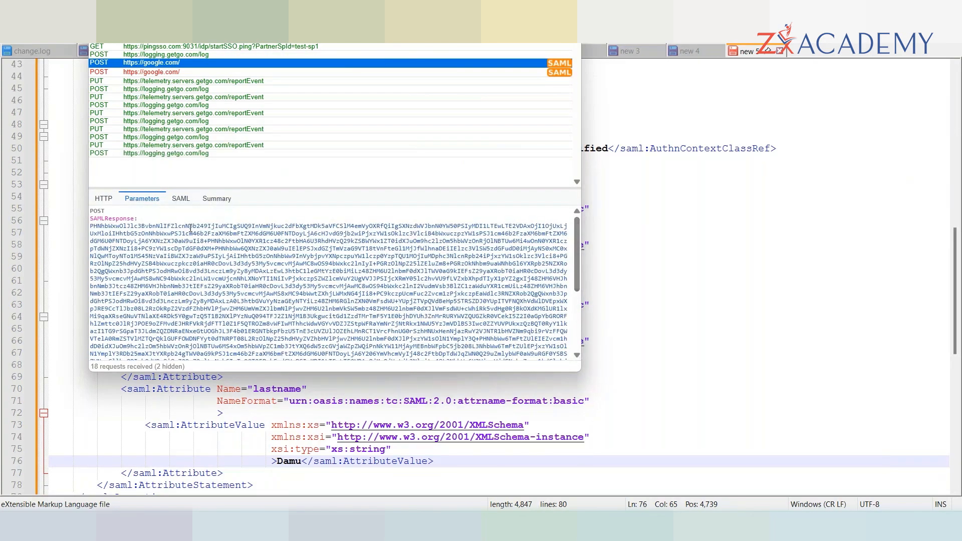
Examine the google.com POST's HTTP headers from the request line through the Cookie header.
{"action": "left_click", "coordinate": [103, 200]}
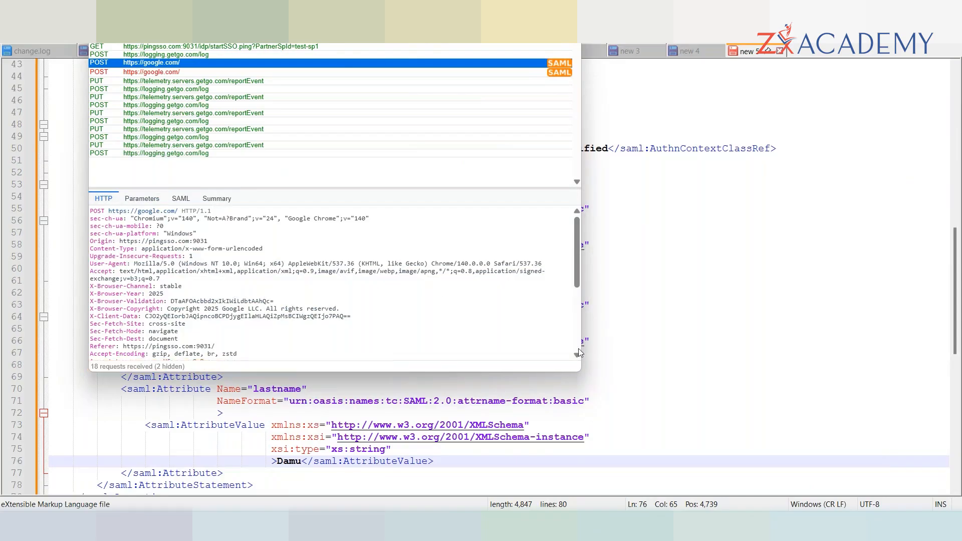
{"action": "left_click_drag", "start_coordinate": [576, 352], "coordinate": [577, 356]}
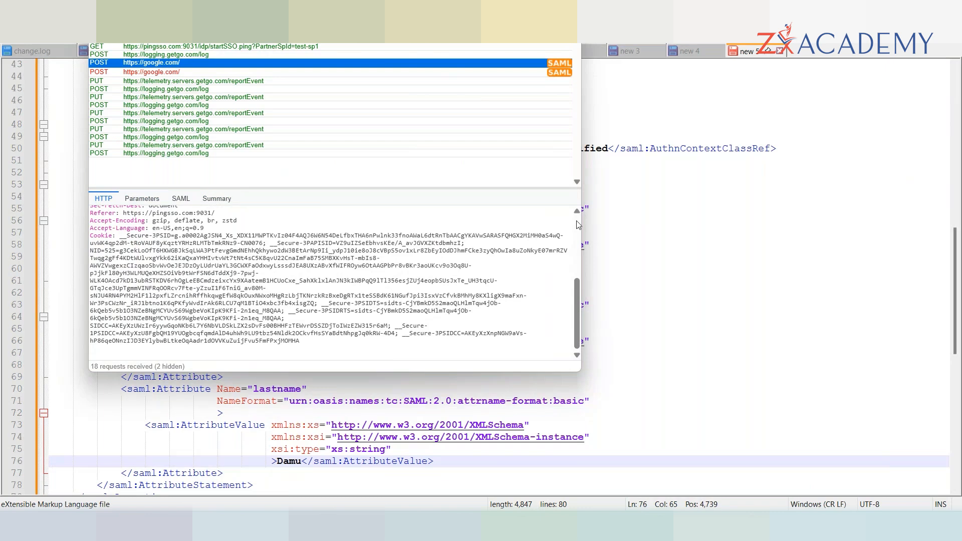
{"action": "scroll", "coordinate": [578, 225], "scroll_direction": "up", "scroll_amount": 6}
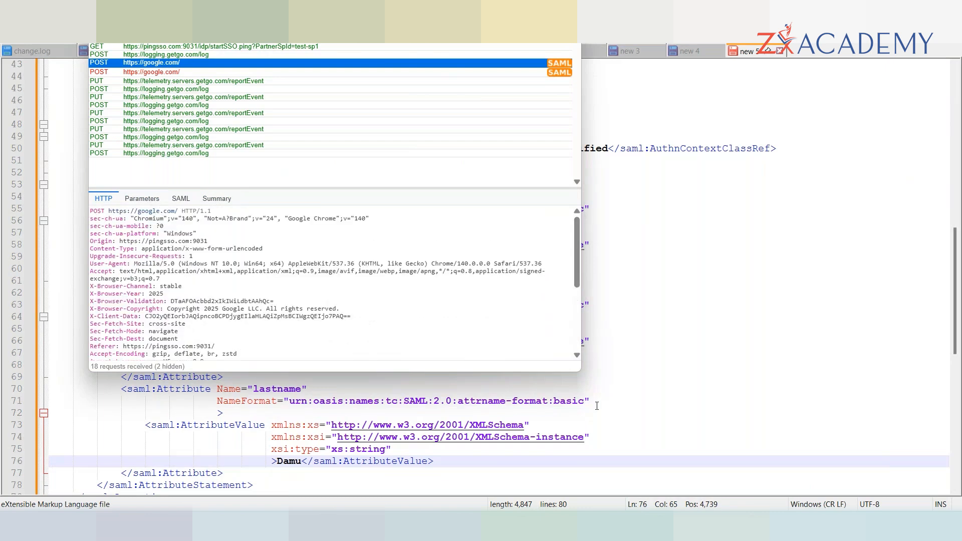
{"action": "left_click_drag", "start_coordinate": [578, 355], "coordinate": [577, 354]}
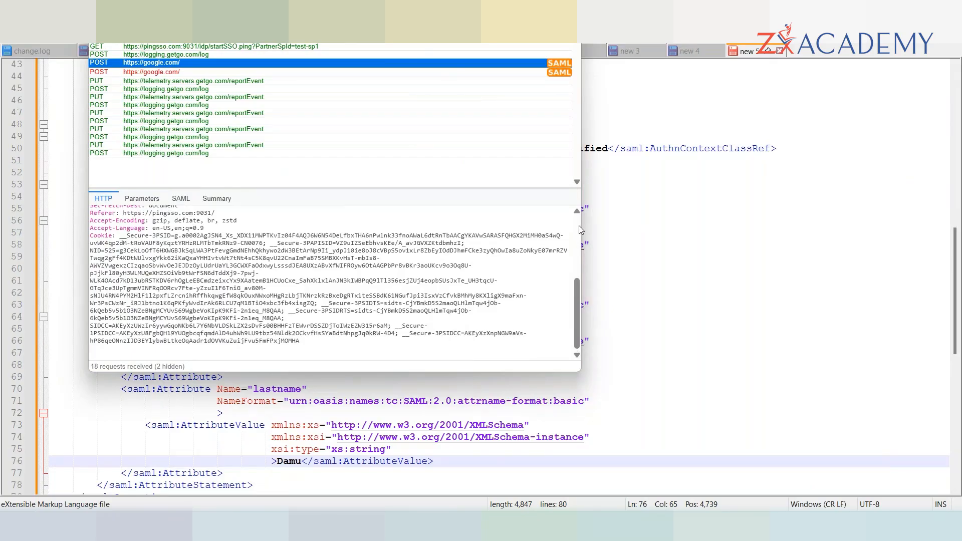
{"action": "scroll", "coordinate": [578, 225], "scroll_direction": "up", "scroll_amount": 6}
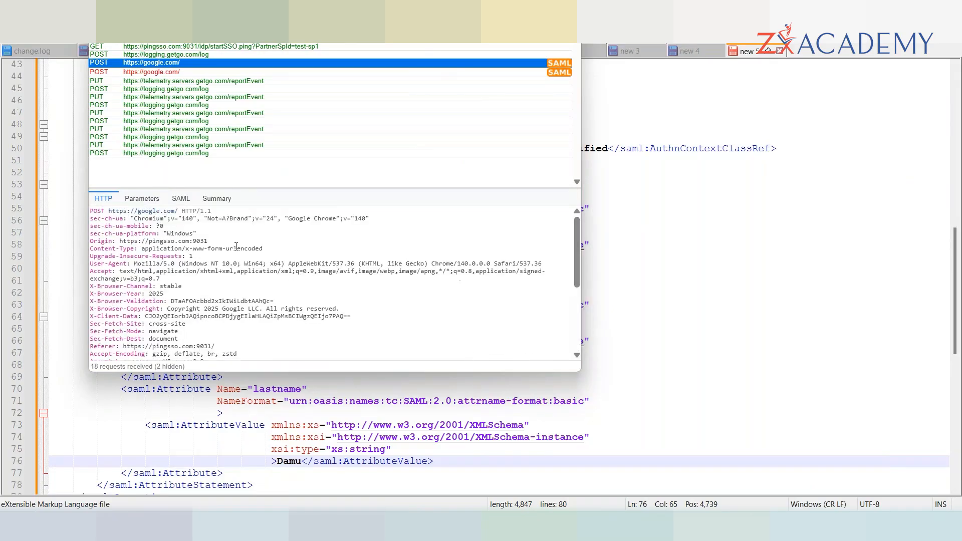
Review the POST's summary and SAML XML, and read its HTTP headers again down to the cookies.
{"action": "left_click", "coordinate": [218, 201]}
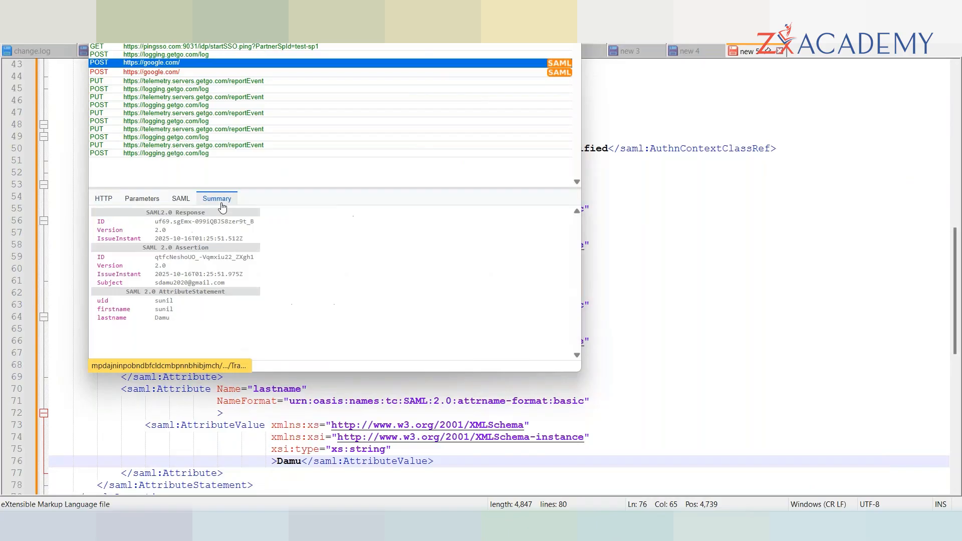
{"action": "left_click", "coordinate": [181, 200]}
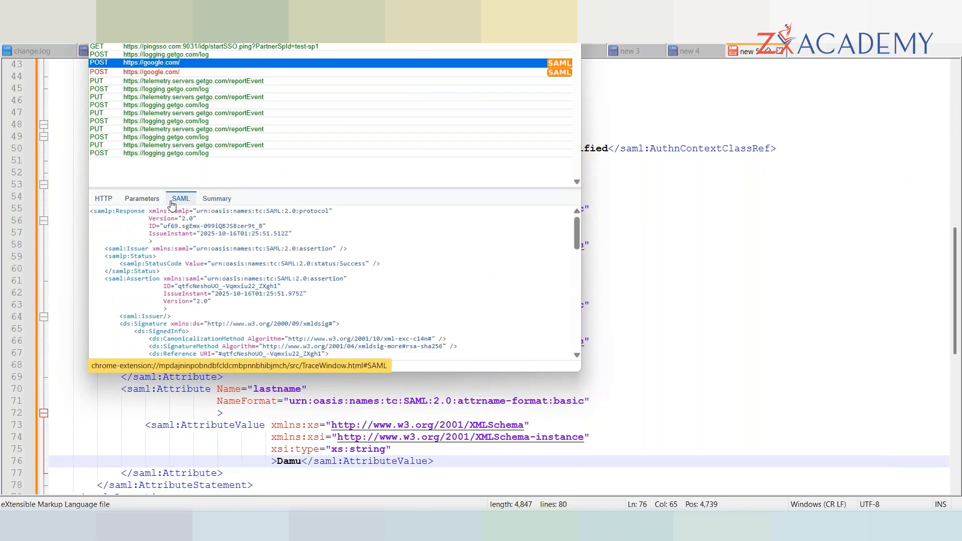
{"action": "left_click", "coordinate": [105, 200]}
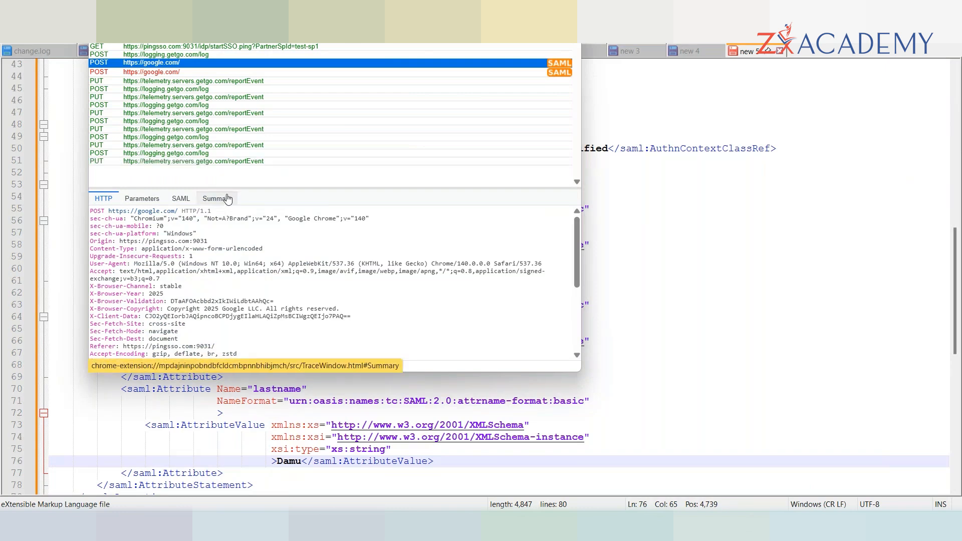
{"action": "left_click", "coordinate": [576, 354]}
{"action": "left_click", "coordinate": [576, 354]}
{"action": "left_click", "coordinate": [576, 354]}
{"action": "left_click", "coordinate": [576, 354]}
{"action": "left_click", "coordinate": [576, 354]}
{"action": "left_click", "coordinate": [576, 355]}
{"action": "left_click", "coordinate": [576, 355]}
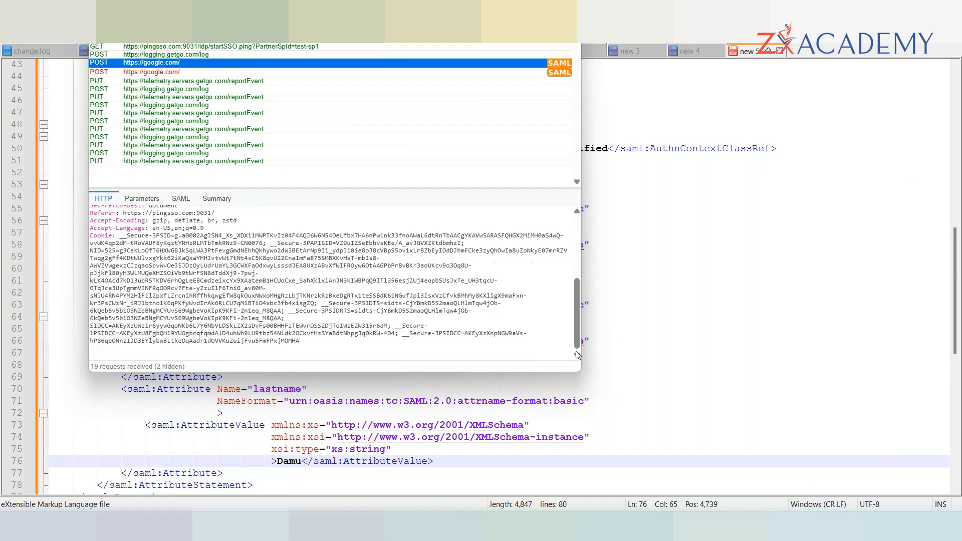
{"action": "left_click", "coordinate": [576, 237]}
{"action": "scroll", "coordinate": [576, 237], "scroll_direction": "up", "scroll_amount": 1}
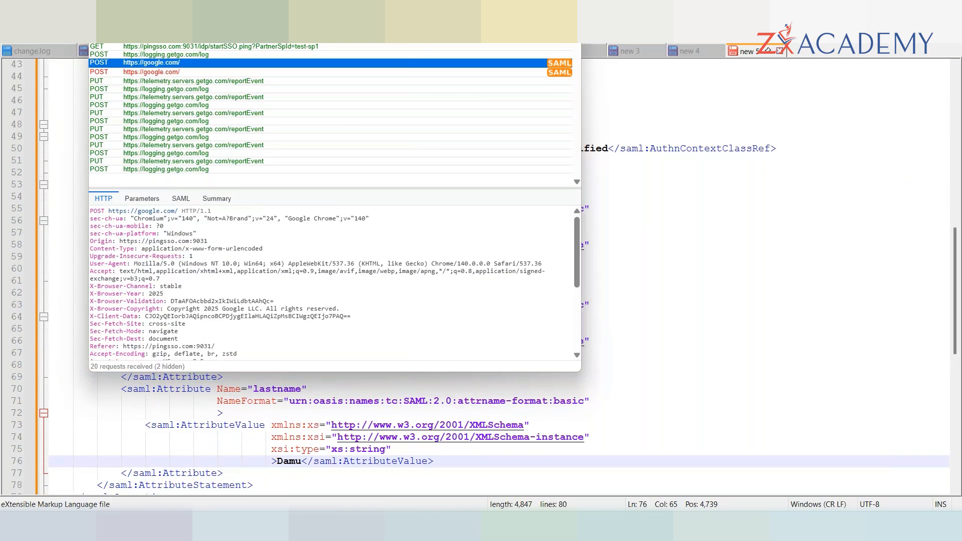
{"action": "mouse_move", "coordinate": [516, 524]}
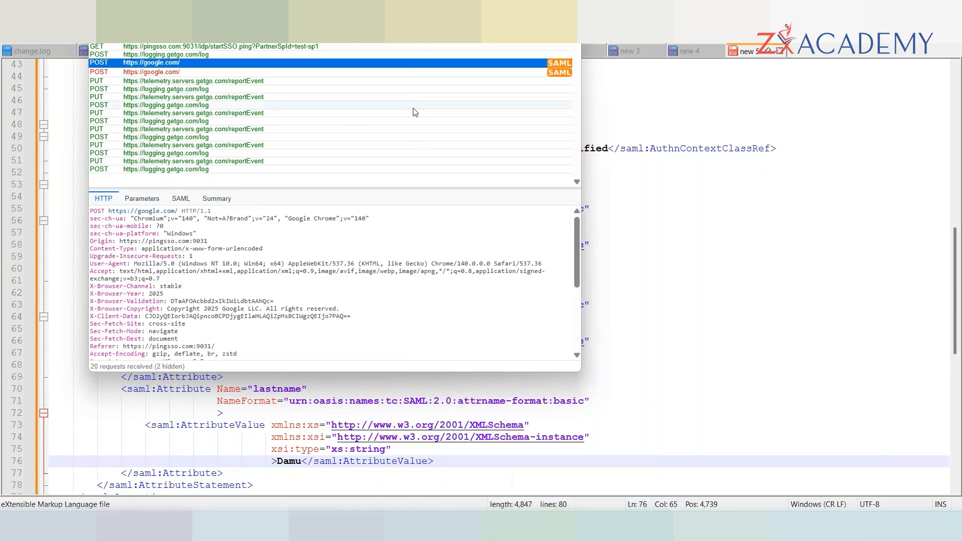
View the parameters and summary of the first google.com POST, and select the second one to compare its summary.
{"action": "left_click", "coordinate": [143, 199]}
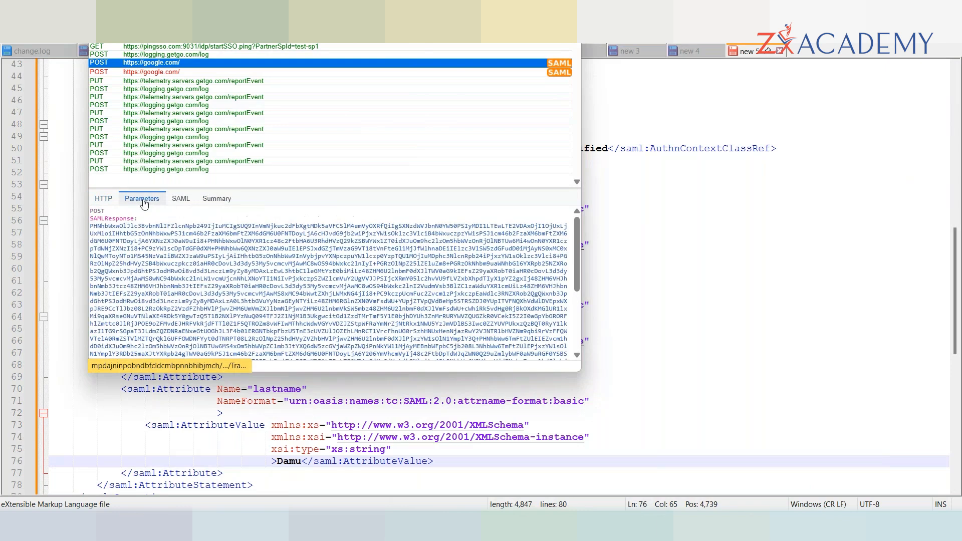
{"action": "left_click", "coordinate": [226, 199]}
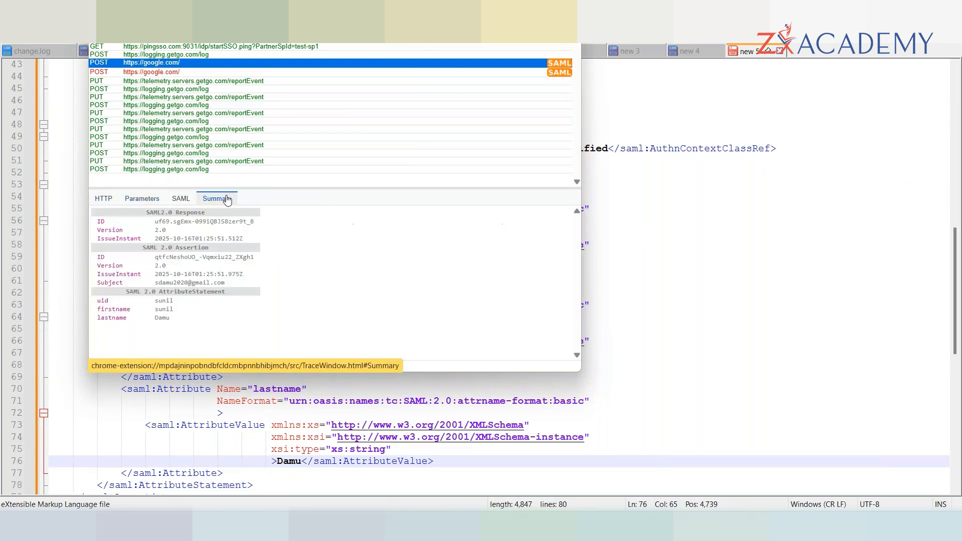
{"action": "left_click", "coordinate": [189, 72]}
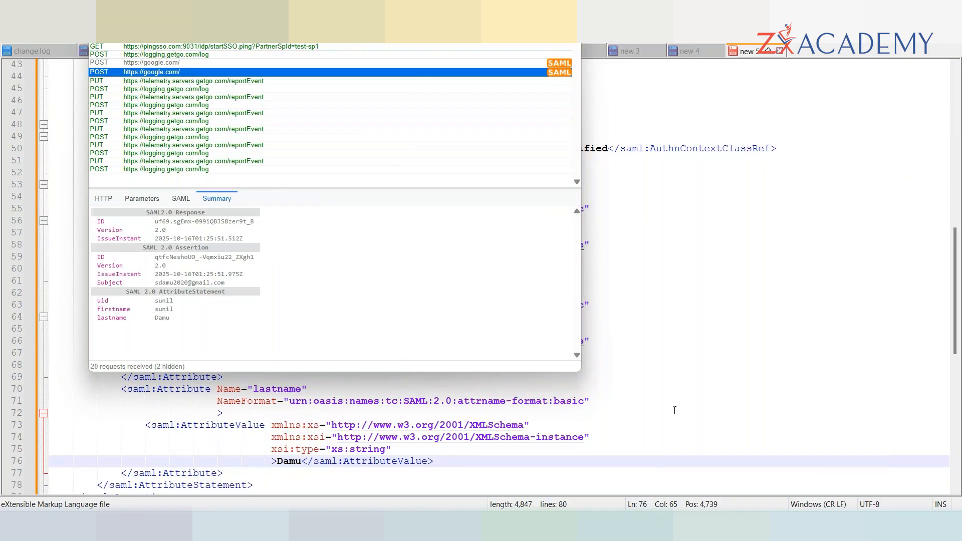
Switch to Chrome and return to the test-sp1 SP connection's Activation & Summary page in PingFederate.
{"action": "left_click", "coordinate": [507, 442]}
{"action": "mouse_move", "coordinate": [515, 525]}
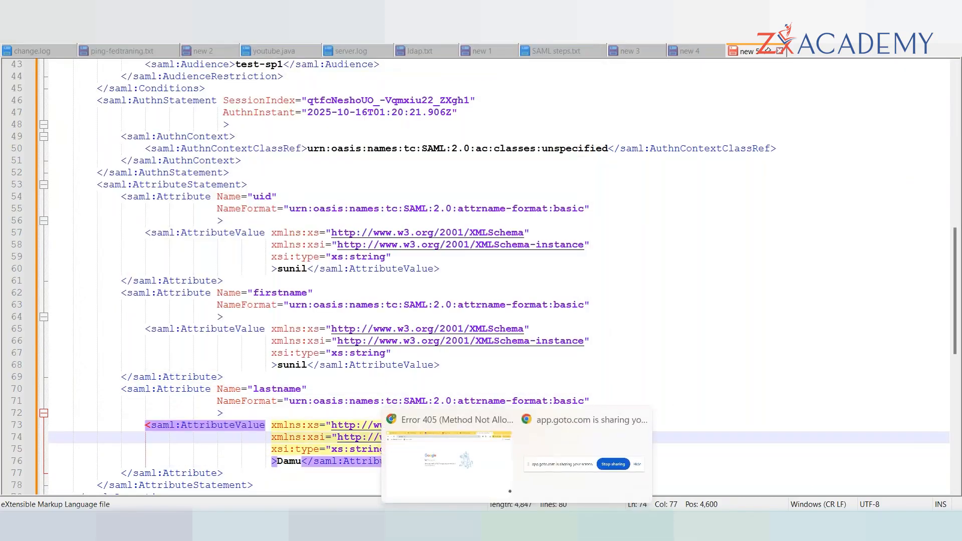
{"action": "left_click", "coordinate": [435, 464]}
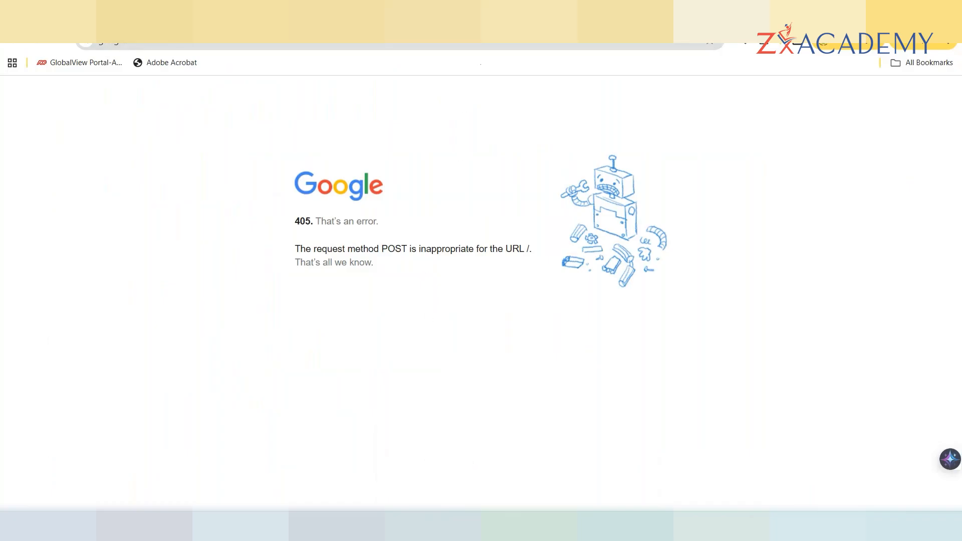
{"action": "left_click", "coordinate": [480, 11]}
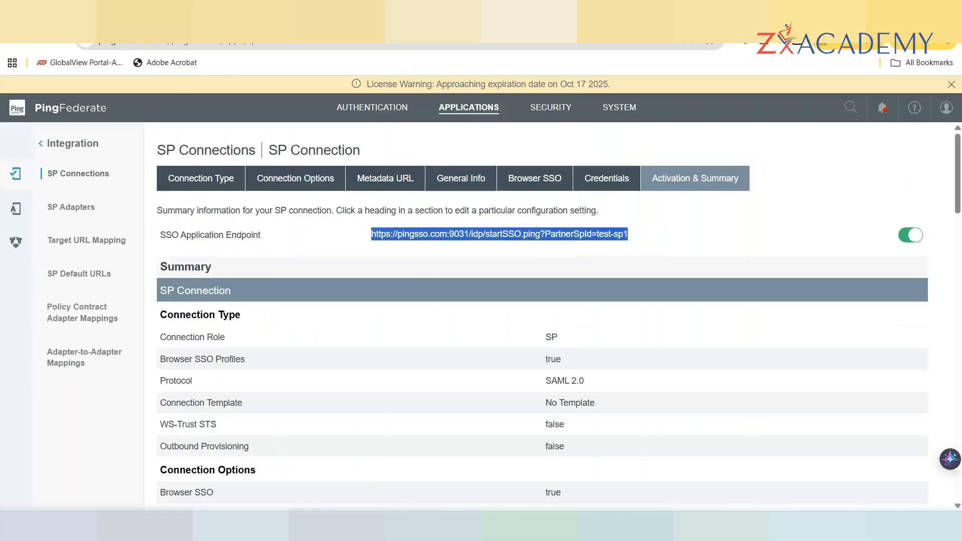
Toggle the microphone in the GoTo meeting and look over the Connection Type and Connection Options summary of test-sp1.
{"action": "left_click", "coordinate": [220, 11]}
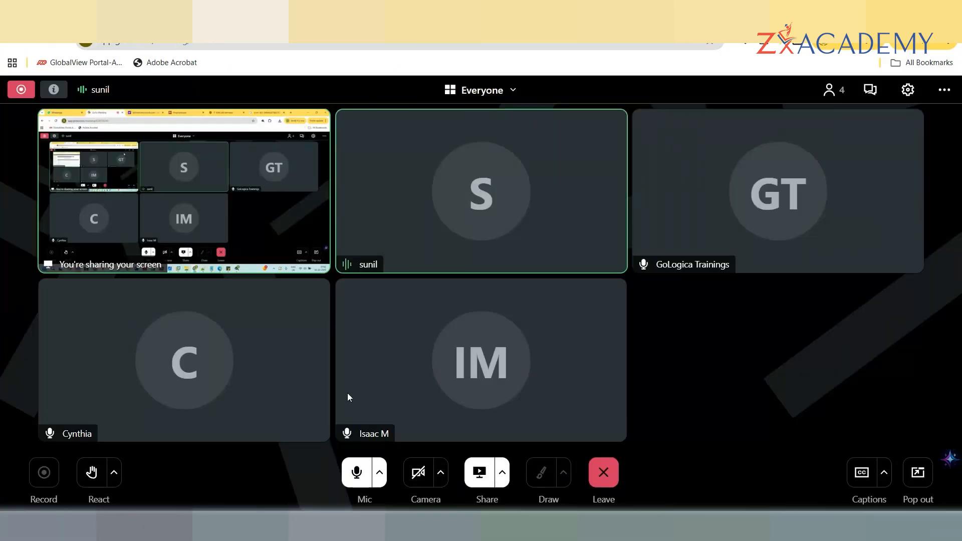
{"action": "left_click", "coordinate": [355, 473]}
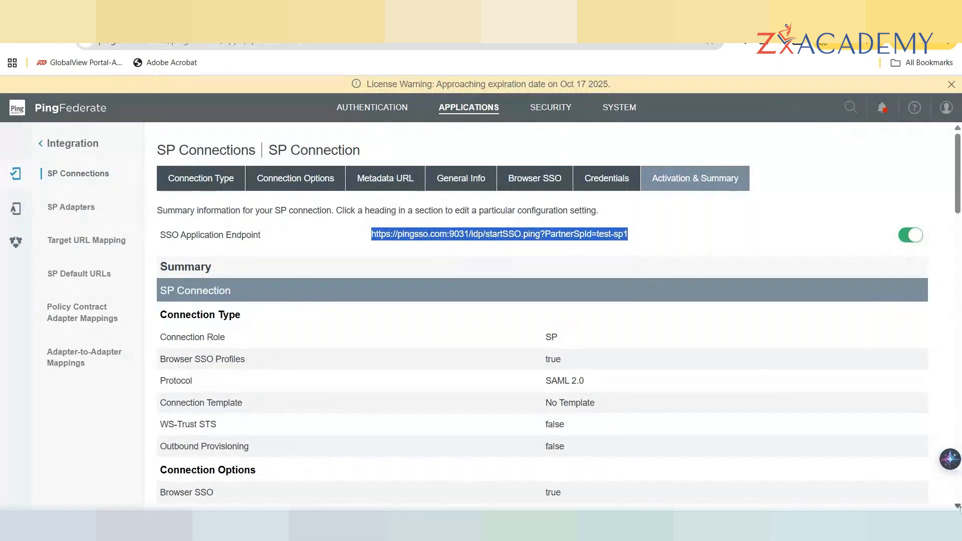
{"action": "left_click", "coordinate": [956, 505]}
{"action": "left_click", "coordinate": [957, 506]}
{"action": "left_click", "coordinate": [957, 505]}
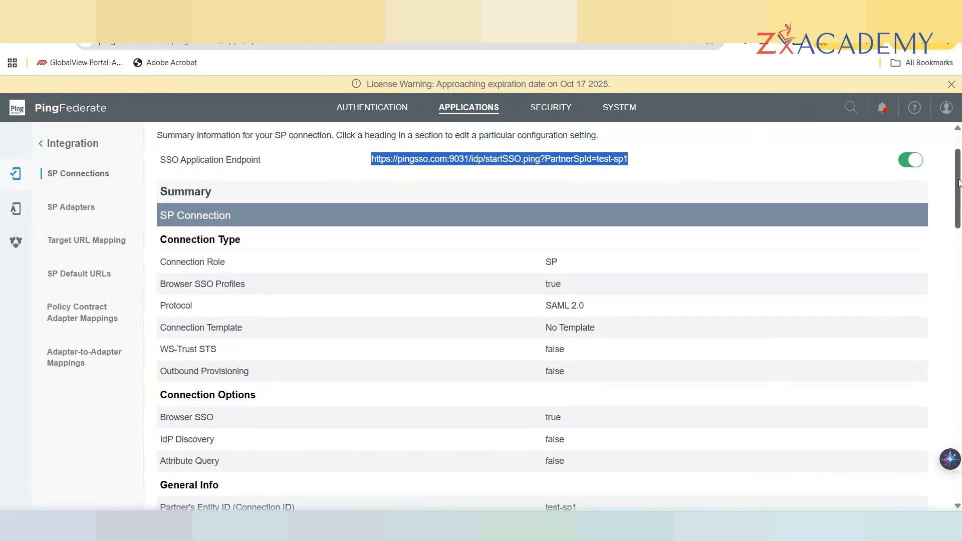
{"action": "left_click", "coordinate": [959, 144]}
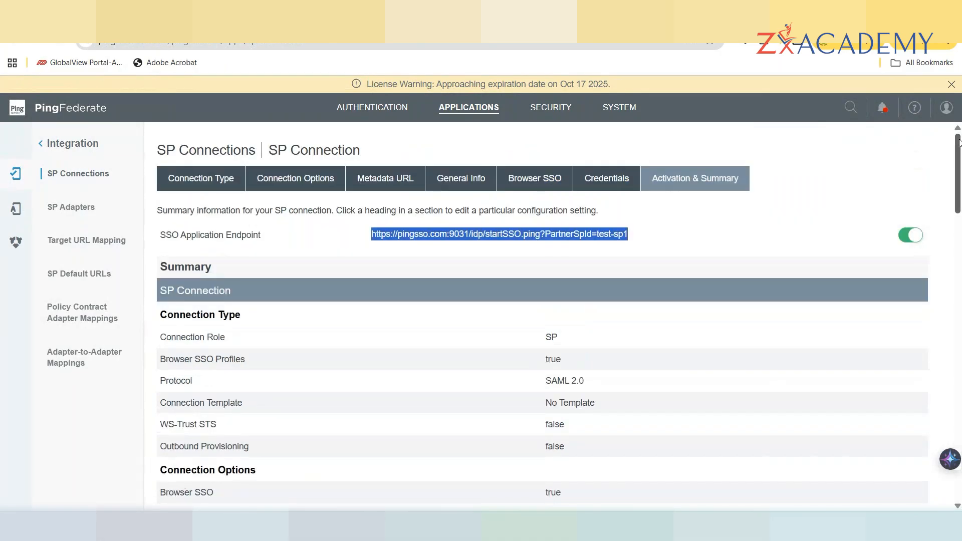